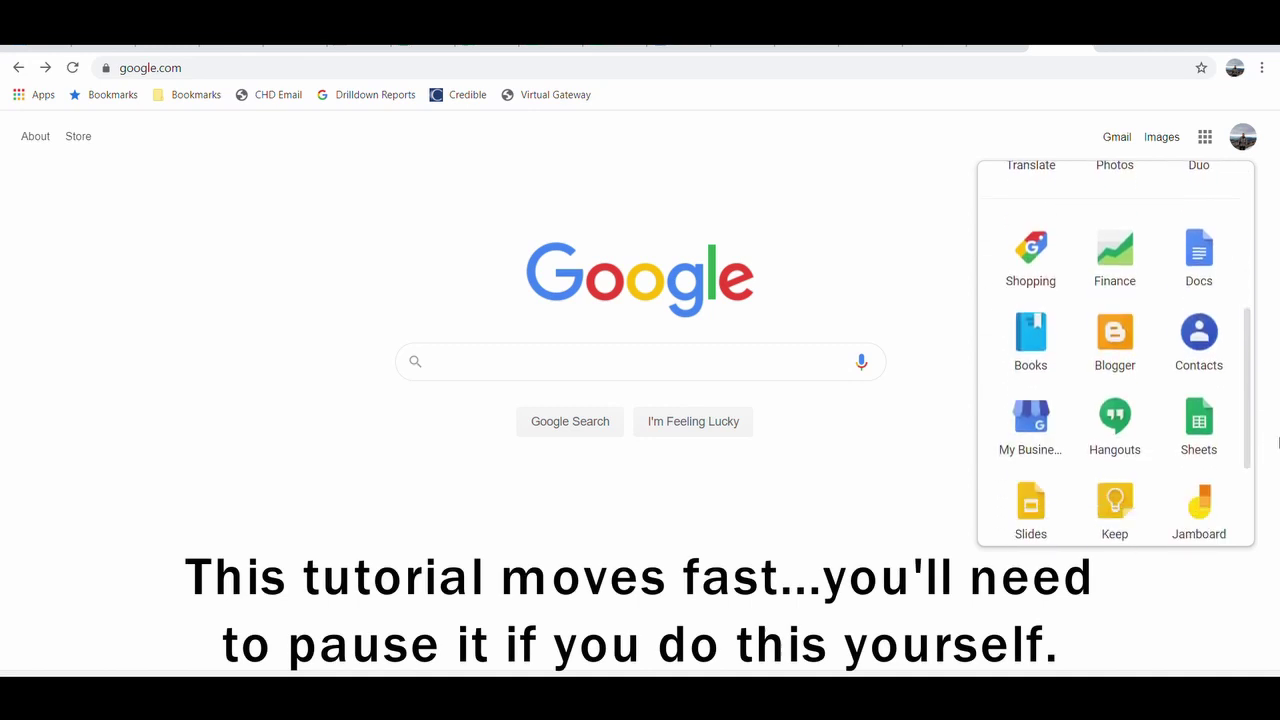
Step: Start a new blank Google Sheets spreadsheet from the apps panel
{"action": "left_click", "coordinate": [1216, 420]}
{"action": "left_click", "coordinate": [257, 280]}
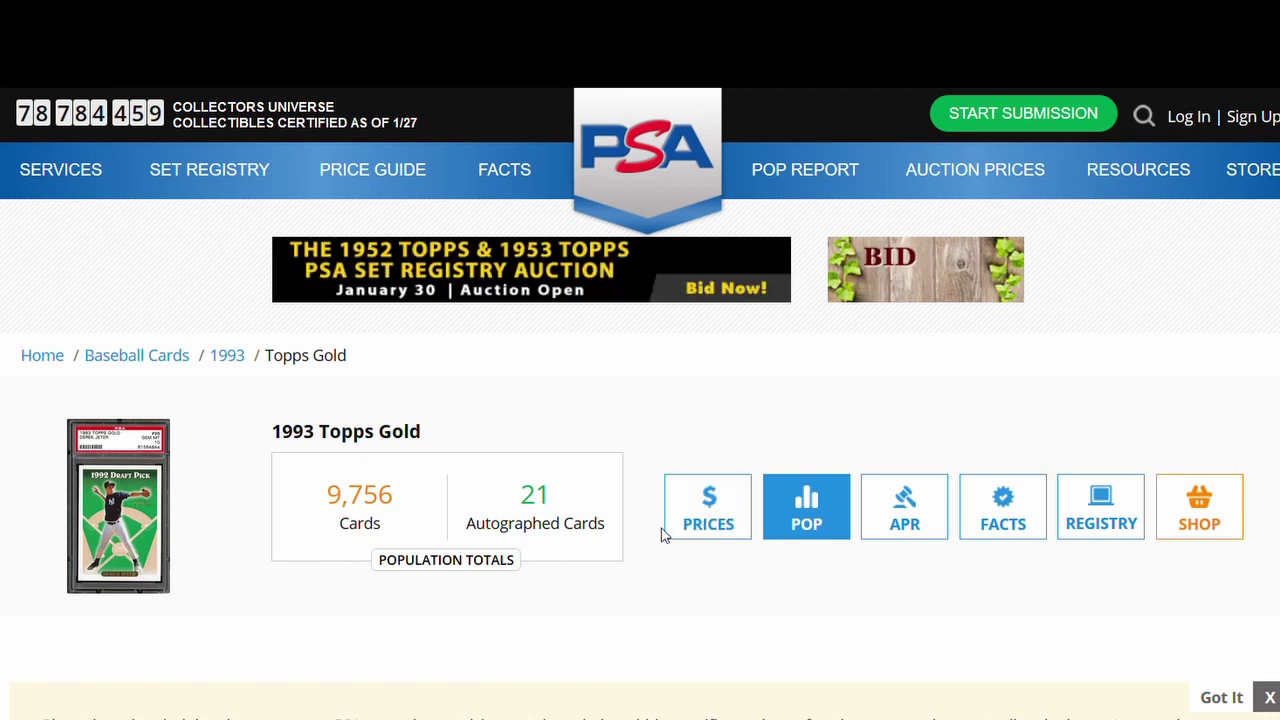
Step: Select the PSA 1993 Topps Gold population rows from card 1 down to card 825
{"action": "scroll", "coordinate": [1270, 450], "scroll_direction": "down", "scroll_amount": 10}
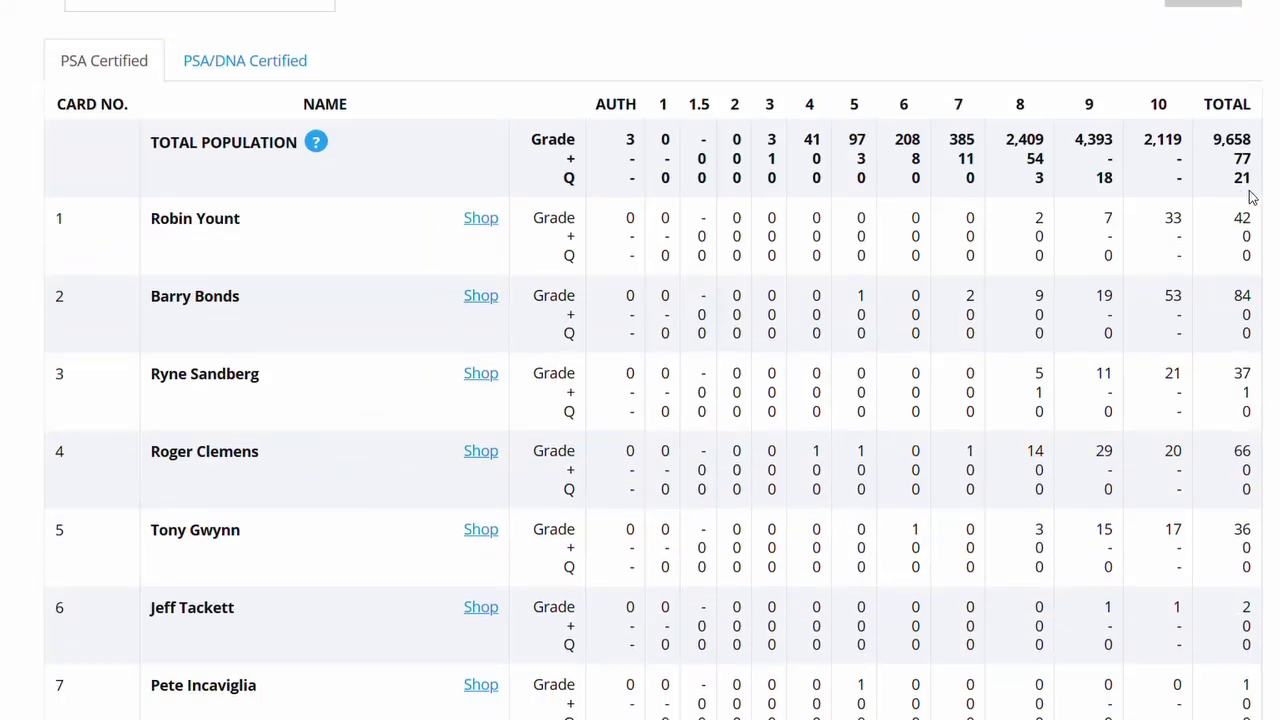
{"action": "left_click_drag", "start_coordinate": [1250, 198], "coordinate": [1257, 232]}
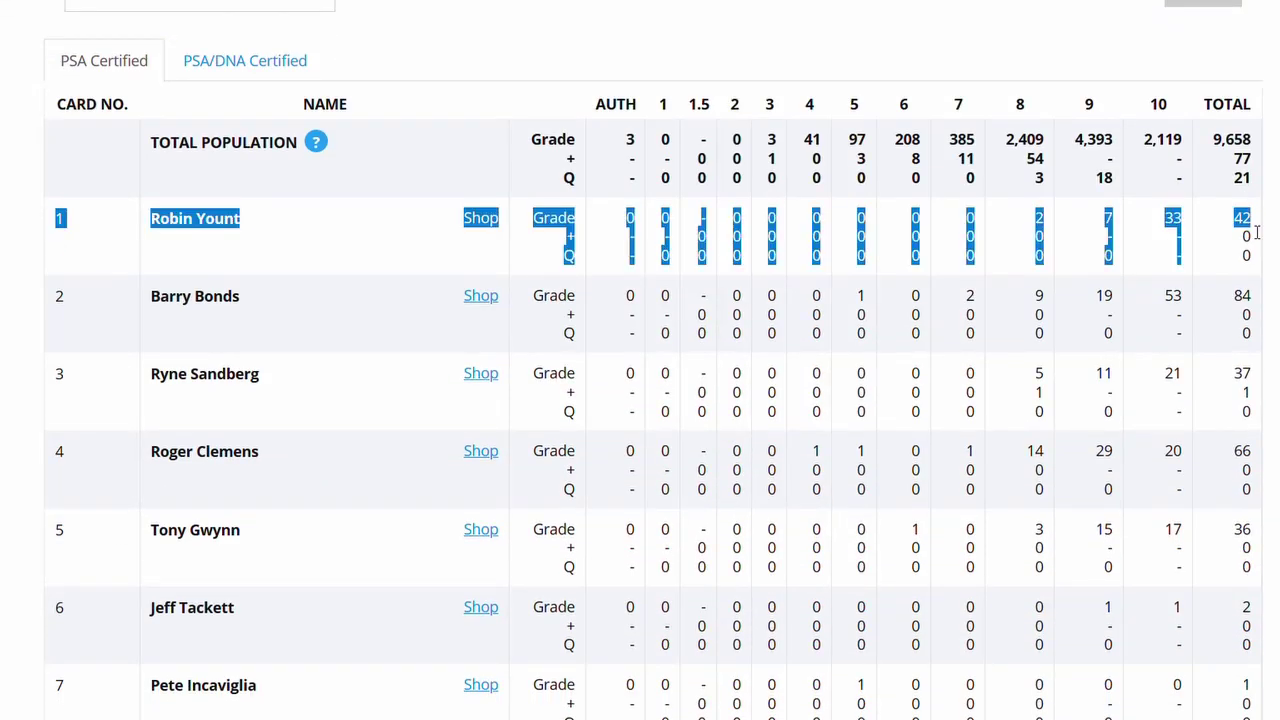
{"action": "left_click_drag", "start_coordinate": [1258, 392], "coordinate": [1258, 717]}
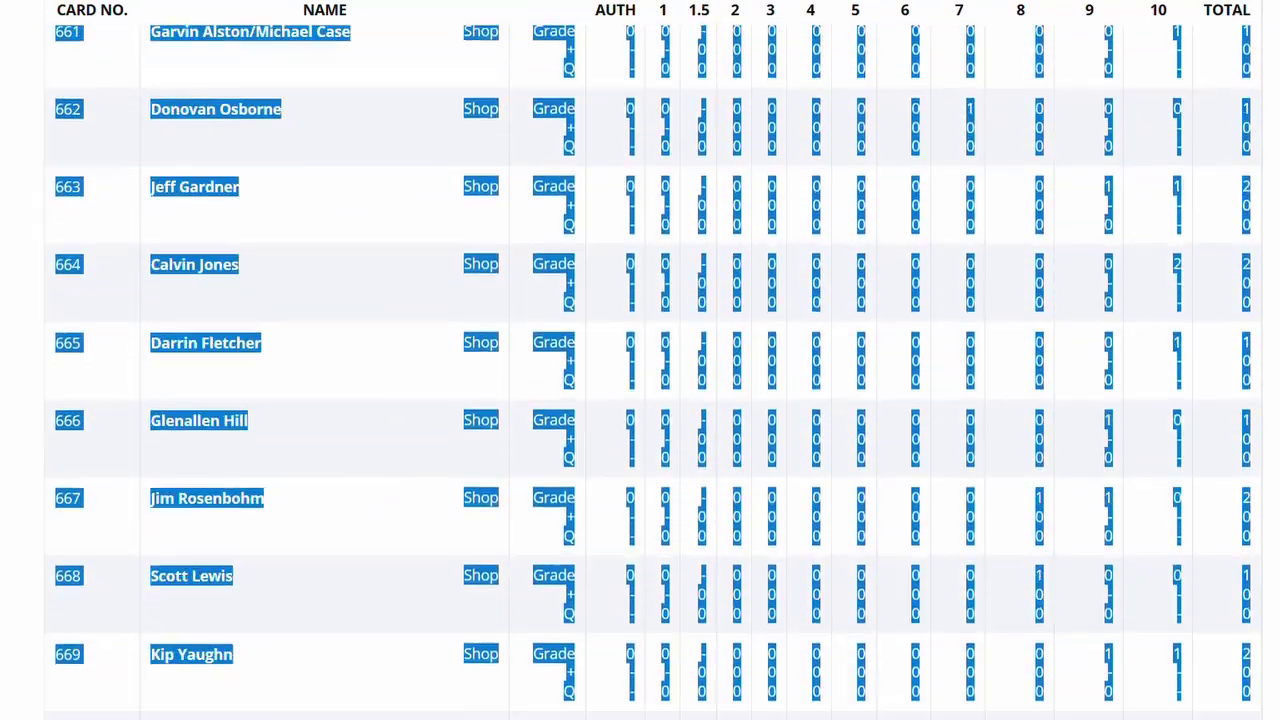
{"action": "scroll", "coordinate": [640, 360], "scroll_direction": "down", "scroll_amount": 20}
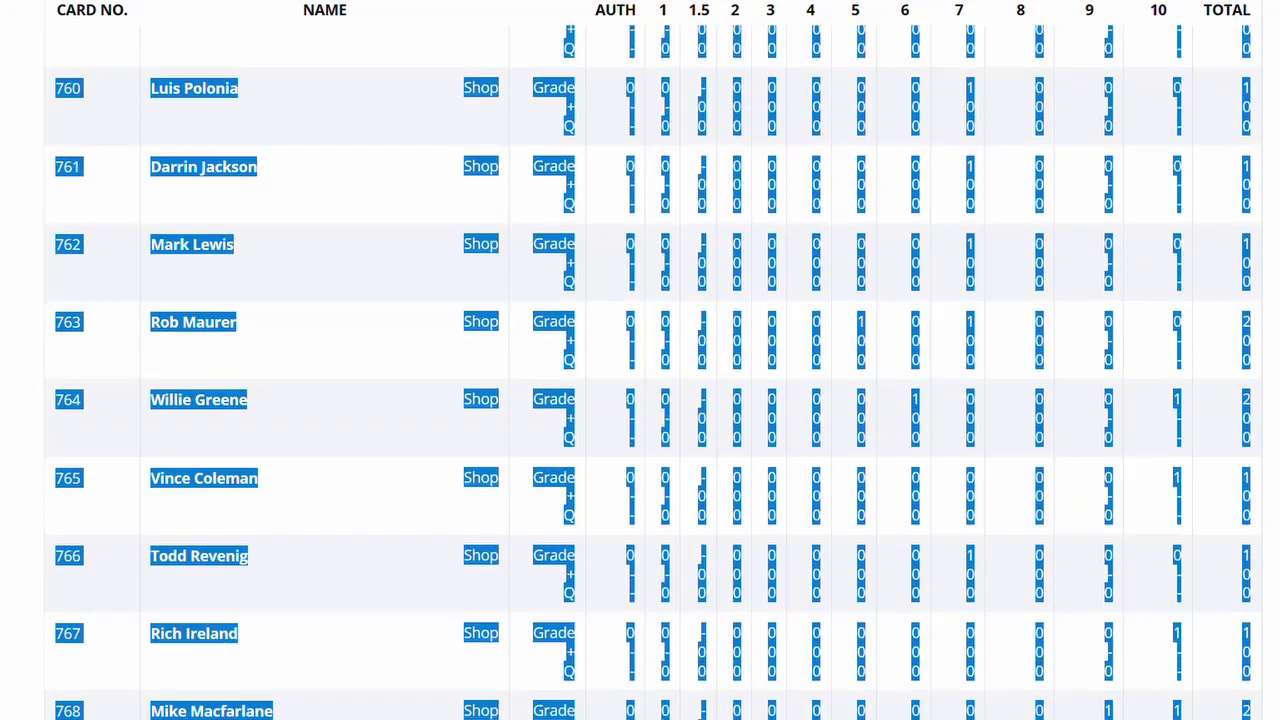
{"action": "scroll", "coordinate": [1275, 610], "scroll_direction": "down", "scroll_amount": 5}
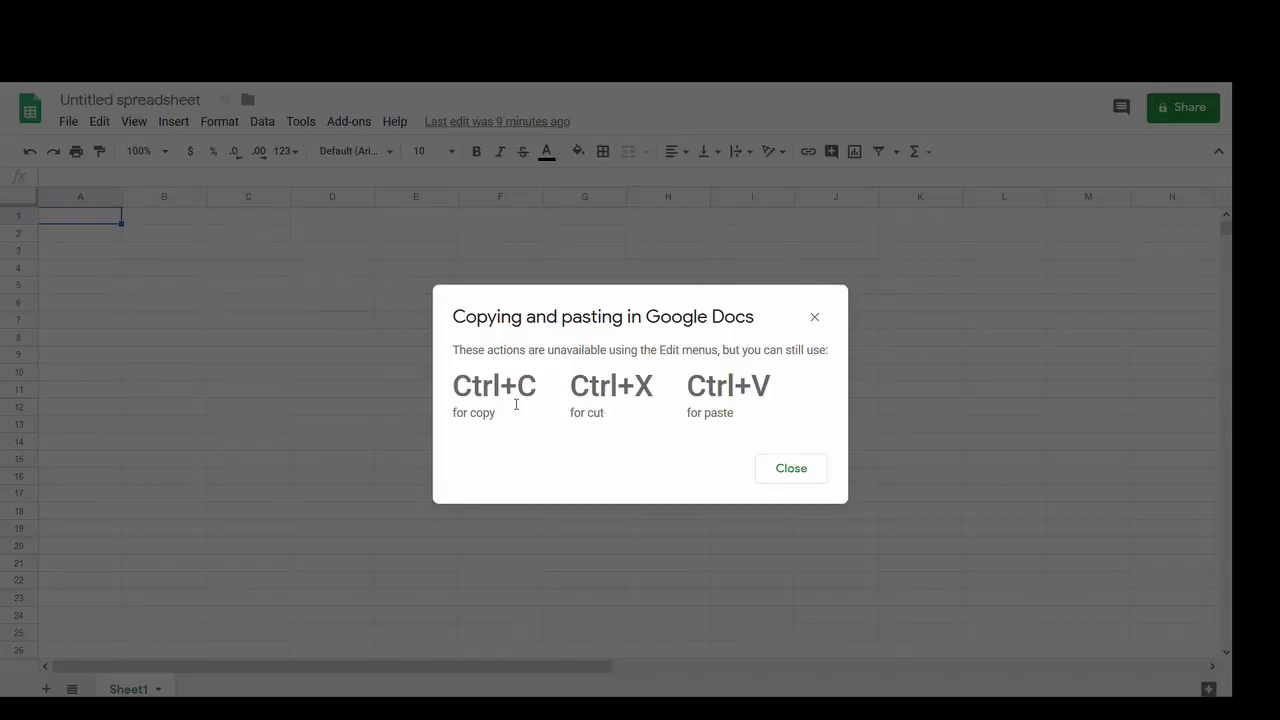
Step: Dismiss the copy-paste notice and paste the PSA card rows with Edit > Paste
{"action": "left_click", "coordinate": [790, 485]}
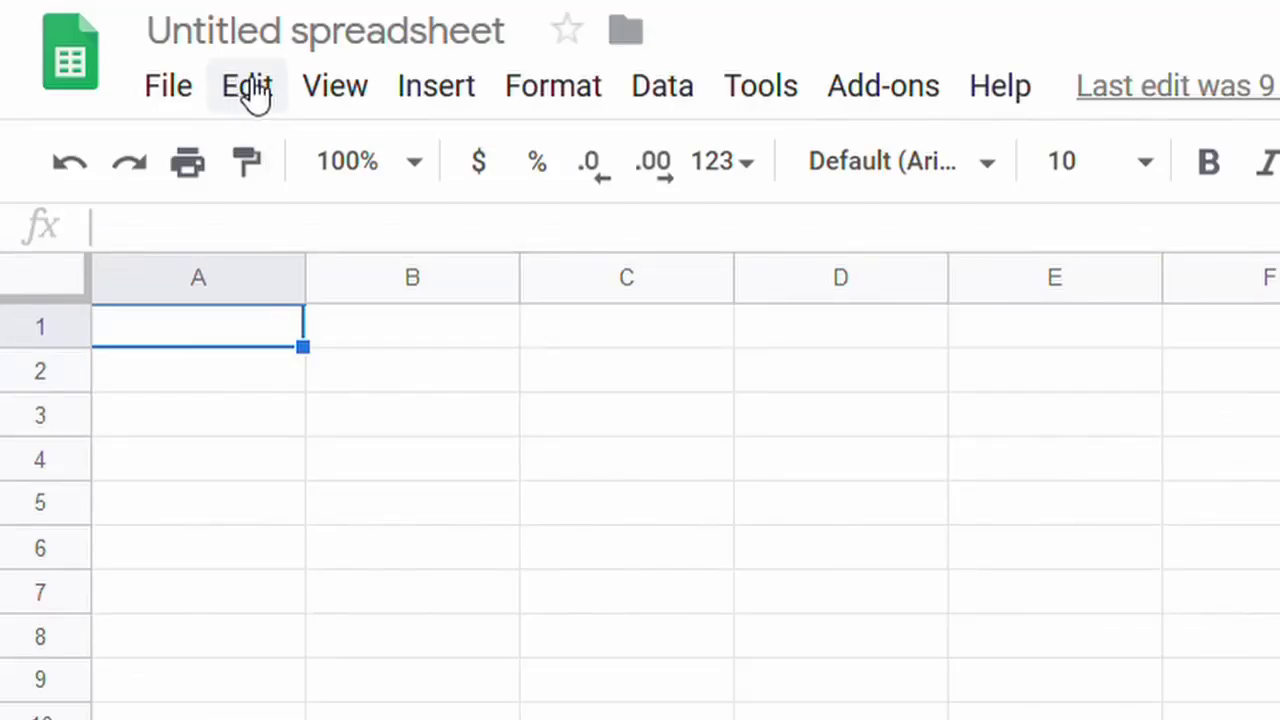
{"action": "left_click", "coordinate": [100, 122]}
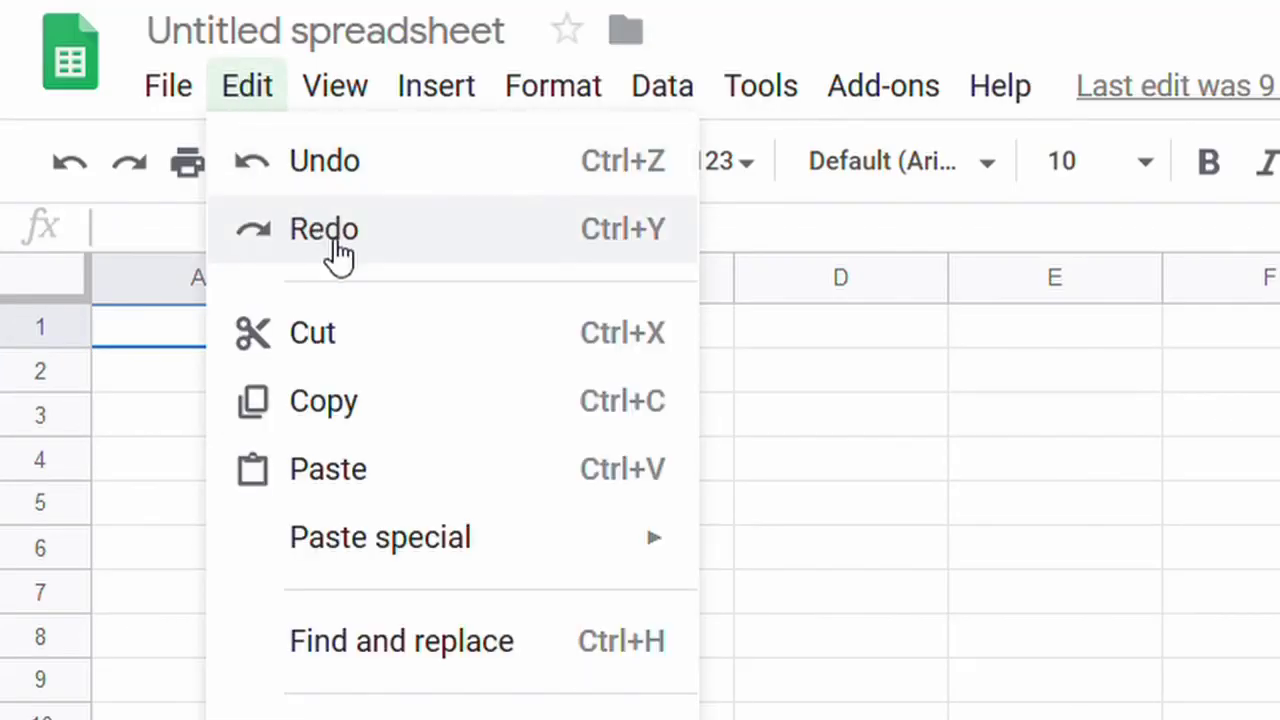
{"action": "left_click", "coordinate": [328, 469]}
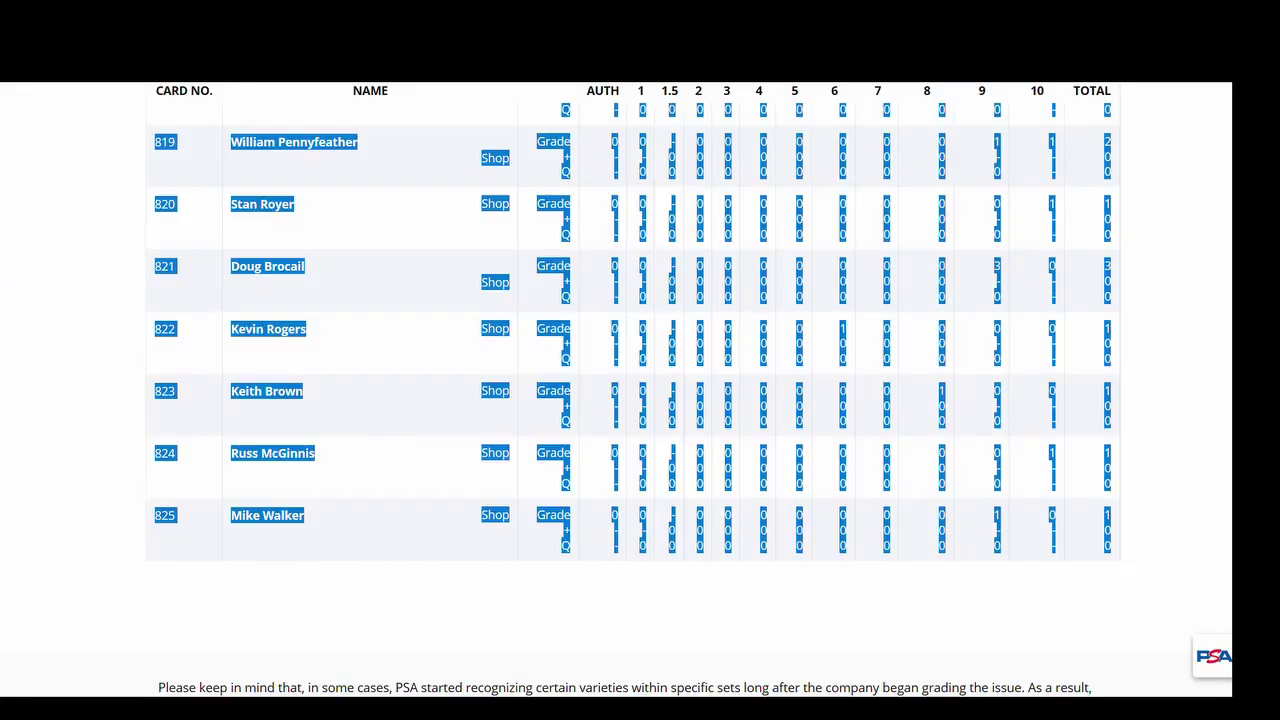
Step: Select the PSA table's header row from CARD NO. through TOTAL
{"action": "key", "text": "Home"}
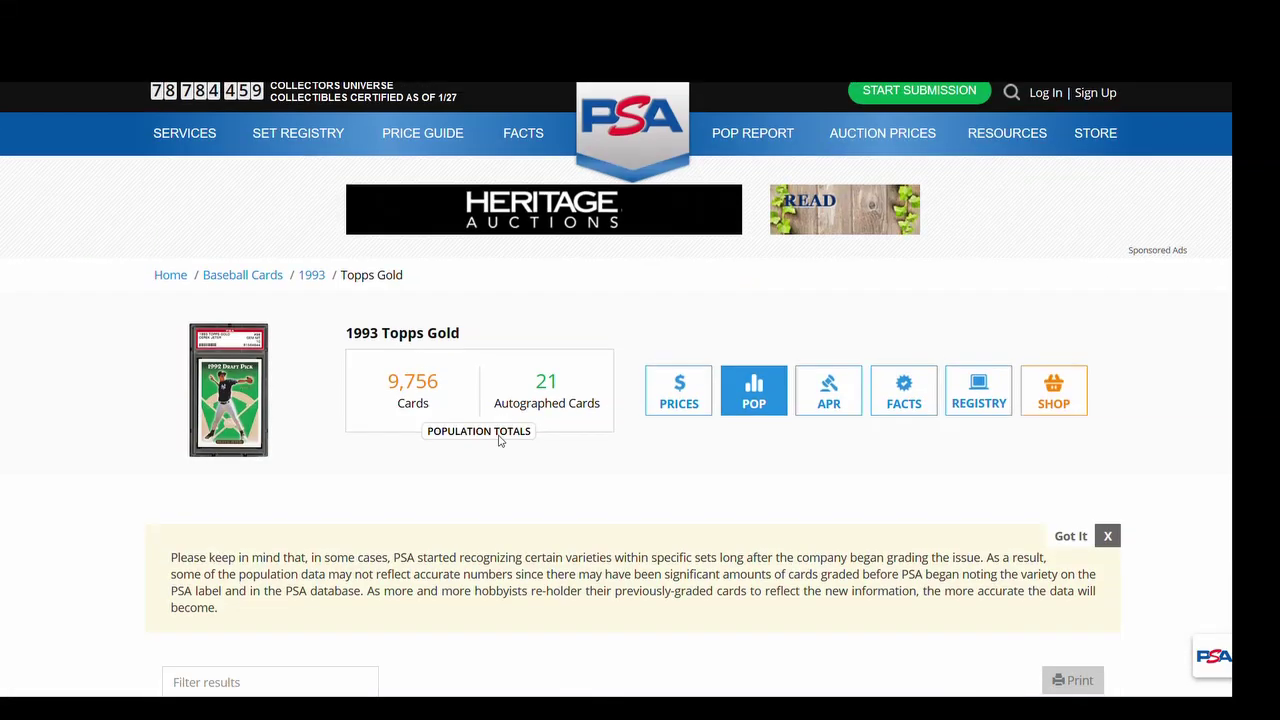
{"action": "scroll", "coordinate": [500, 440], "scroll_direction": "down", "scroll_amount": 5}
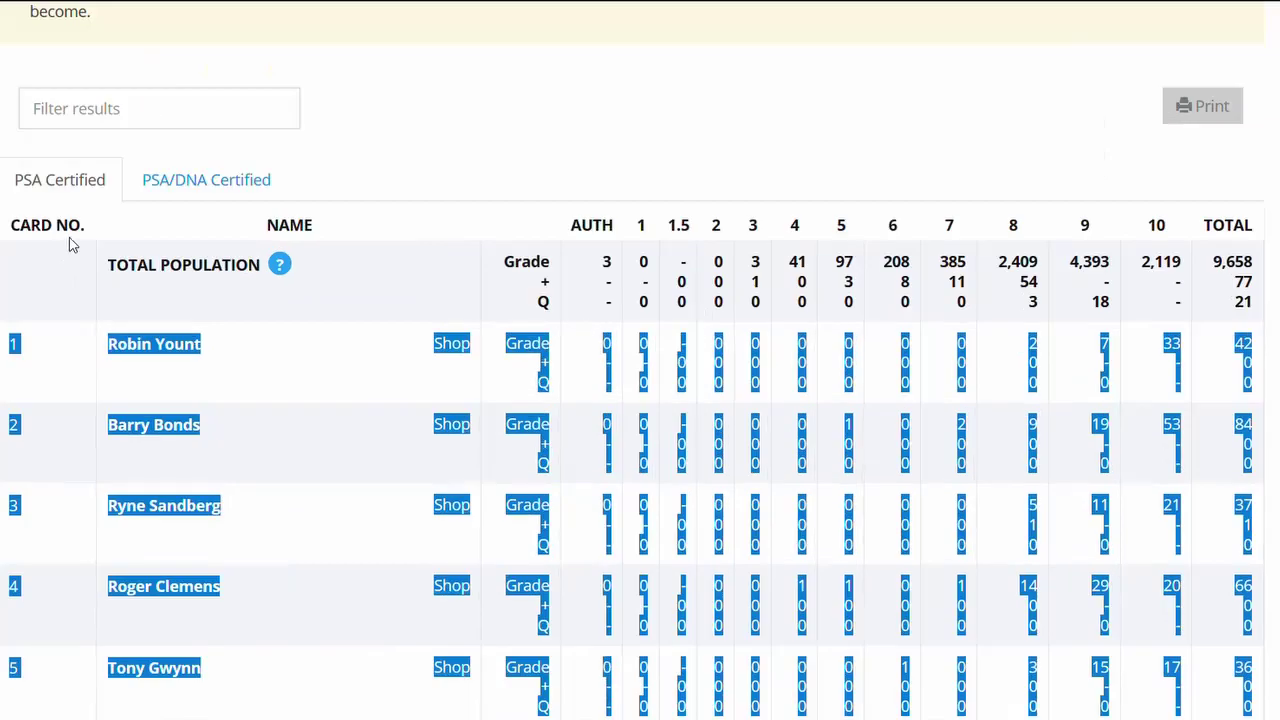
{"action": "left_click", "coordinate": [183, 253]}
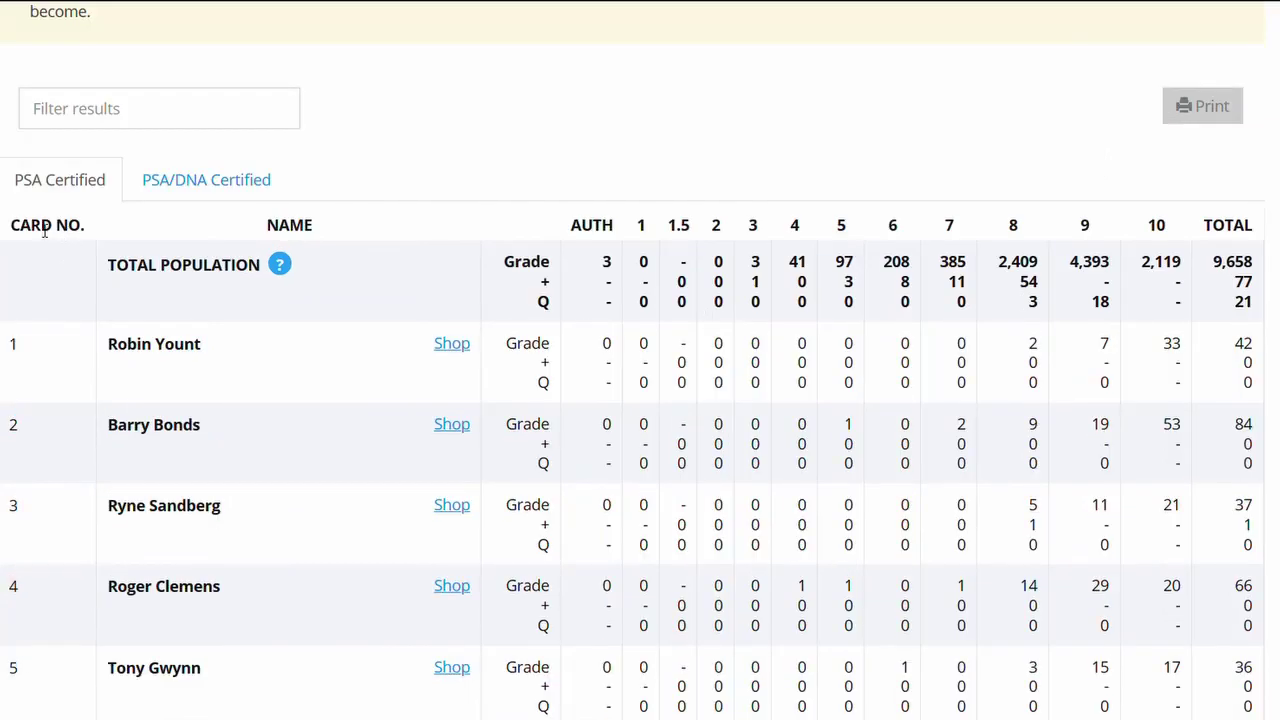
{"action": "left_click_drag", "start_coordinate": [14, 230], "coordinate": [1264, 236]}
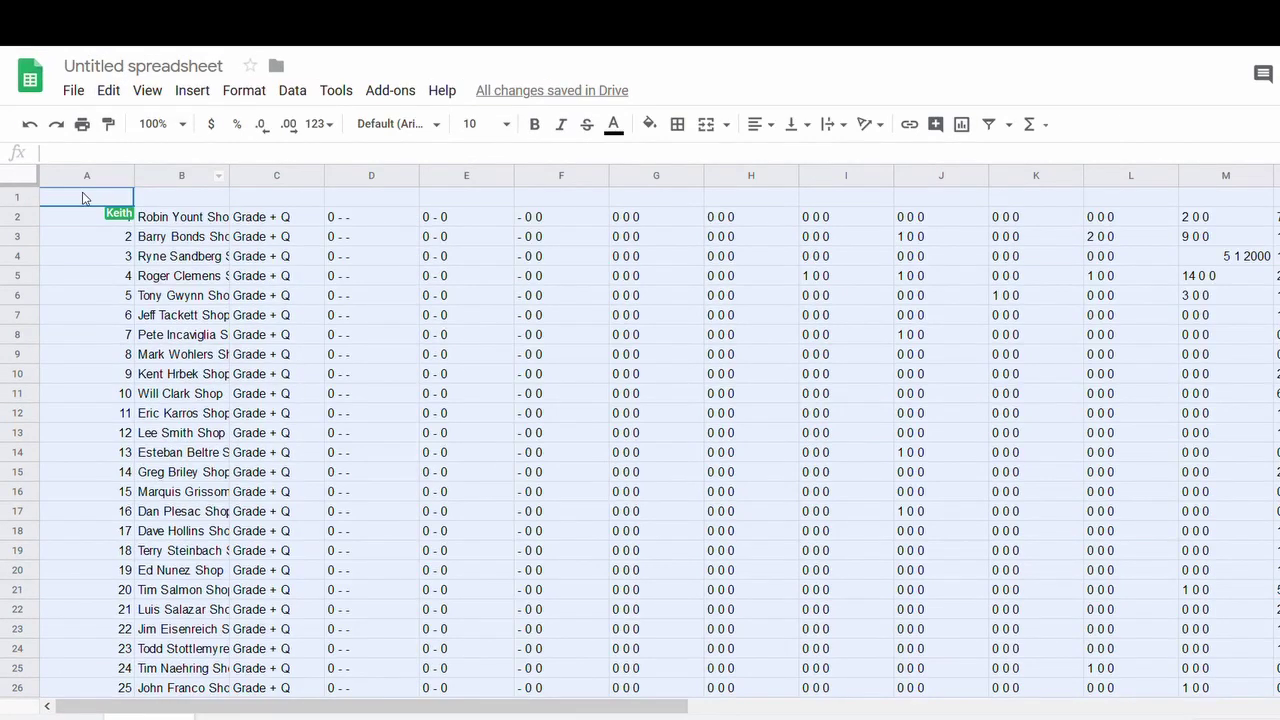
Step: Paste the PSA headers into row 1 and freeze that row
{"action": "left_click", "coordinate": [89, 204]}
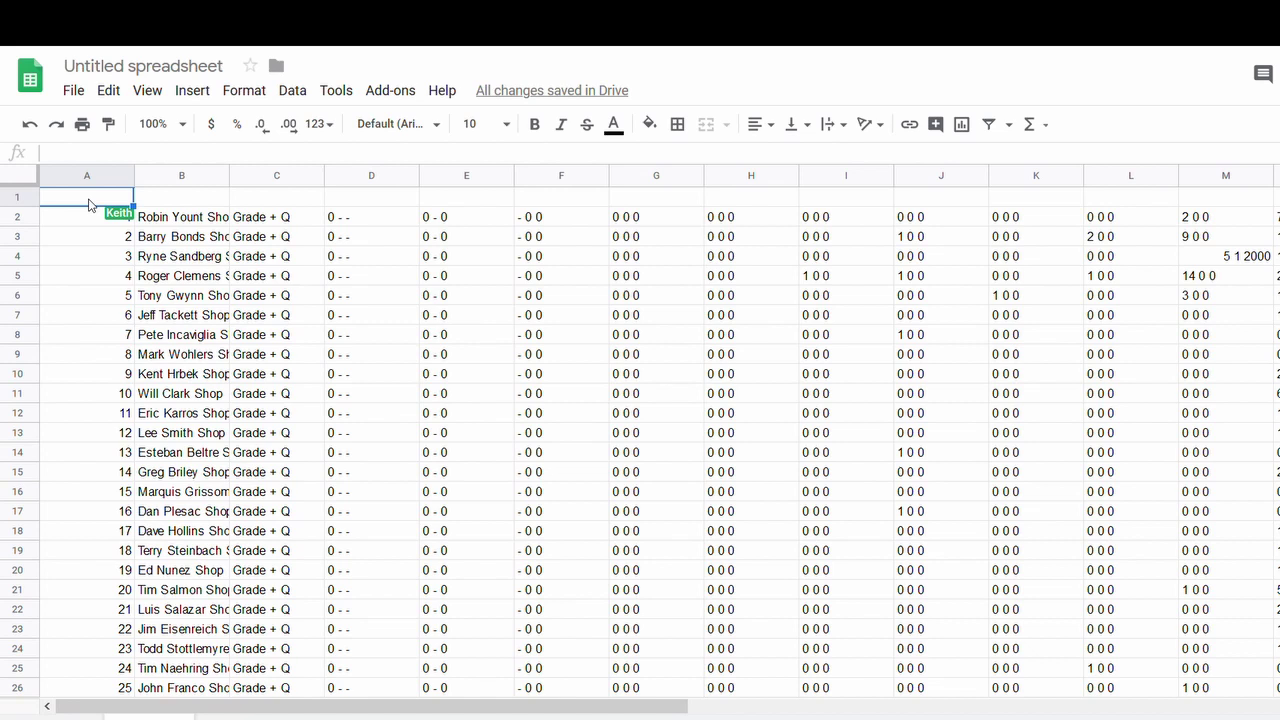
{"action": "key", "text": "ctrl+v"}
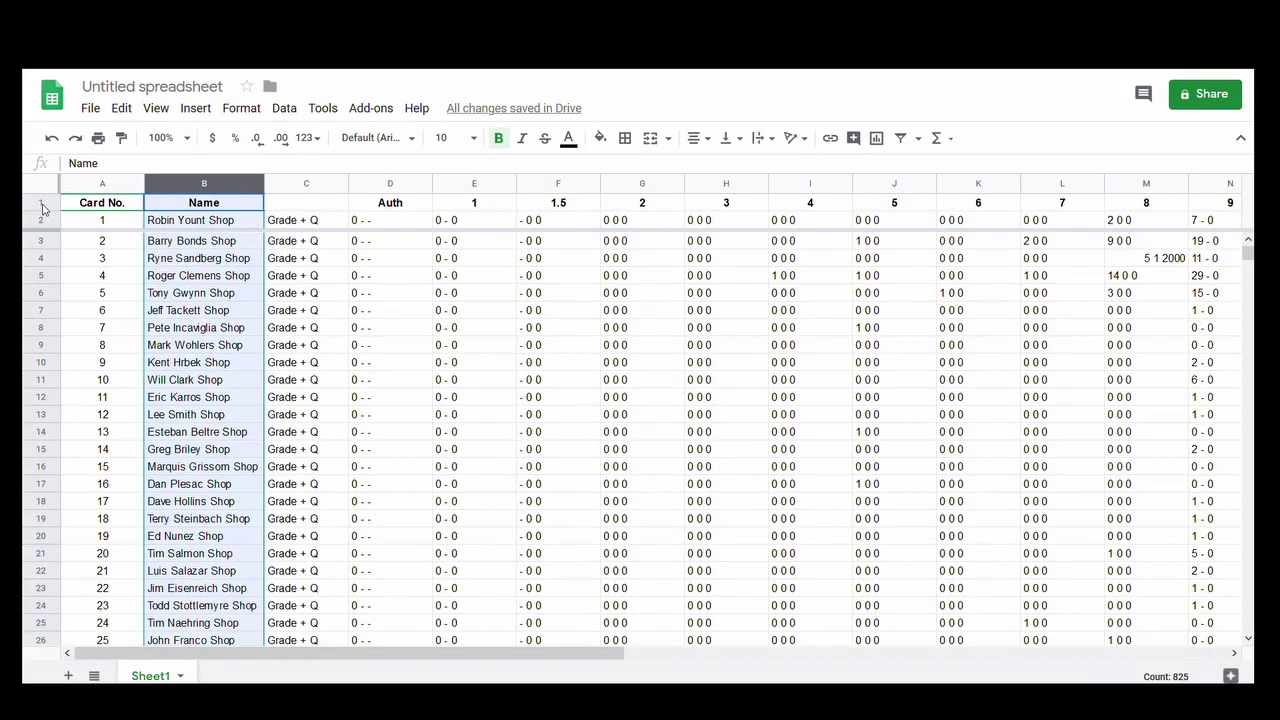
{"action": "left_click", "coordinate": [49, 206]}
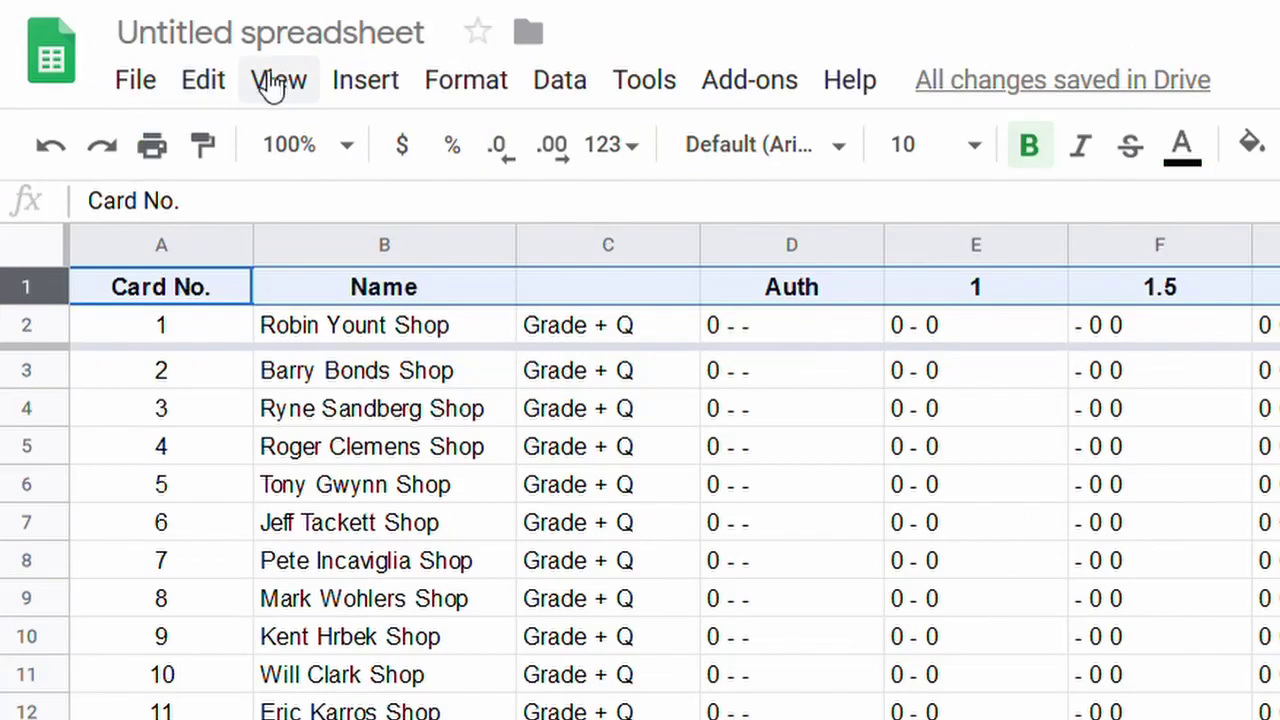
{"action": "left_click", "coordinate": [274, 82]}
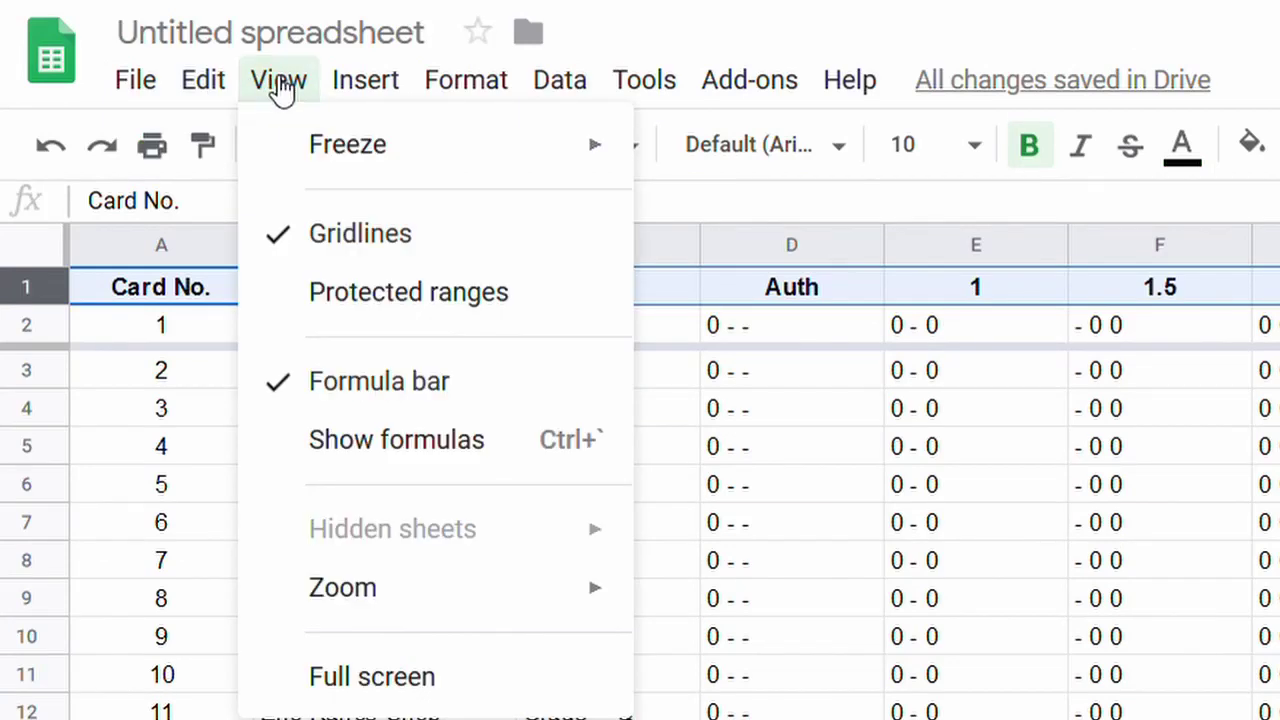
{"action": "mouse_move", "coordinate": [388, 160]}
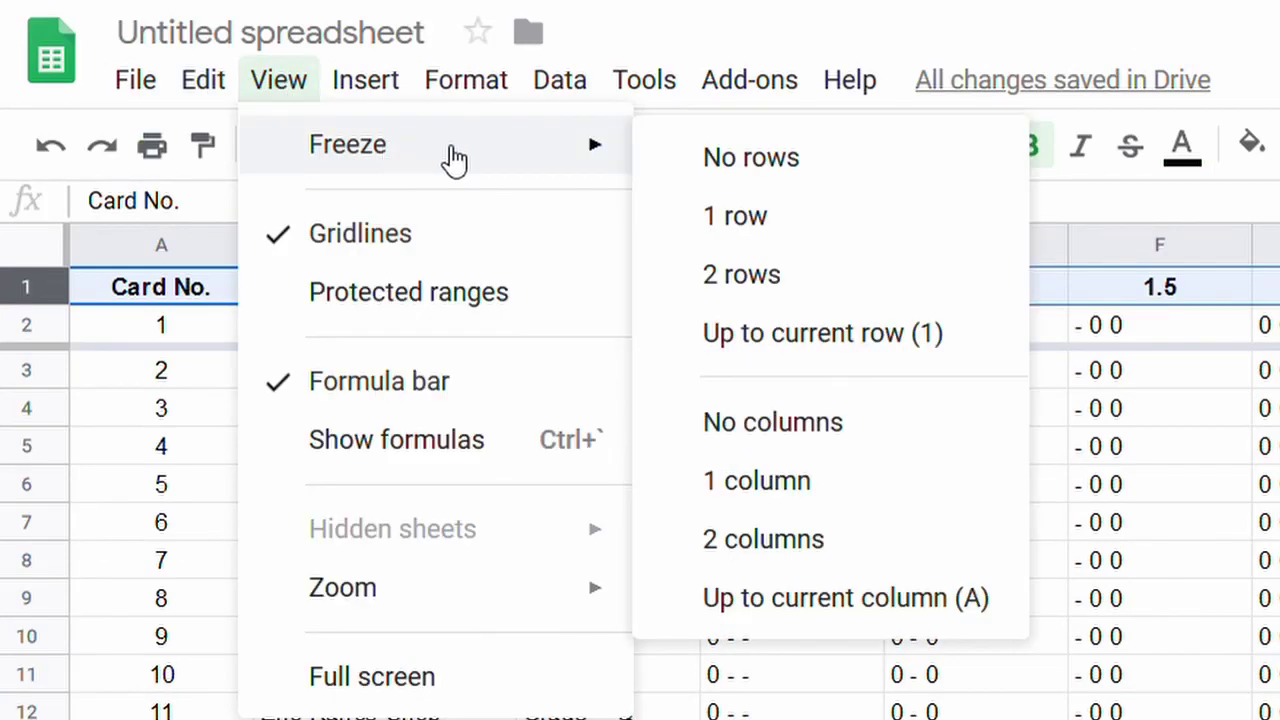
{"action": "left_click", "coordinate": [788, 222]}
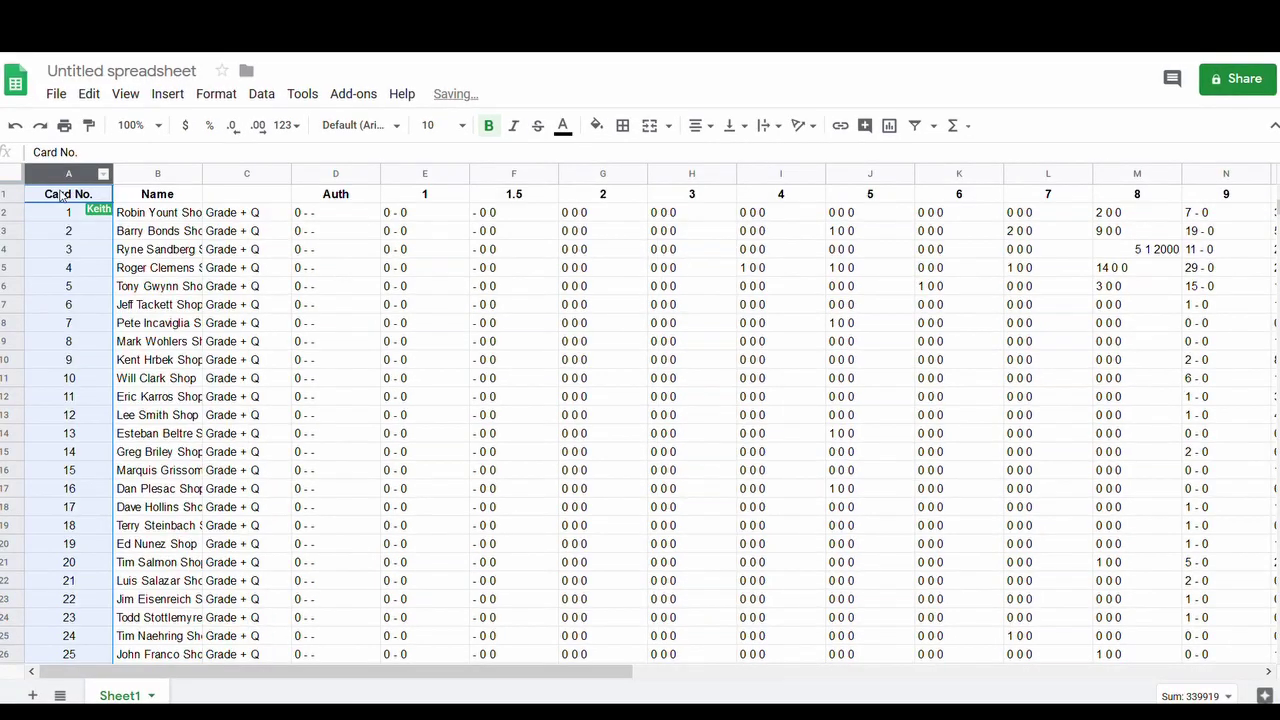
{"action": "key", "text": "Down"}
{"action": "key", "text": "Right"}
Step: Freeze columns A and B and widen the Name column so full names show
{"action": "left_click_drag", "start_coordinate": [70, 178], "coordinate": [152, 177]}
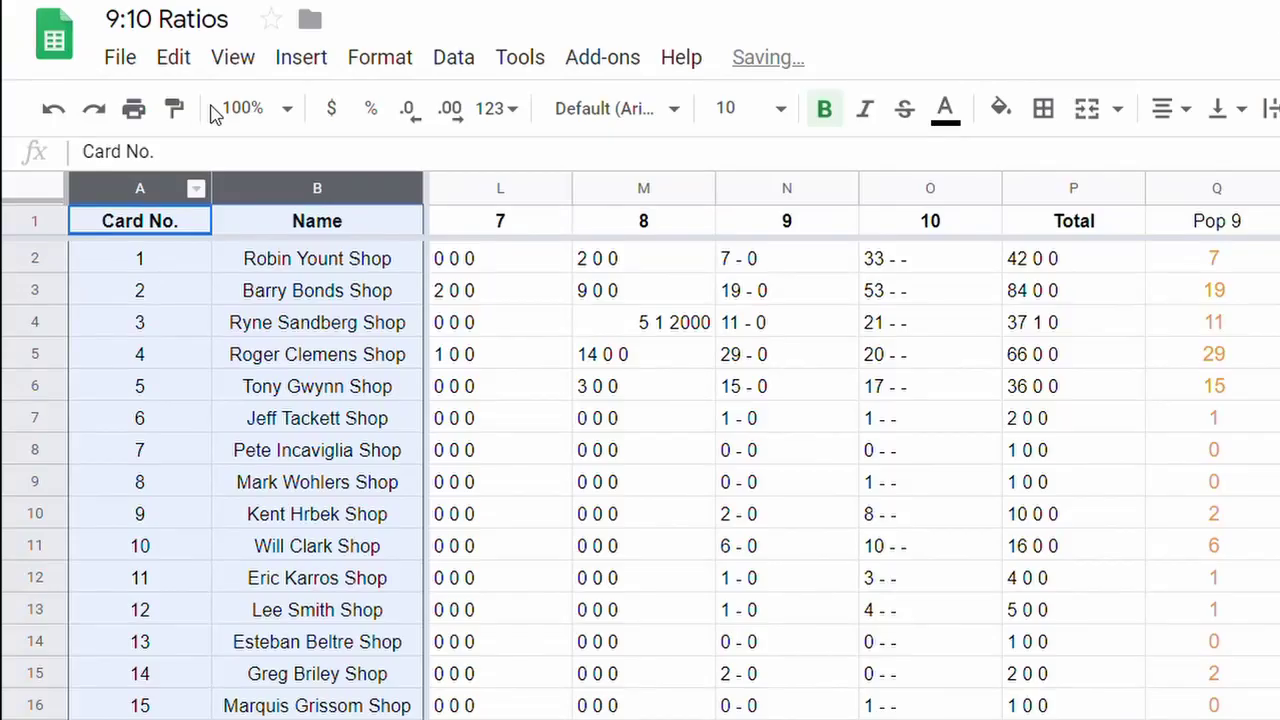
{"action": "left_click", "coordinate": [234, 60]}
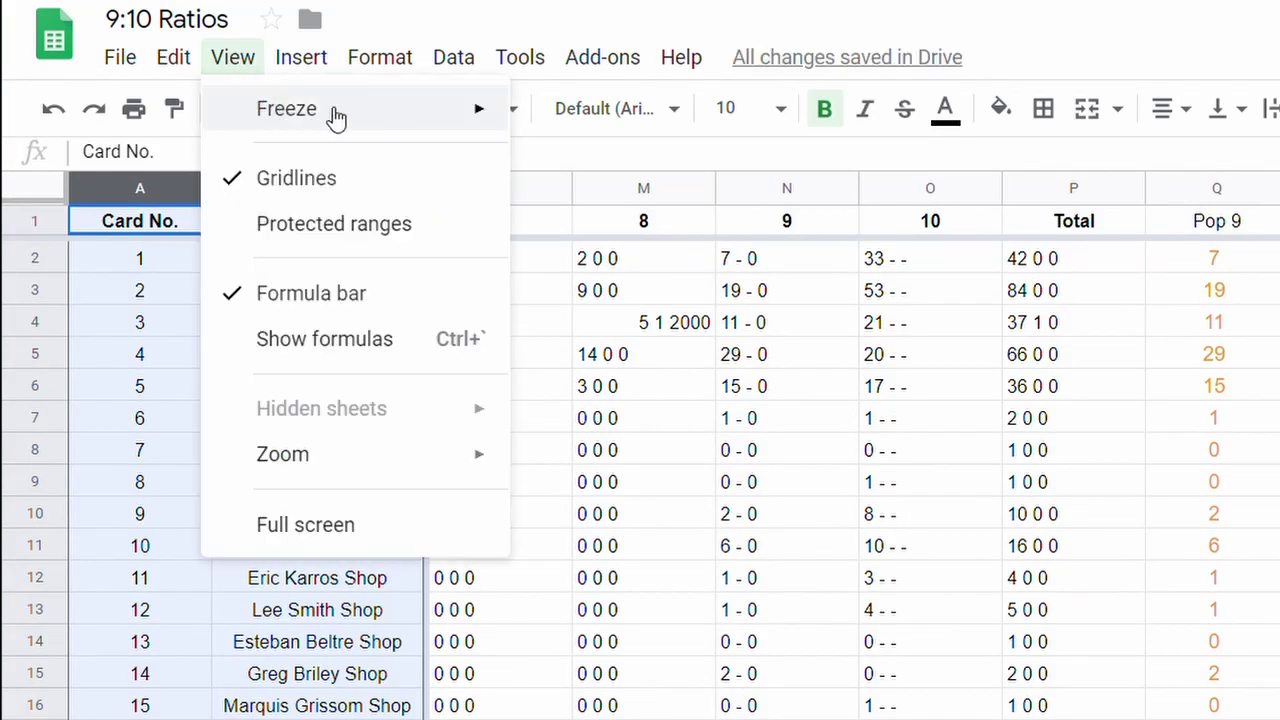
{"action": "mouse_move", "coordinate": [405, 118]}
{"action": "left_click", "coordinate": [620, 417]}
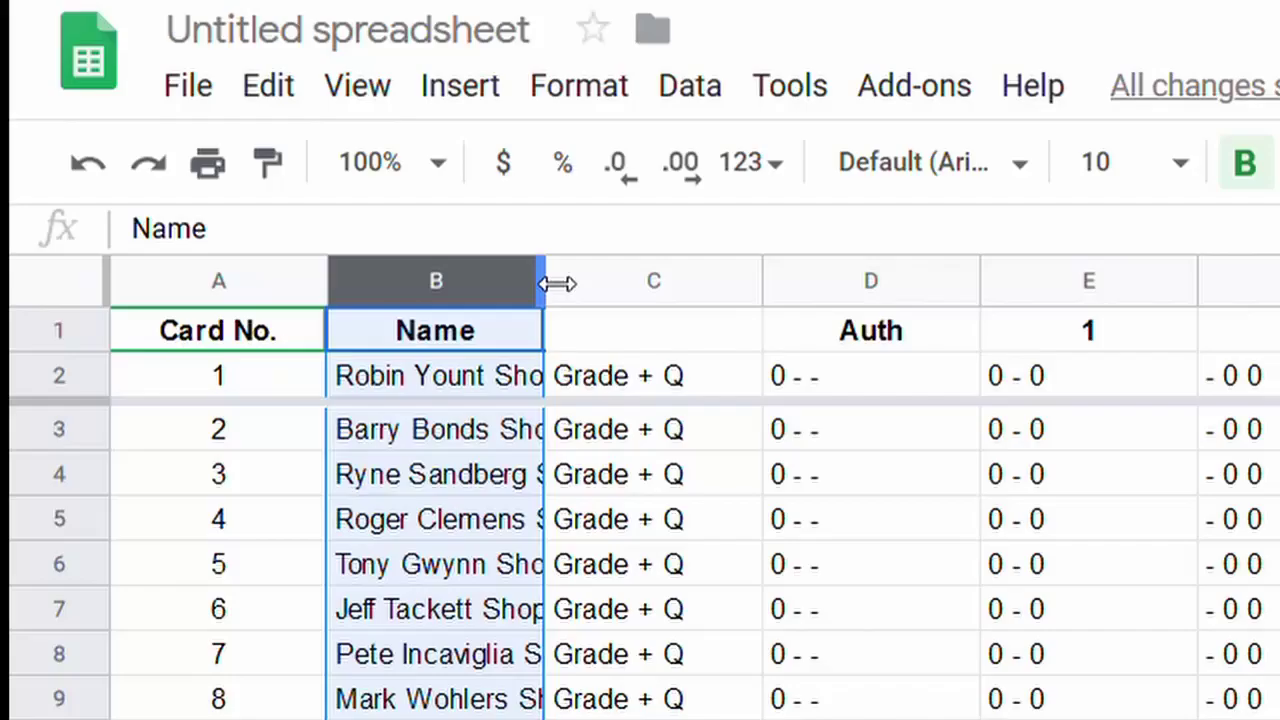
{"action": "left_click_drag", "start_coordinate": [548, 280], "coordinate": [643, 288]}
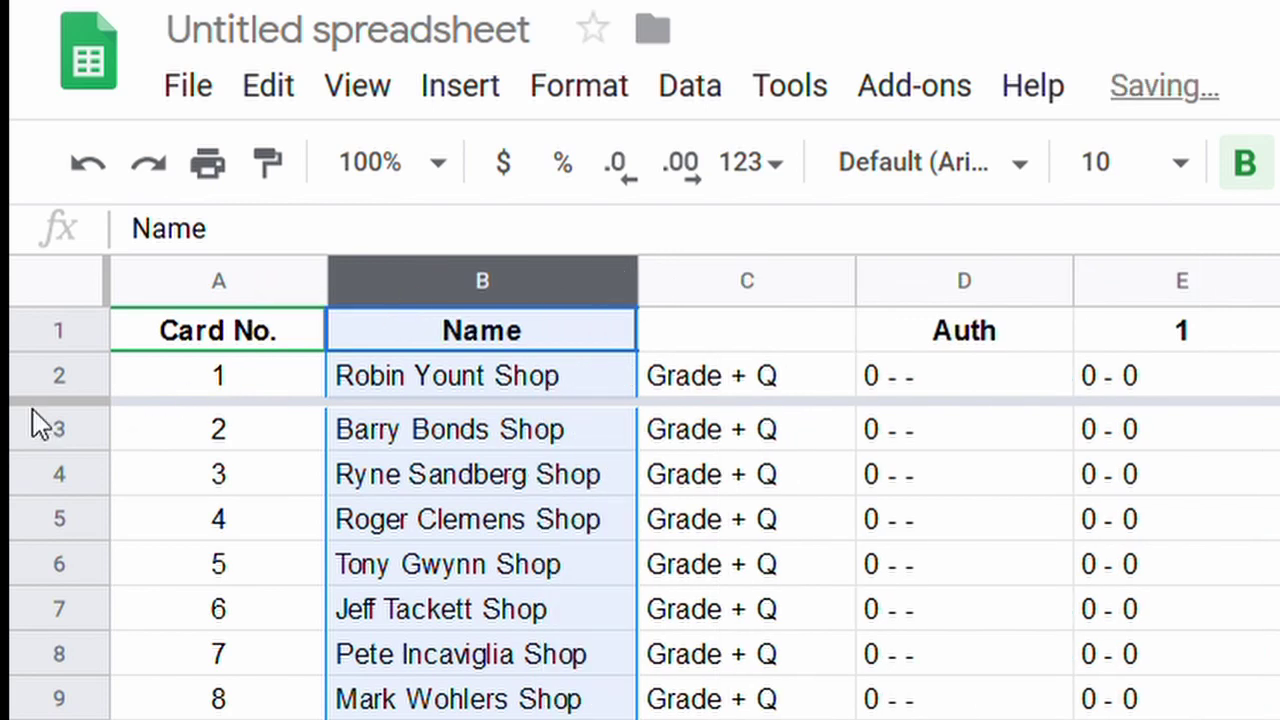
{"action": "left_click", "coordinate": [63, 335]}
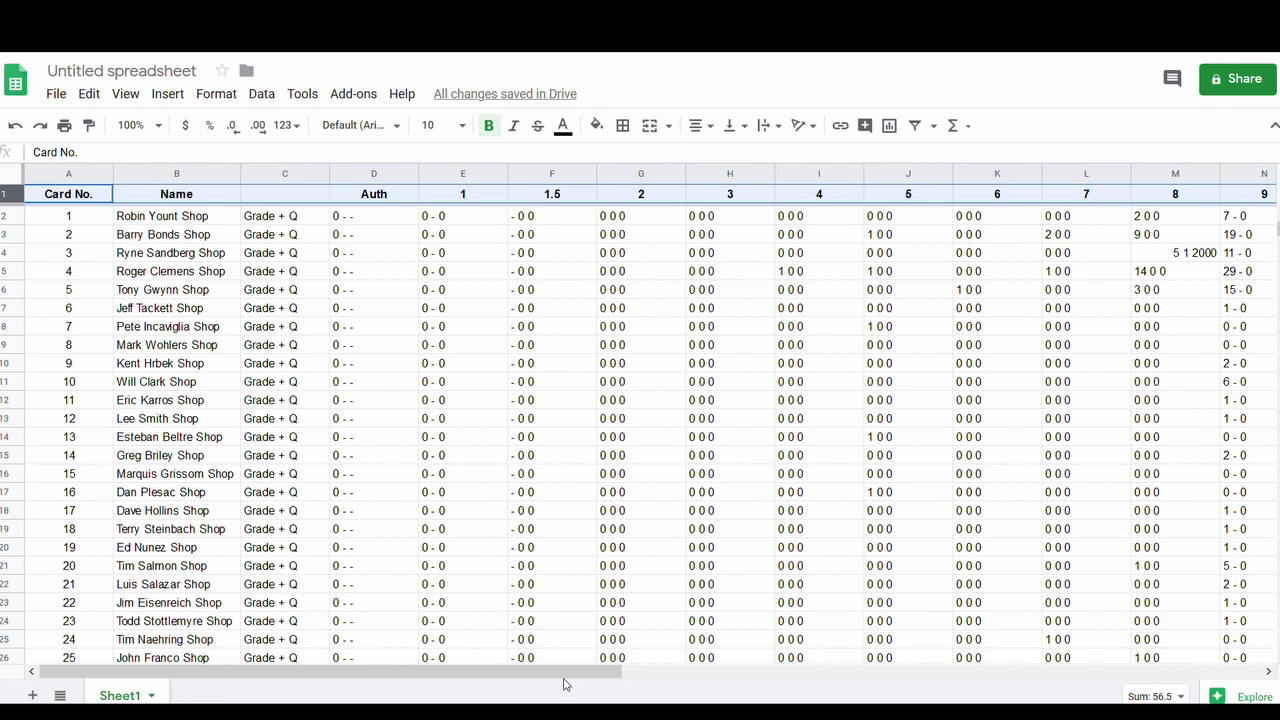
Step: Enter headers Pop 9, Pop 10, 9:10 Ratio and Total Subs in Q1 through T1
{"action": "left_click_drag", "start_coordinate": [563, 681], "coordinate": [990, 676]}
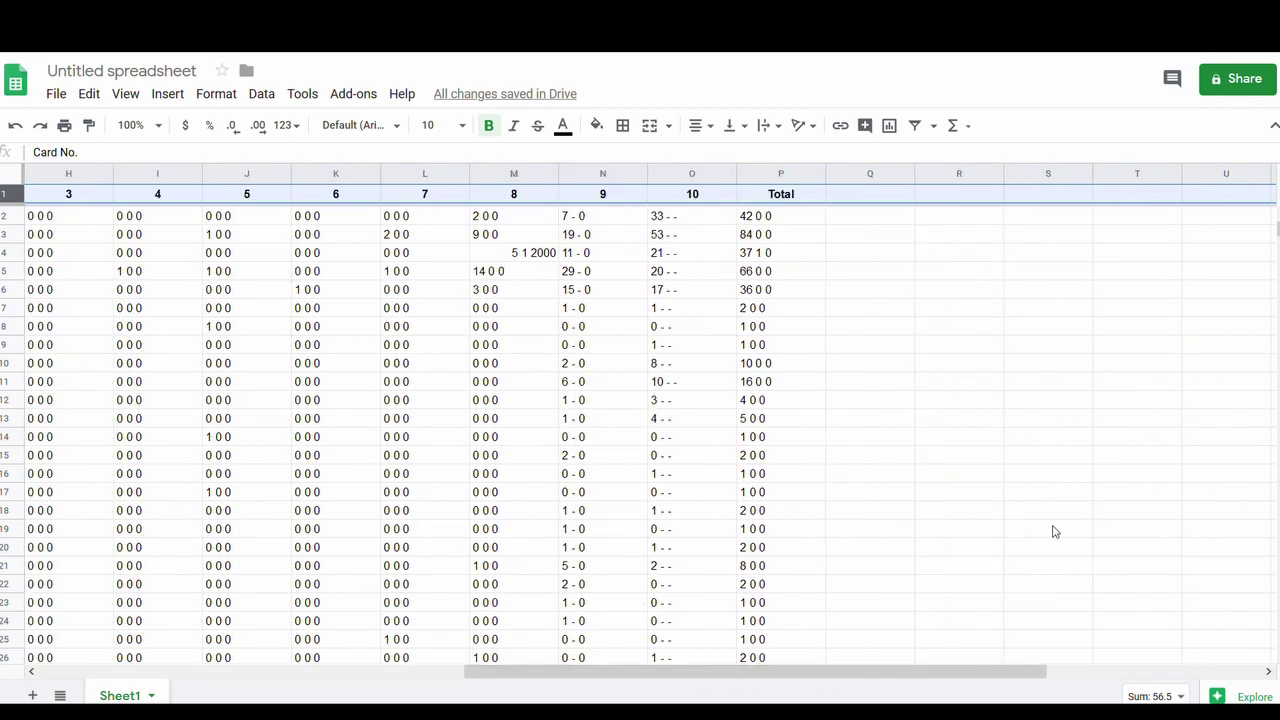
{"action": "left_click", "coordinate": [965, 195]}
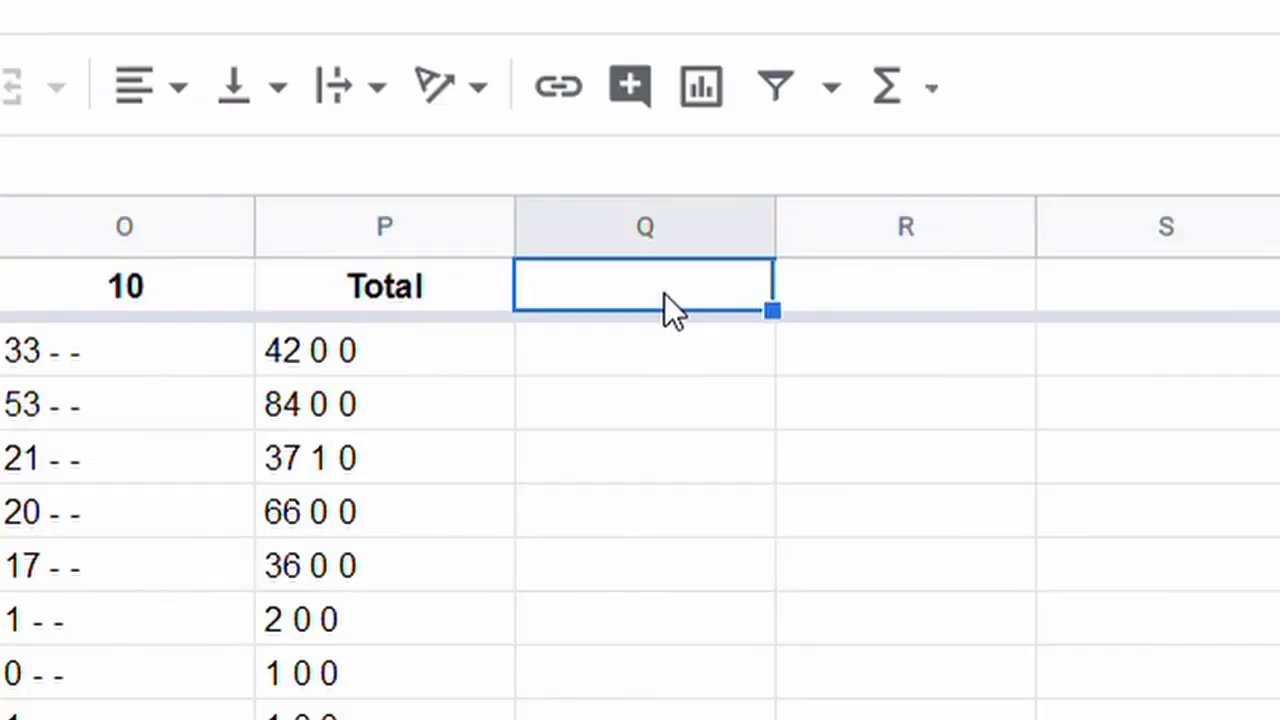
{"action": "type", "text": "Pop 9"}
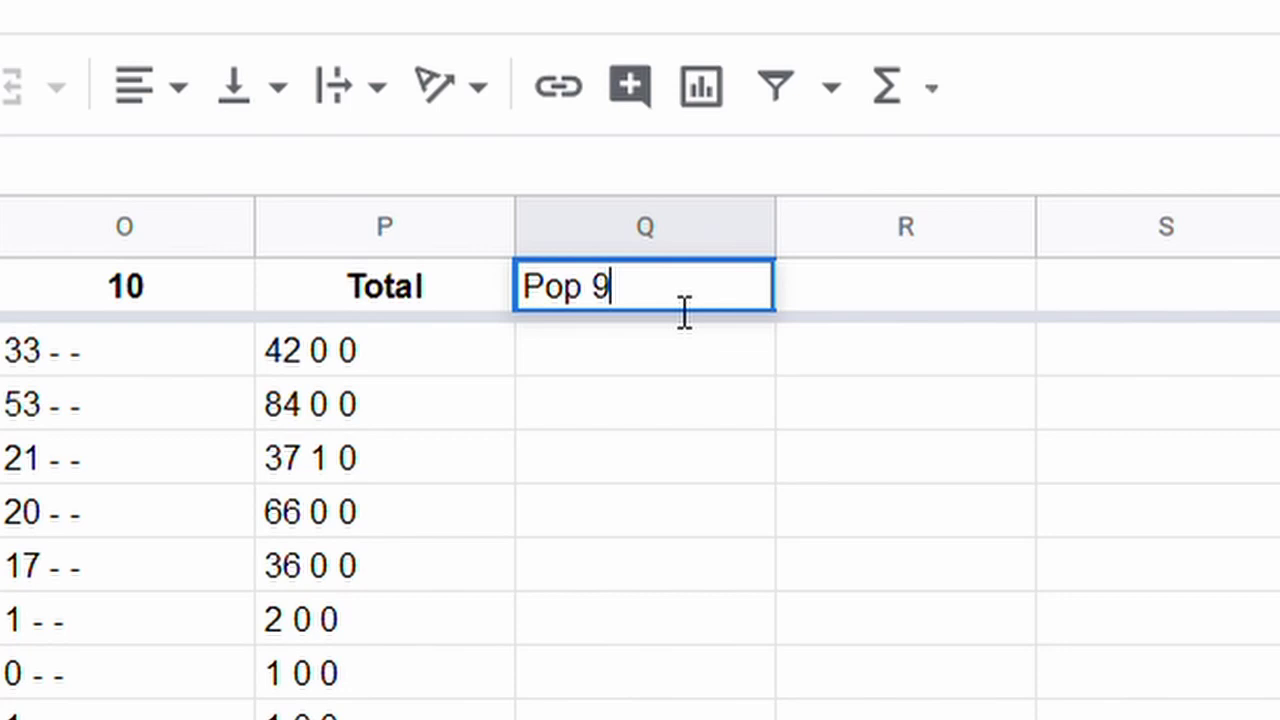
{"action": "key", "text": "Tab"}
{"action": "type", "text": "Pop 10"}
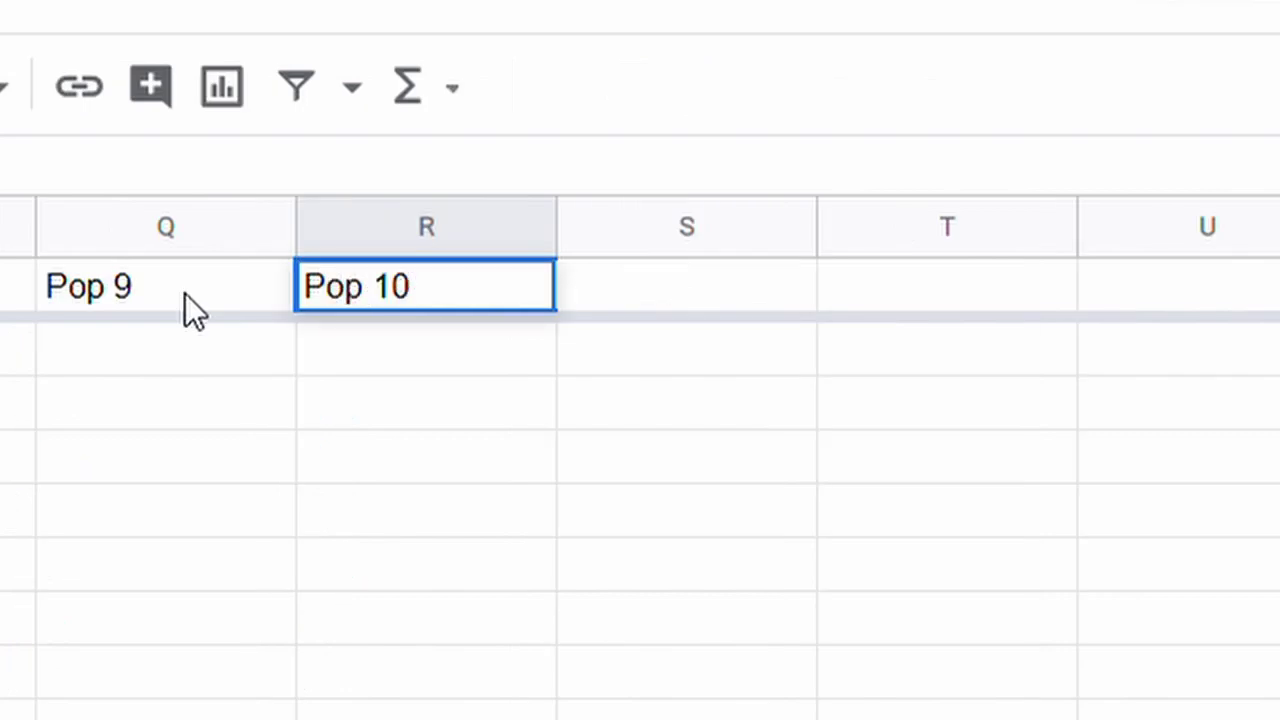
{"action": "left_click", "coordinate": [594, 287]}
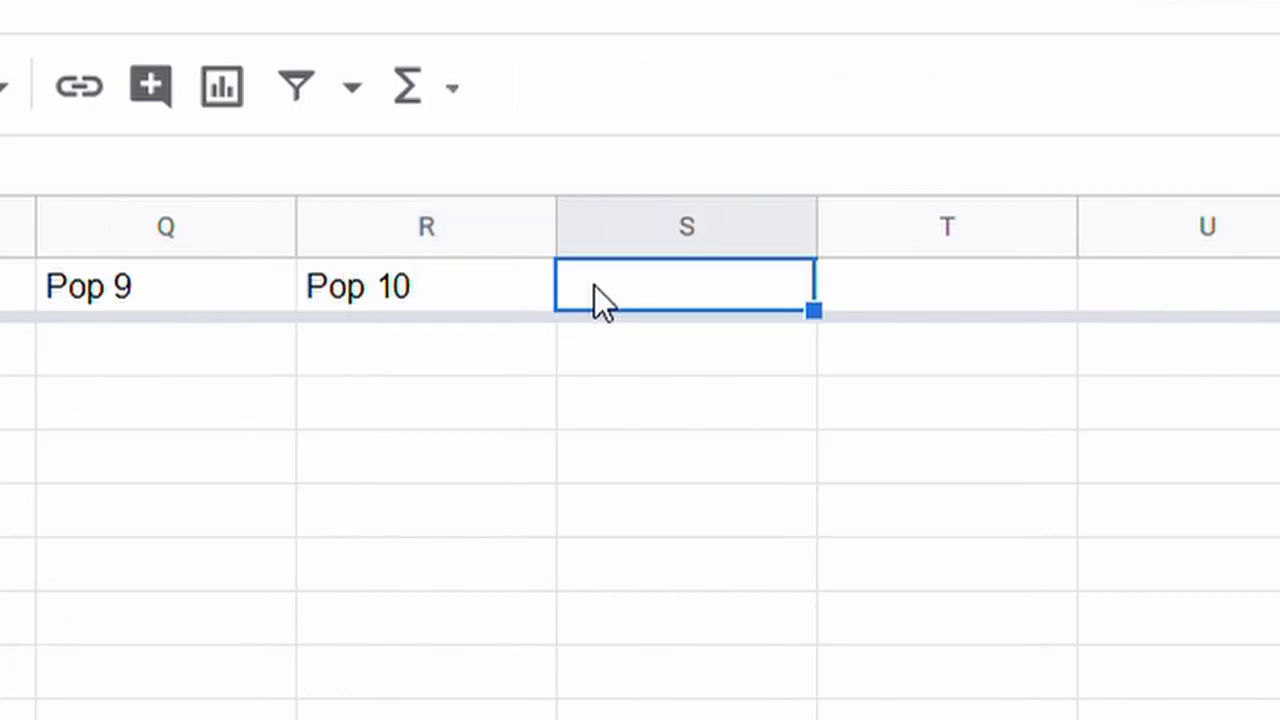
{"action": "type", "text": "9:"}
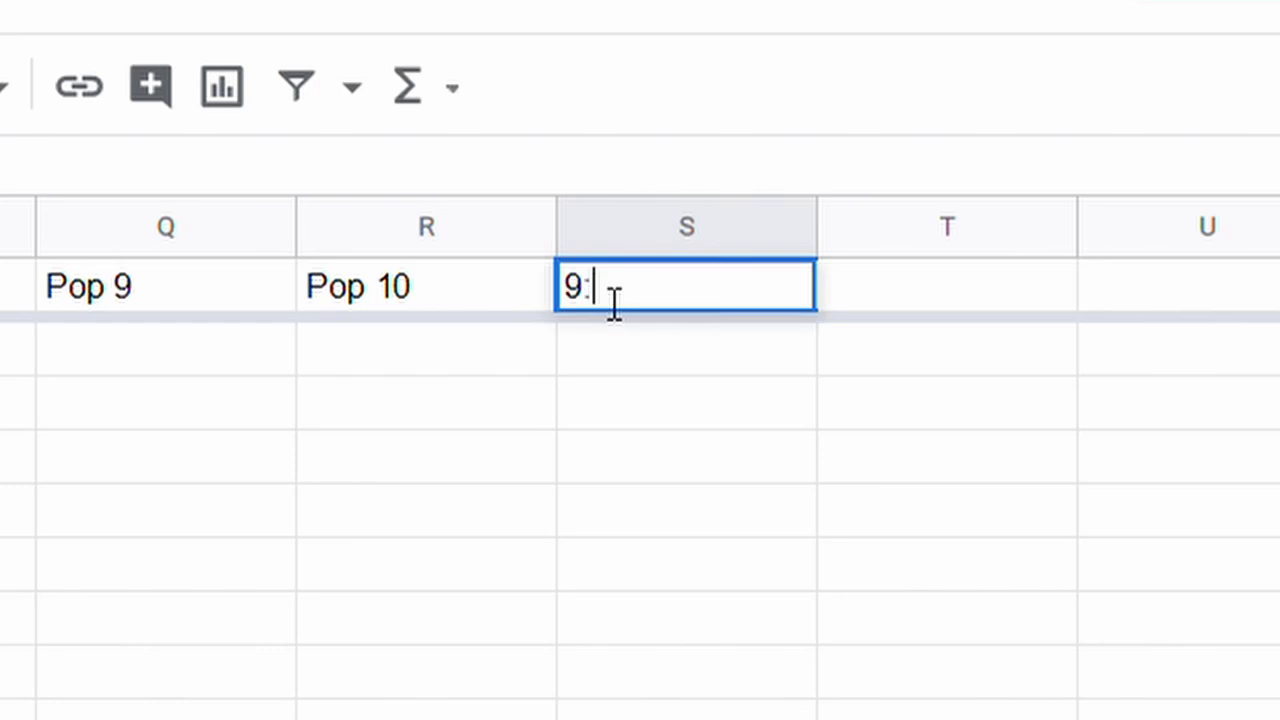
{"action": "type", "text": "10 Ratio"}
{"action": "left_click", "coordinate": [940, 300]}
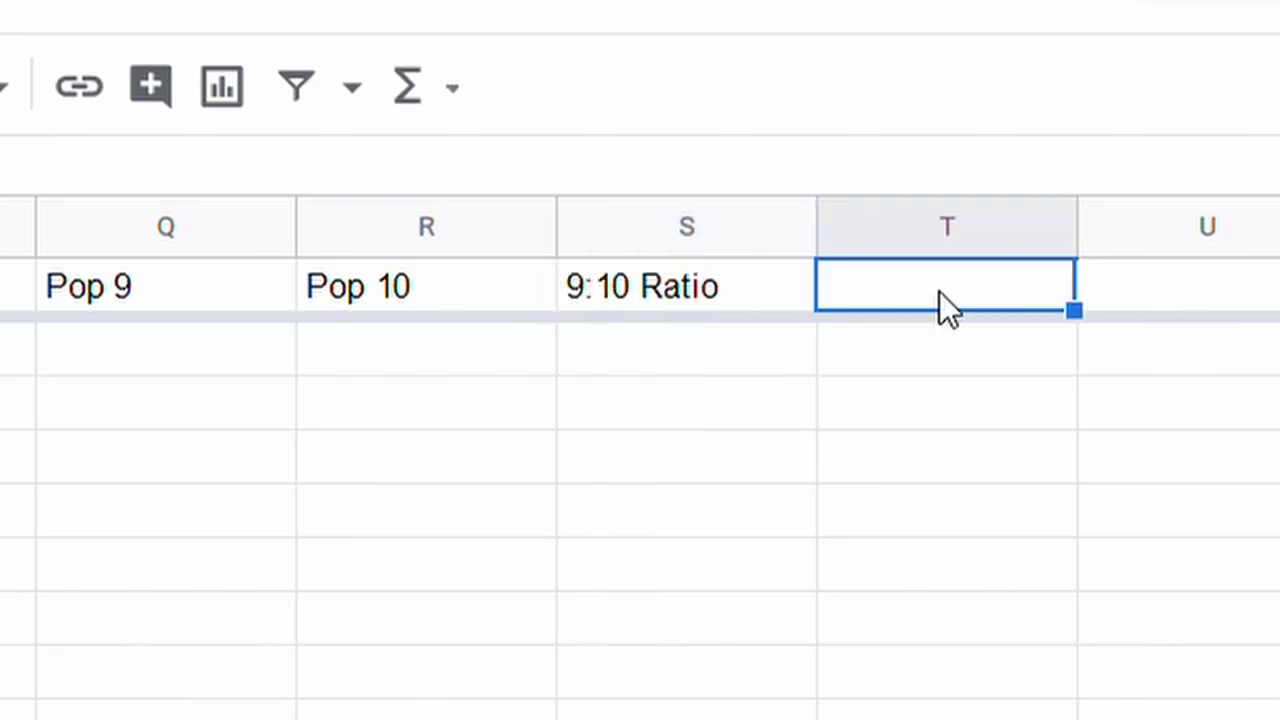
{"action": "type", "text": "Total Subs"}
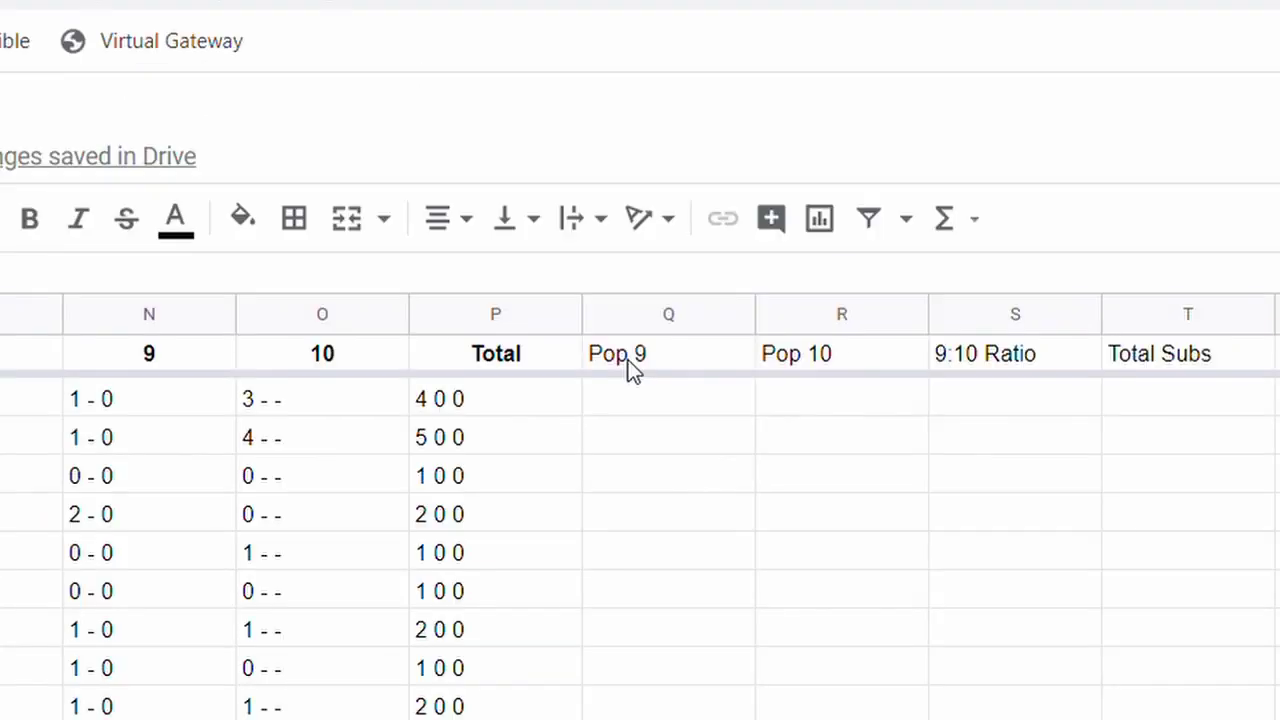
Step: Center and bold the four new headers in Q1:T1
{"action": "left_click_drag", "start_coordinate": [102, 304], "coordinate": [897, 304]}
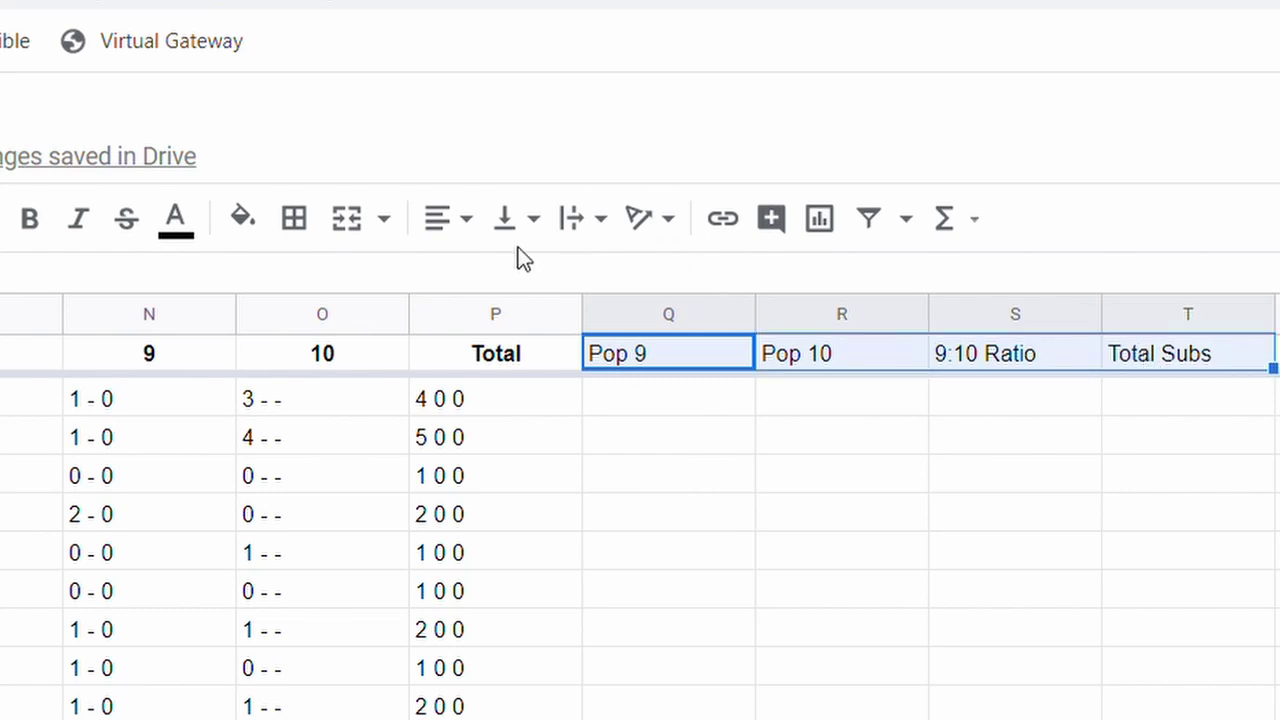
{"action": "left_click", "coordinate": [457, 220]}
{"action": "left_click", "coordinate": [492, 278]}
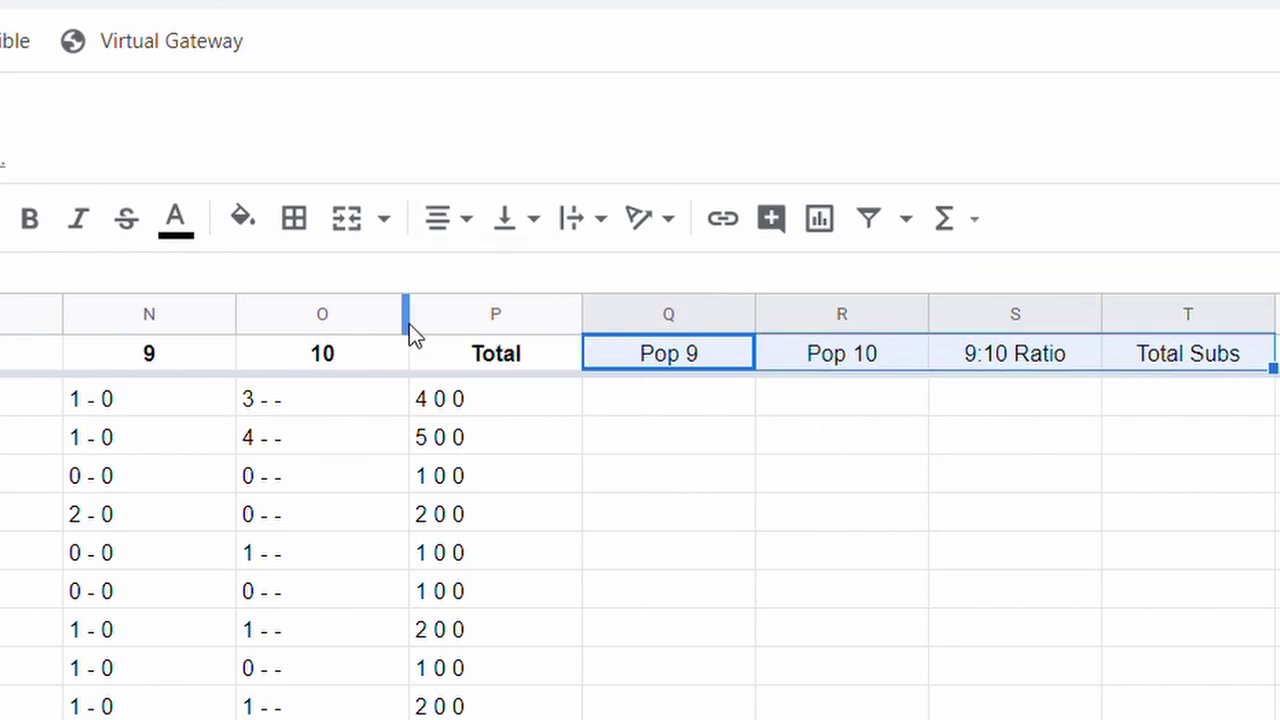
{"action": "left_click", "coordinate": [50, 224]}
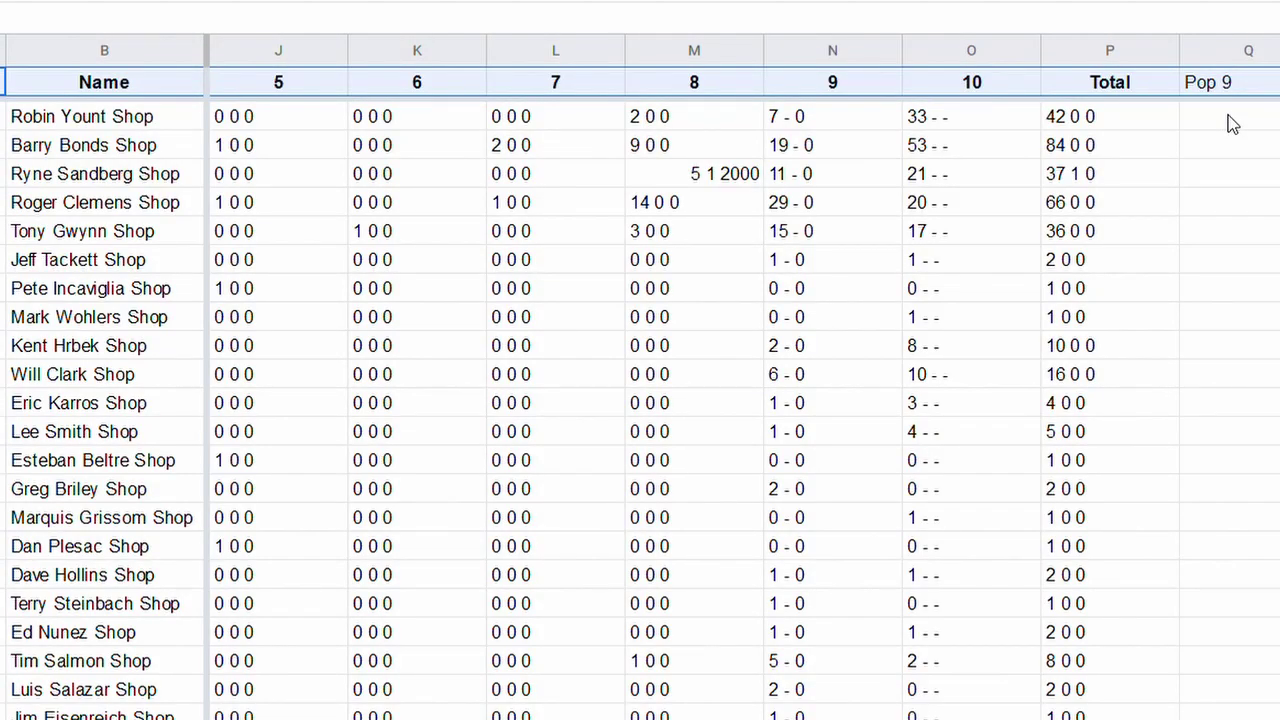
{"action": "left_click", "coordinate": [1232, 124]}
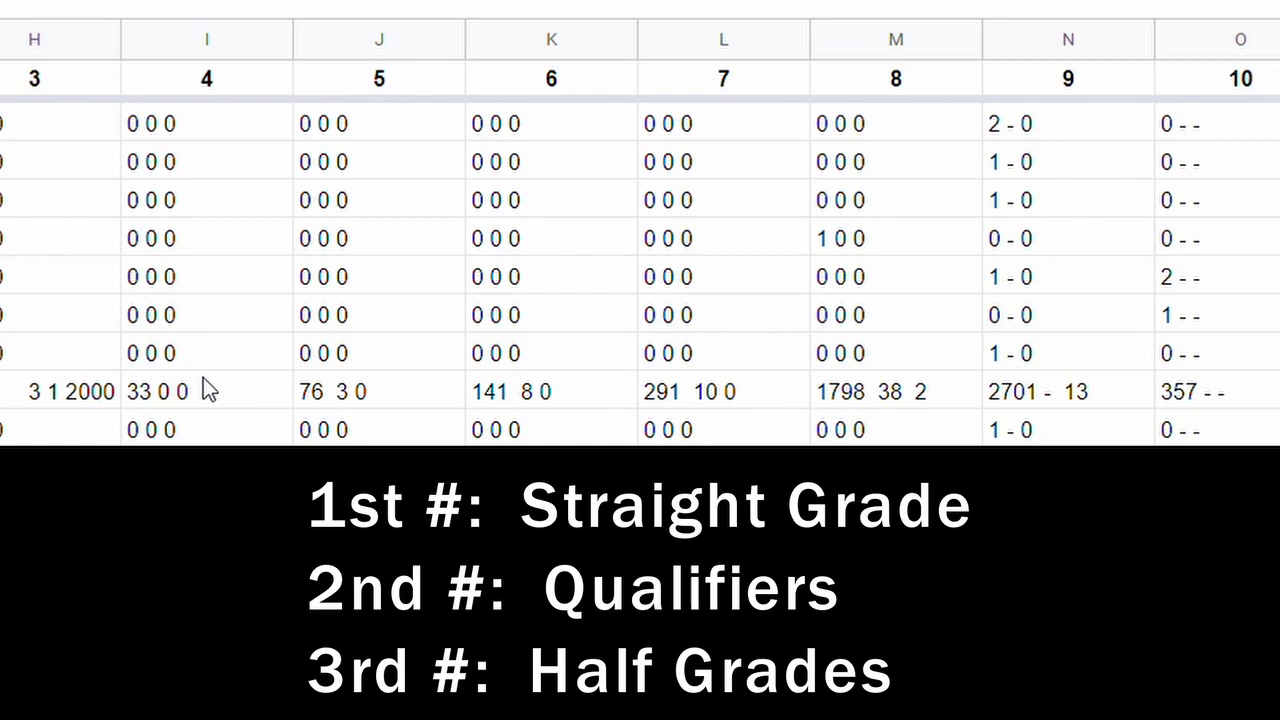
{"action": "scroll", "coordinate": [206, 386], "scroll_direction": "down", "scroll_amount": 1}
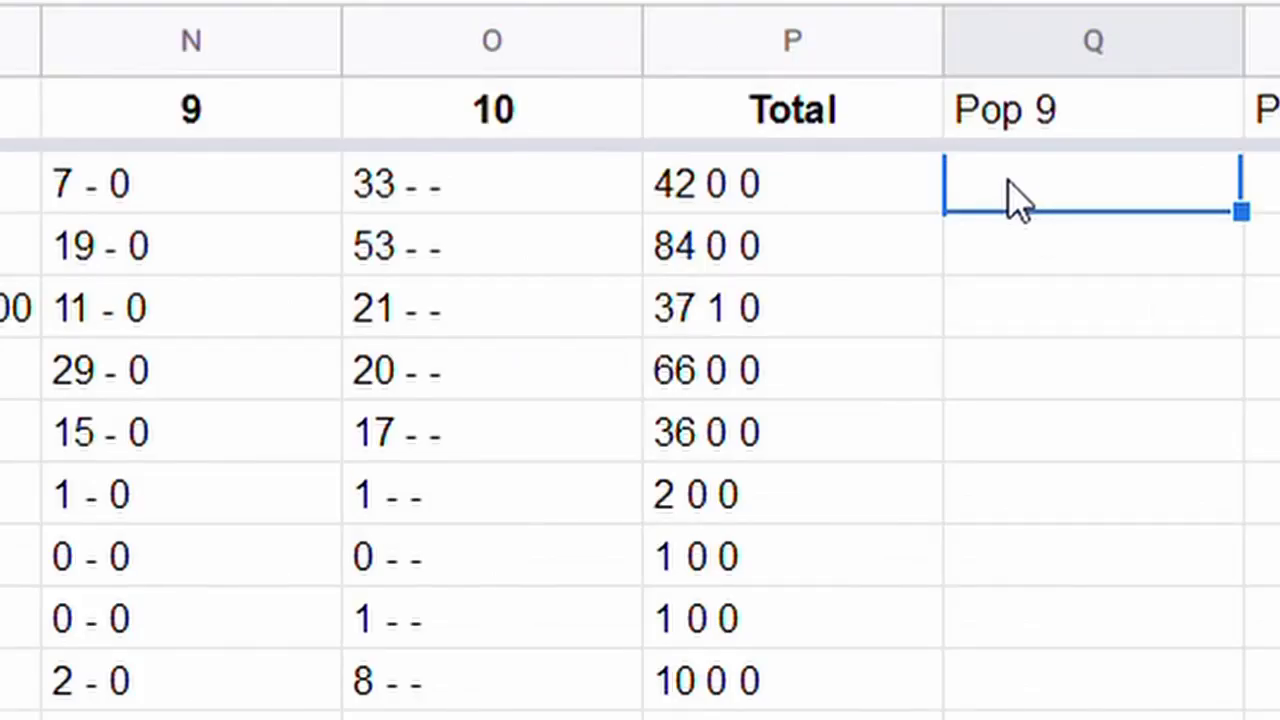
Step: Enter =left(N2,Find("-",N2)-1) in Q2 to get the Pop 9 count of 7
{"action": "type", "text": "="}
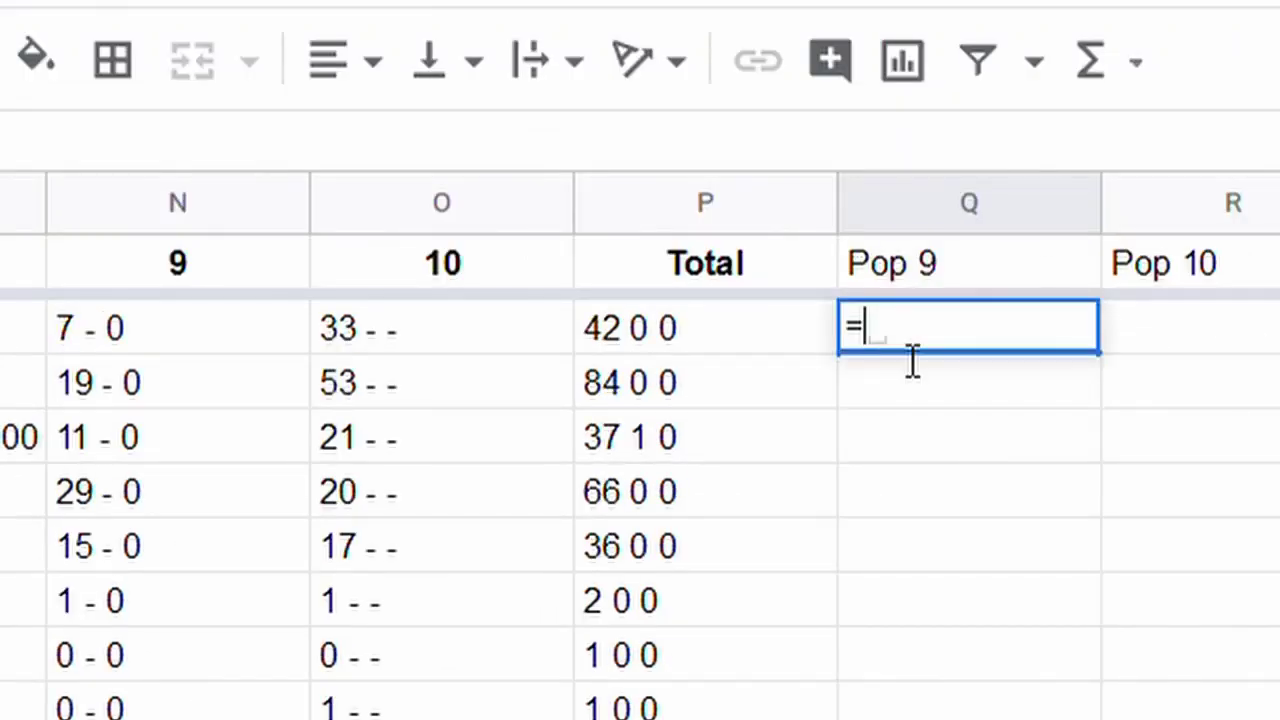
{"action": "type", "text": "left("}
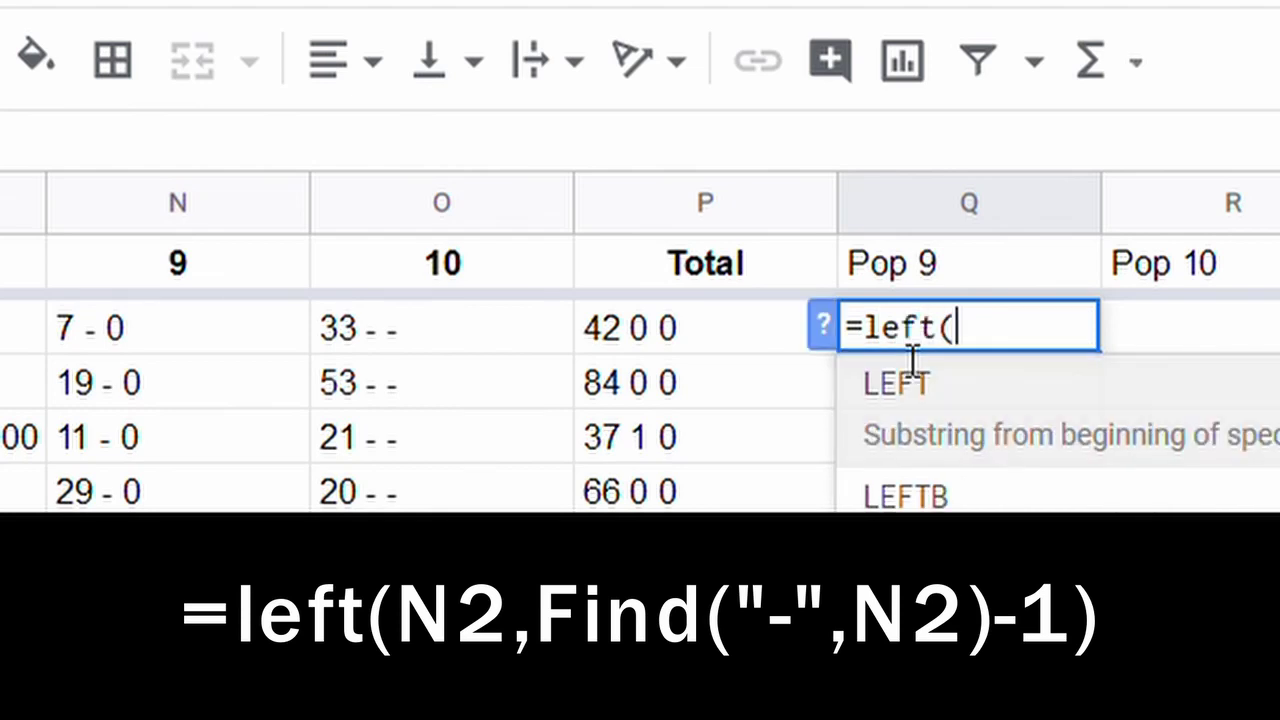
{"action": "type", "text": "N2"}
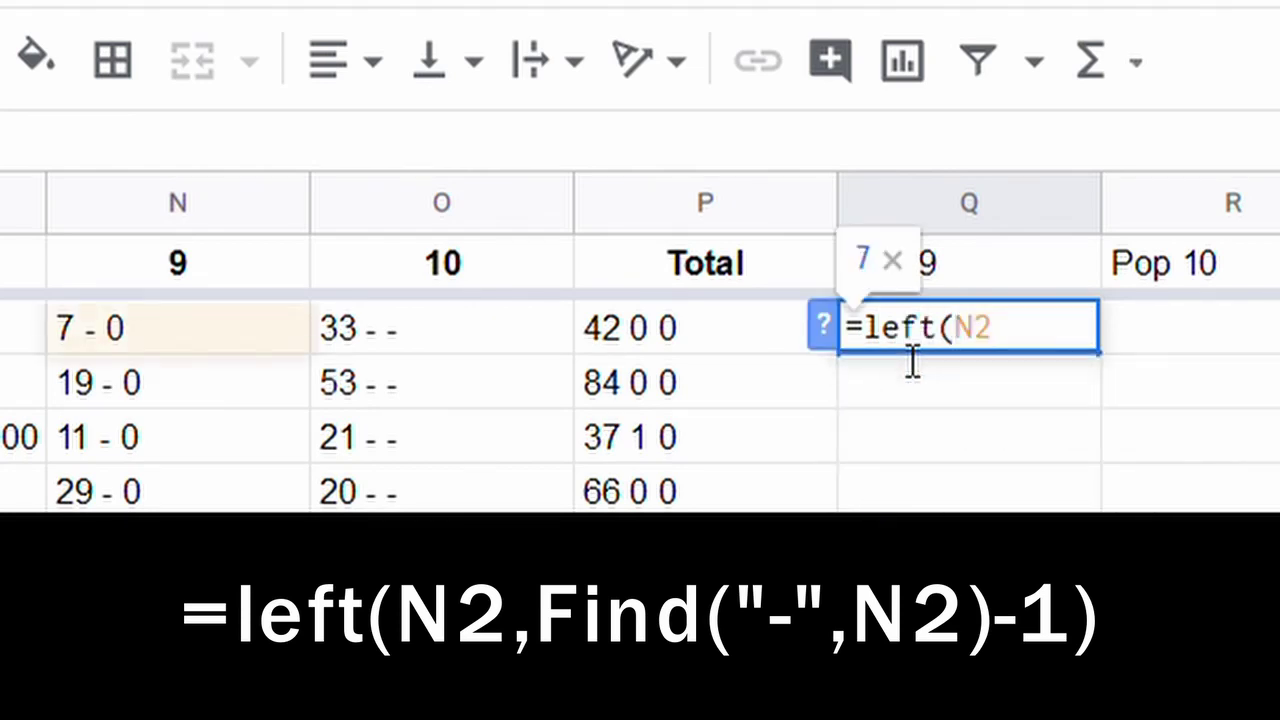
{"action": "type", "text": ",Find"}
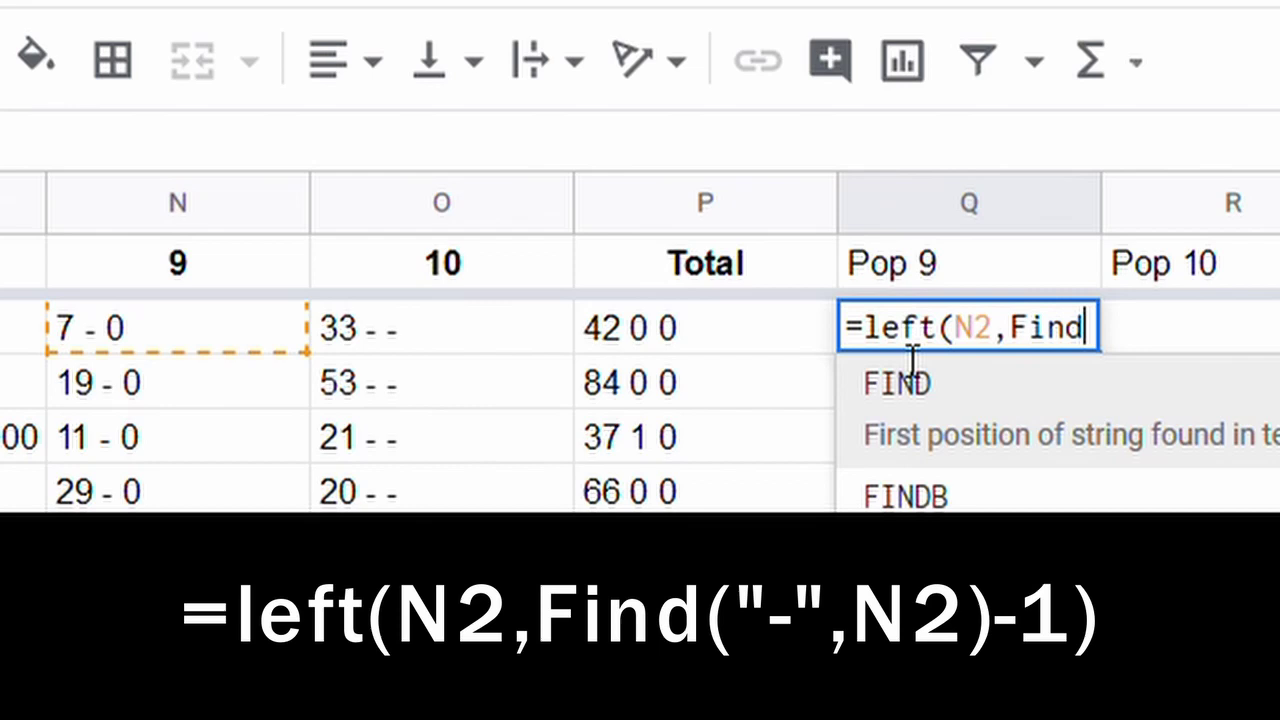
{"action": "type", "text": "(\"-"}
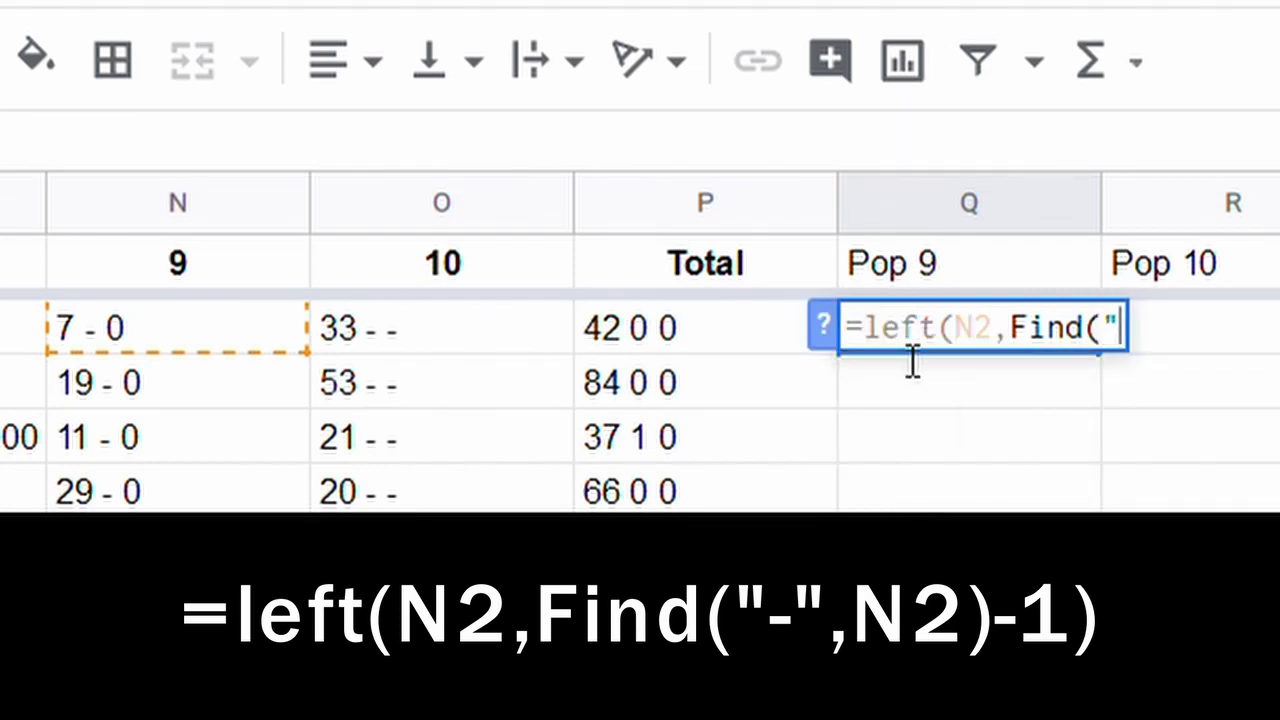
{"action": "type", "text": "\""}
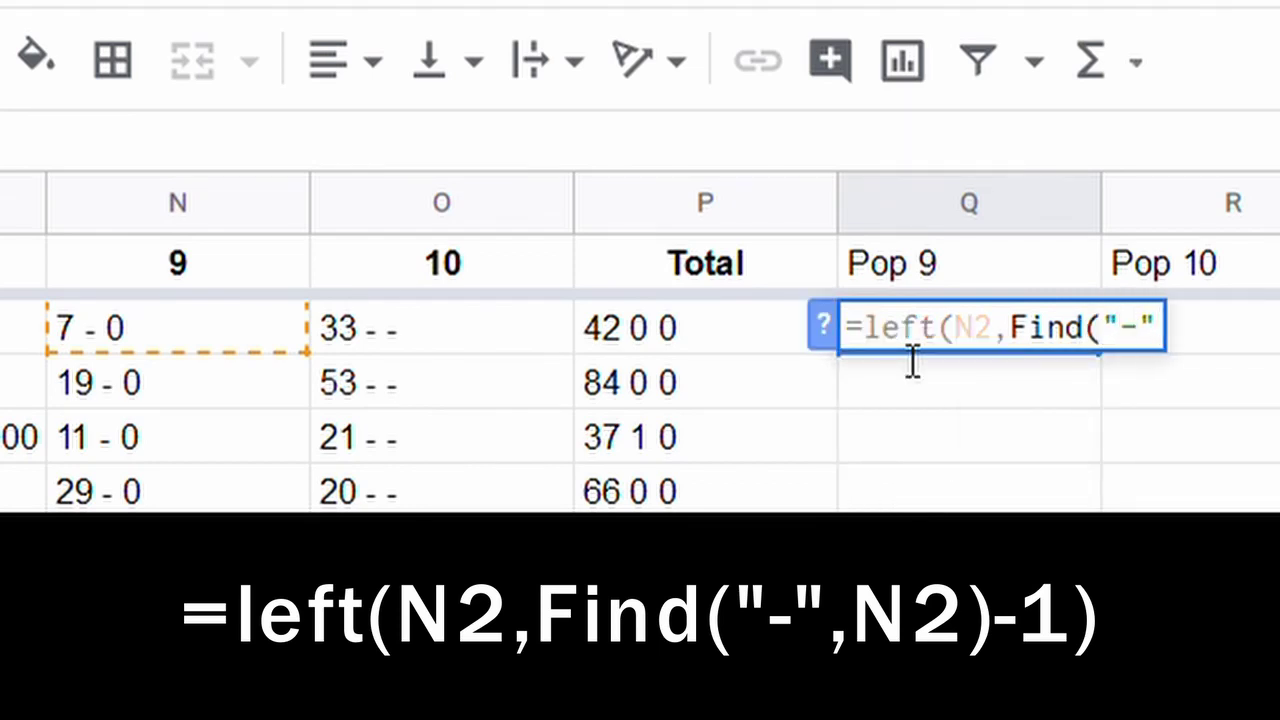
{"action": "type", "text": ",N"}
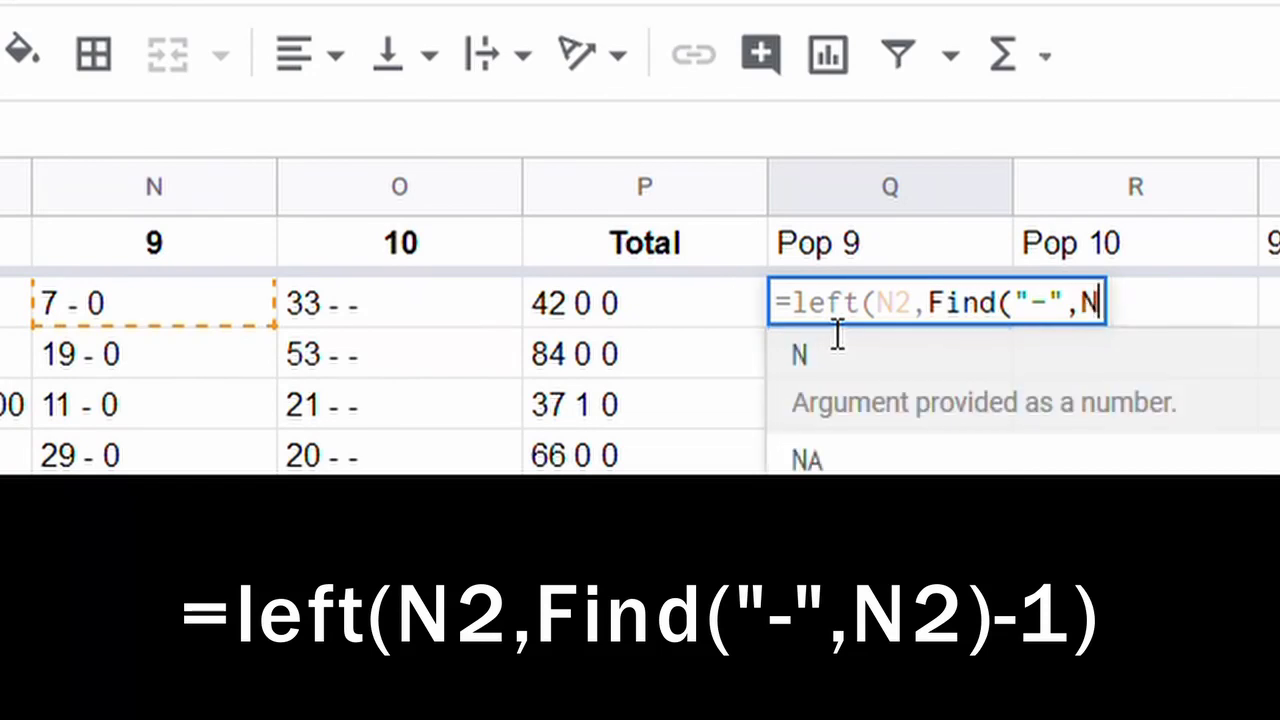
{"action": "type", "text": "2)-1"}
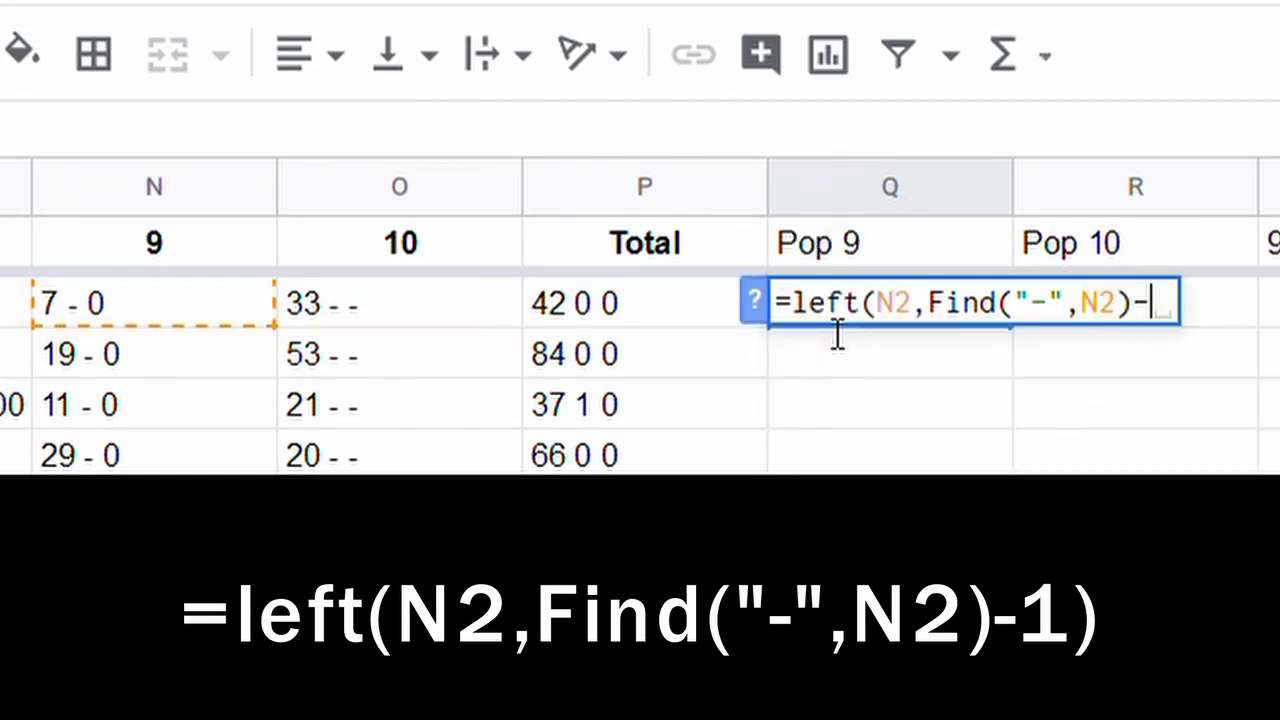
{"action": "type", "text": ")"}
{"action": "key", "text": "Return"}
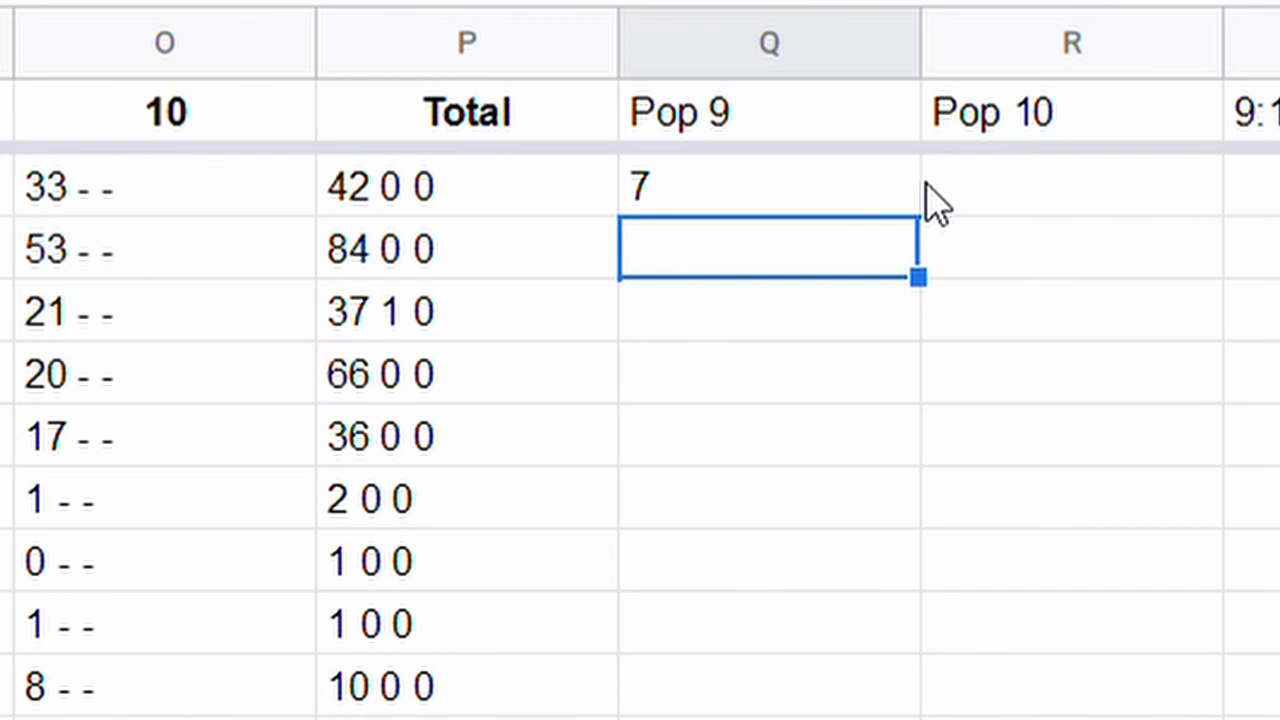
Step: Enter =LEFT(O2,FIND("-",O2)-1) in R2 to get the Pop 10 count of 33
{"action": "left_click", "coordinate": [1030, 212]}
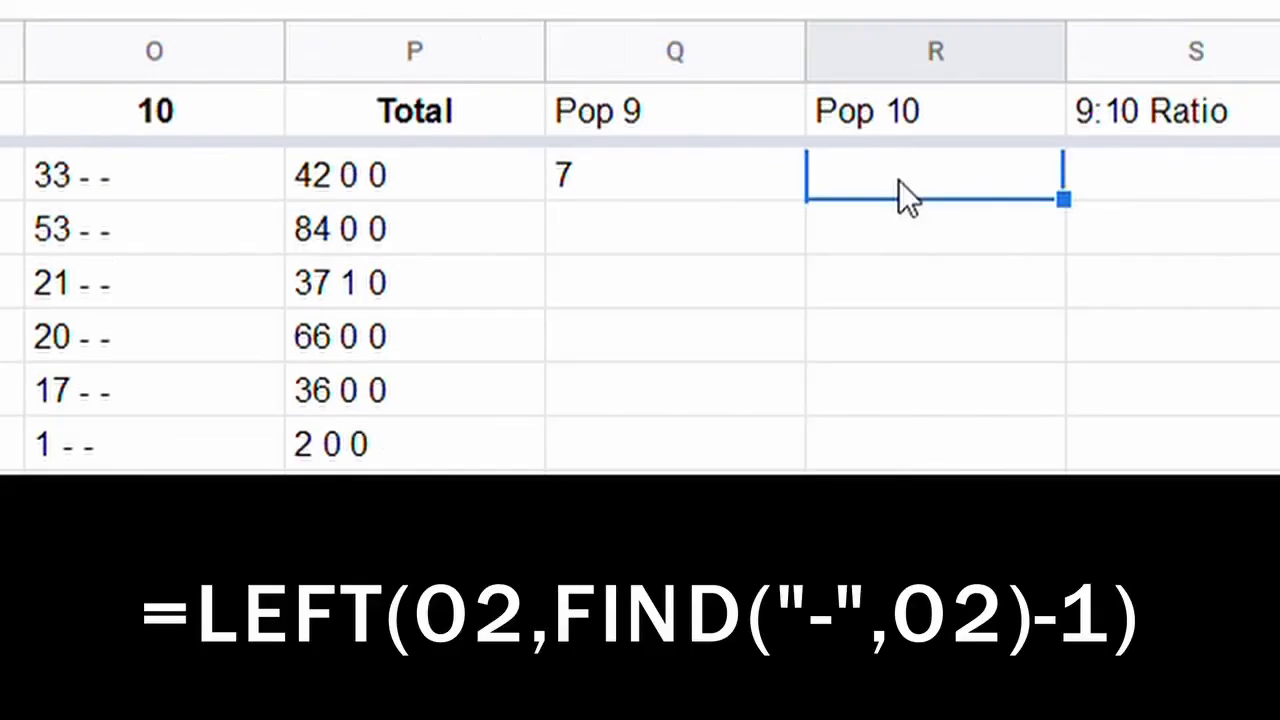
{"action": "type", "text": "=LEFT"}
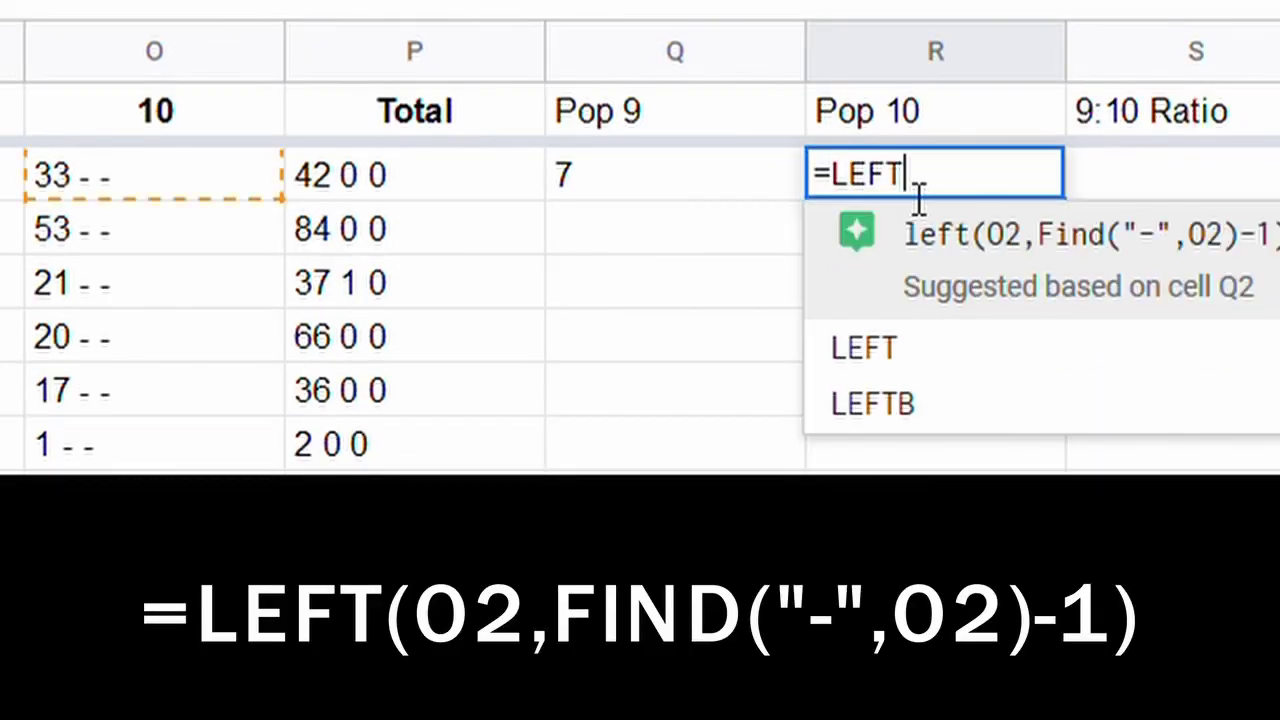
{"action": "type", "text": "(O2"}
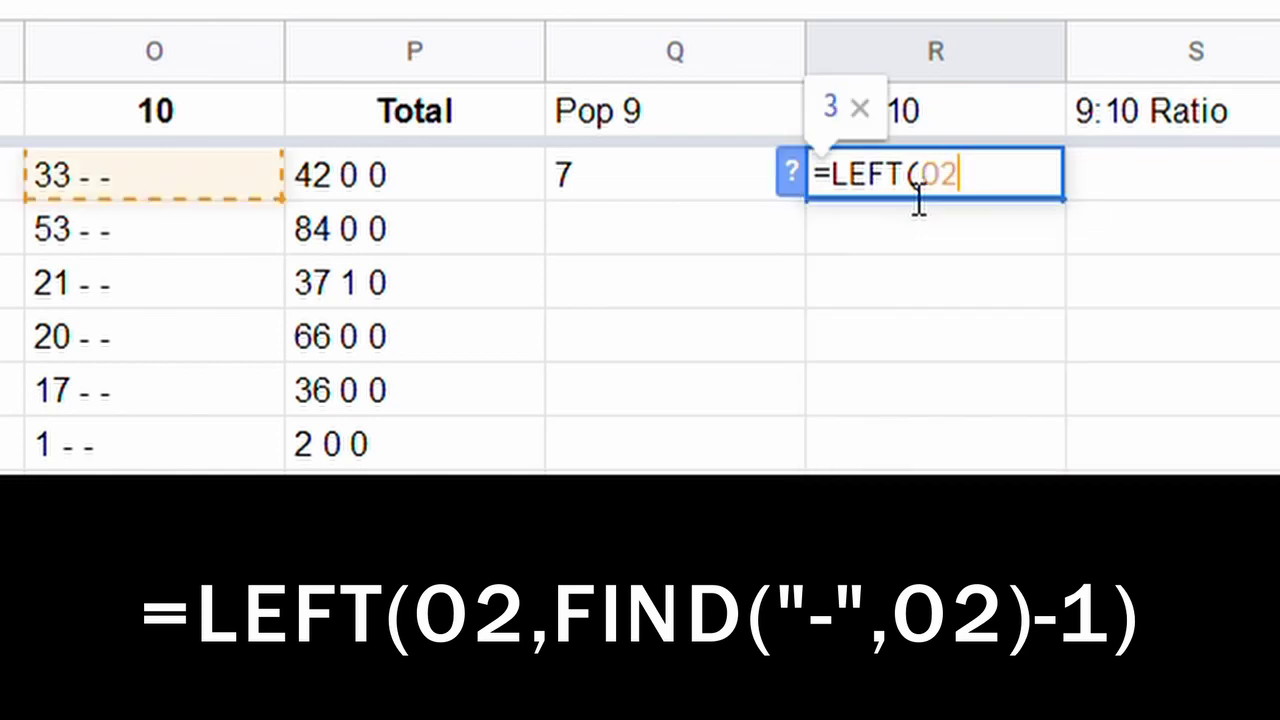
{"action": "type", "text": ",FIND(\""}
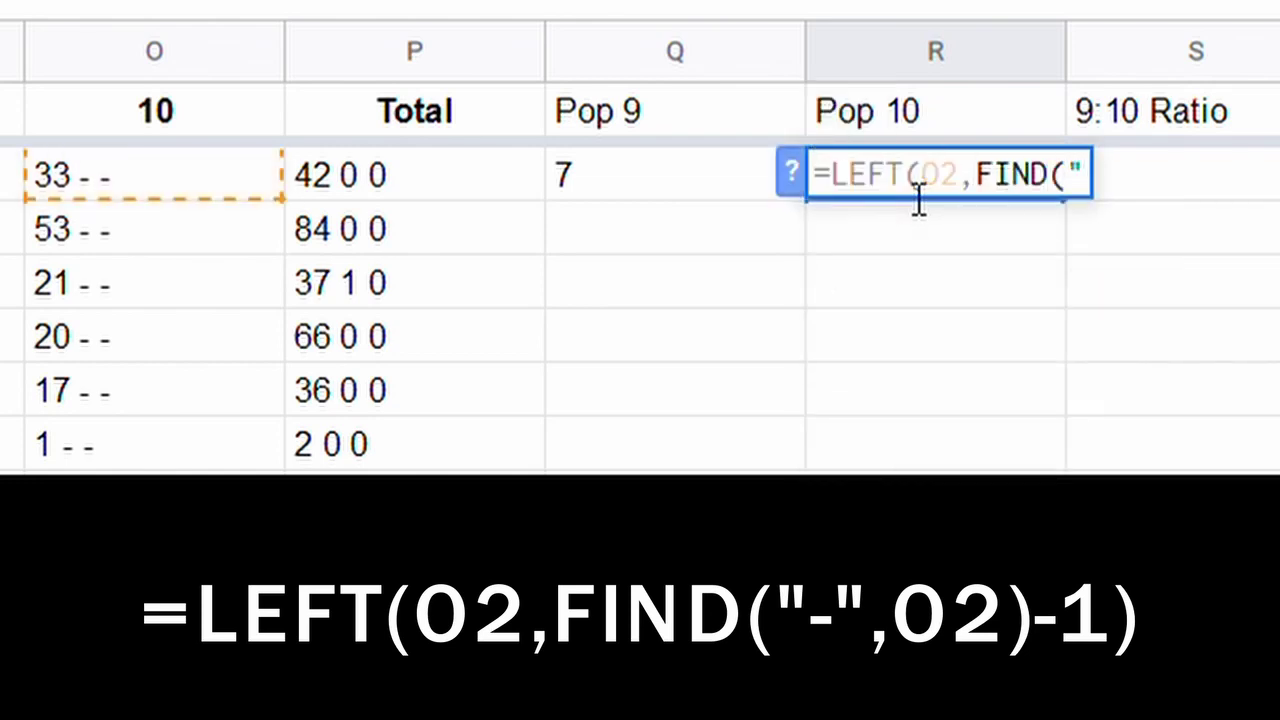
{"action": "type", "text": "-\",O"}
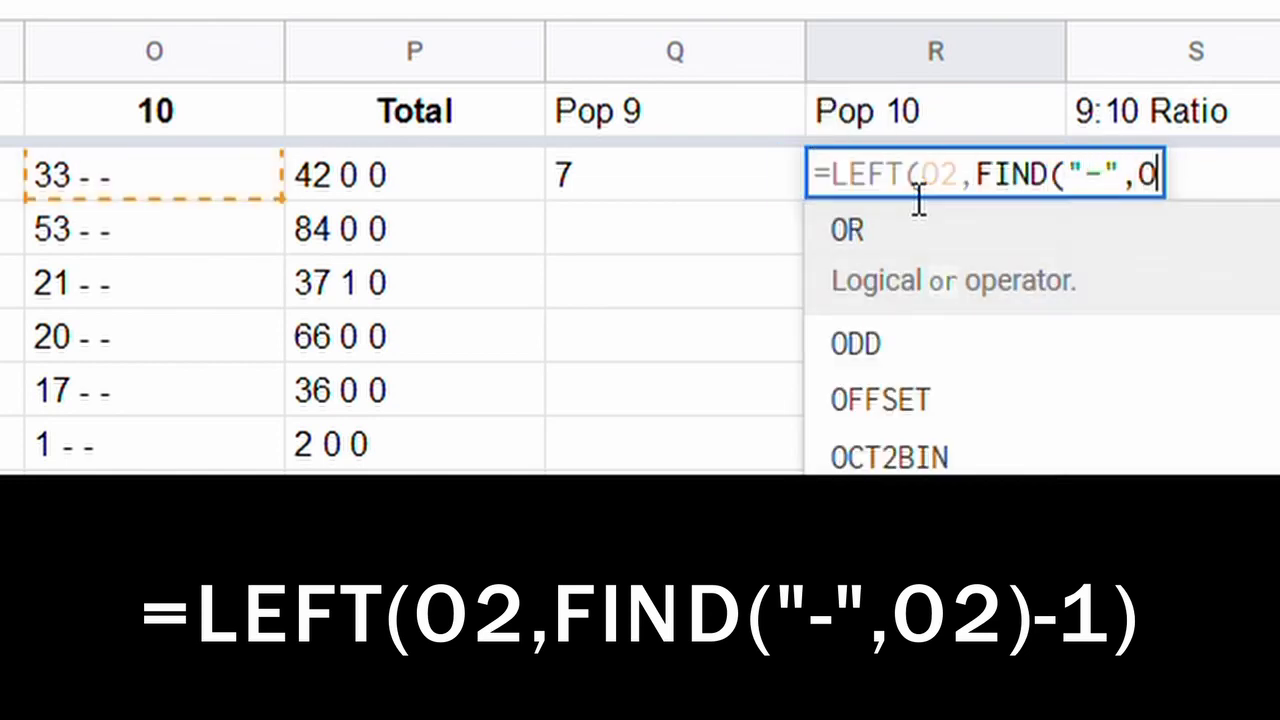
{"action": "type", "text": "2)-1)"}
{"action": "key", "text": "Return"}
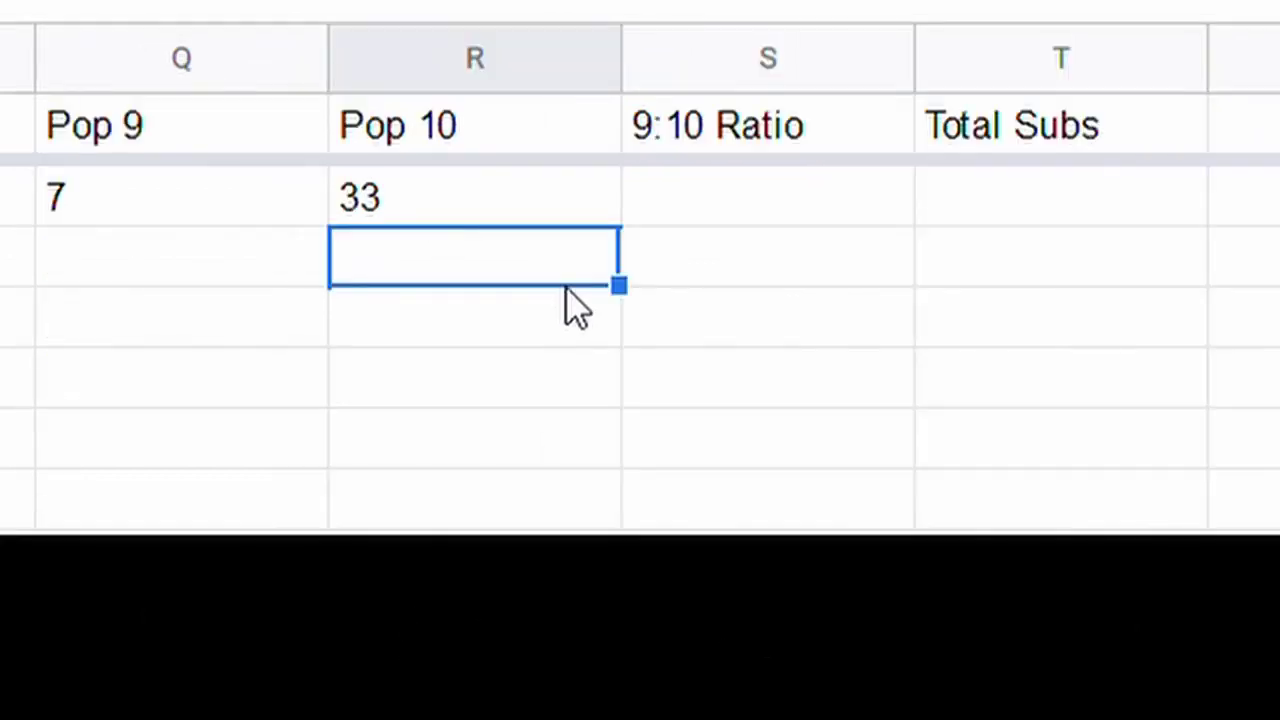
Step: Enter =SUM(Q2/R2) in S2 so the ratio shows 0.2121212121
{"action": "left_click", "coordinate": [1135, 178]}
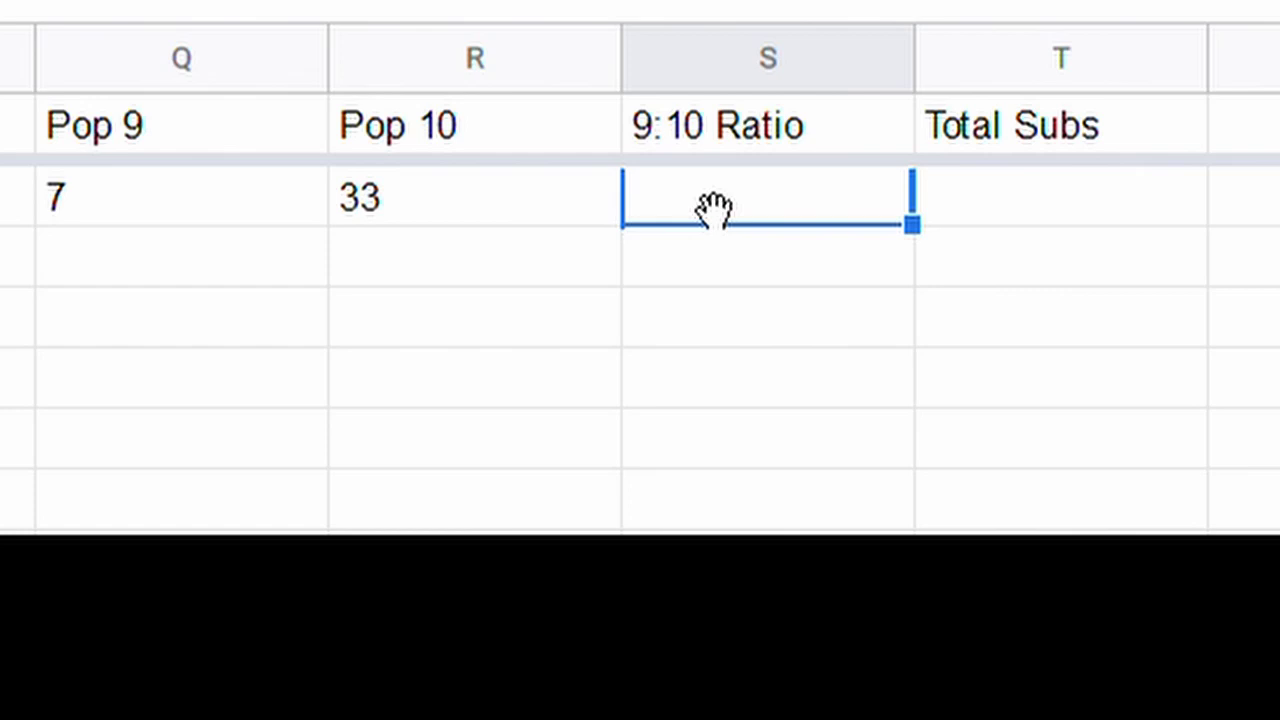
{"action": "type", "text": "=SUM("}
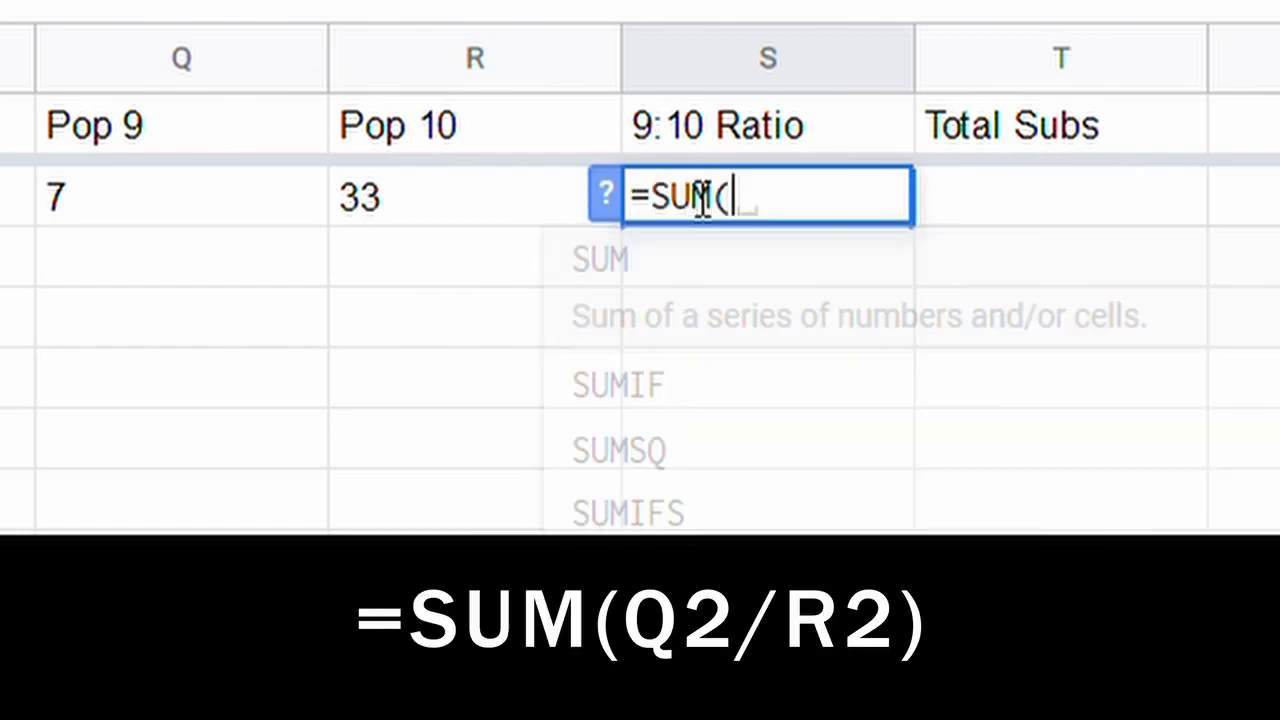
{"action": "type", "text": "Q2/"}
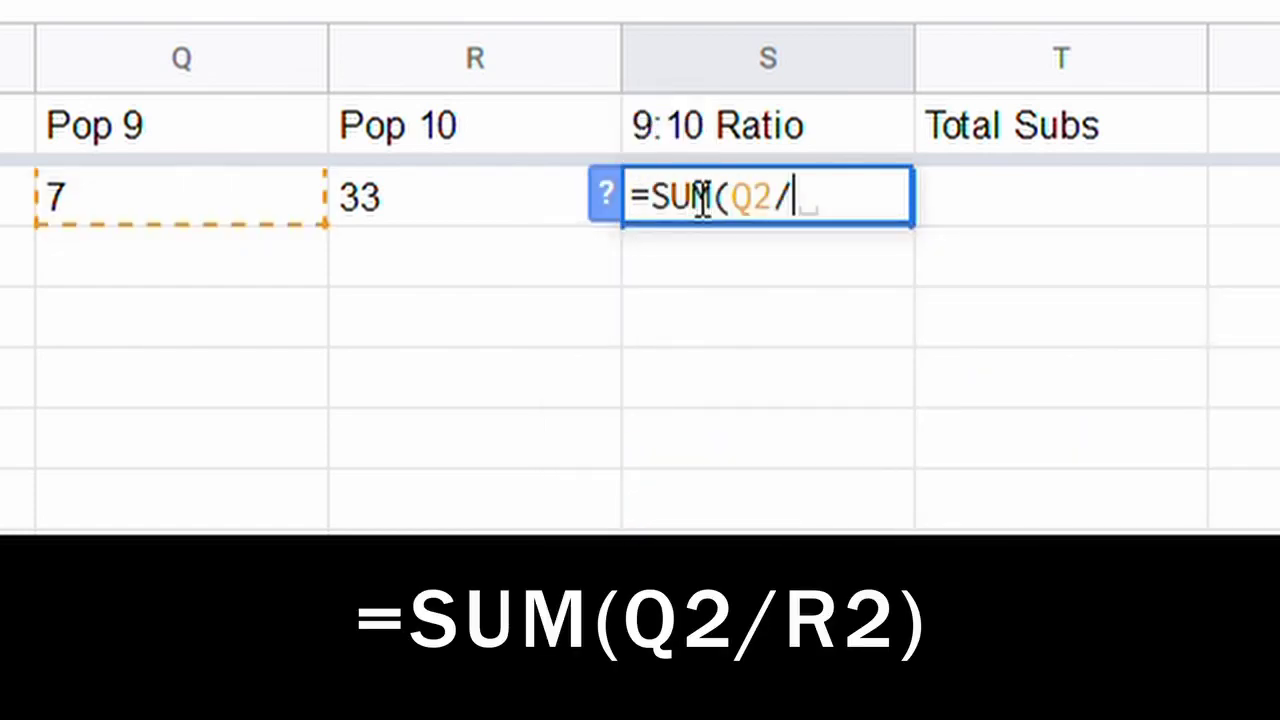
{"action": "type", "text": "R2)"}
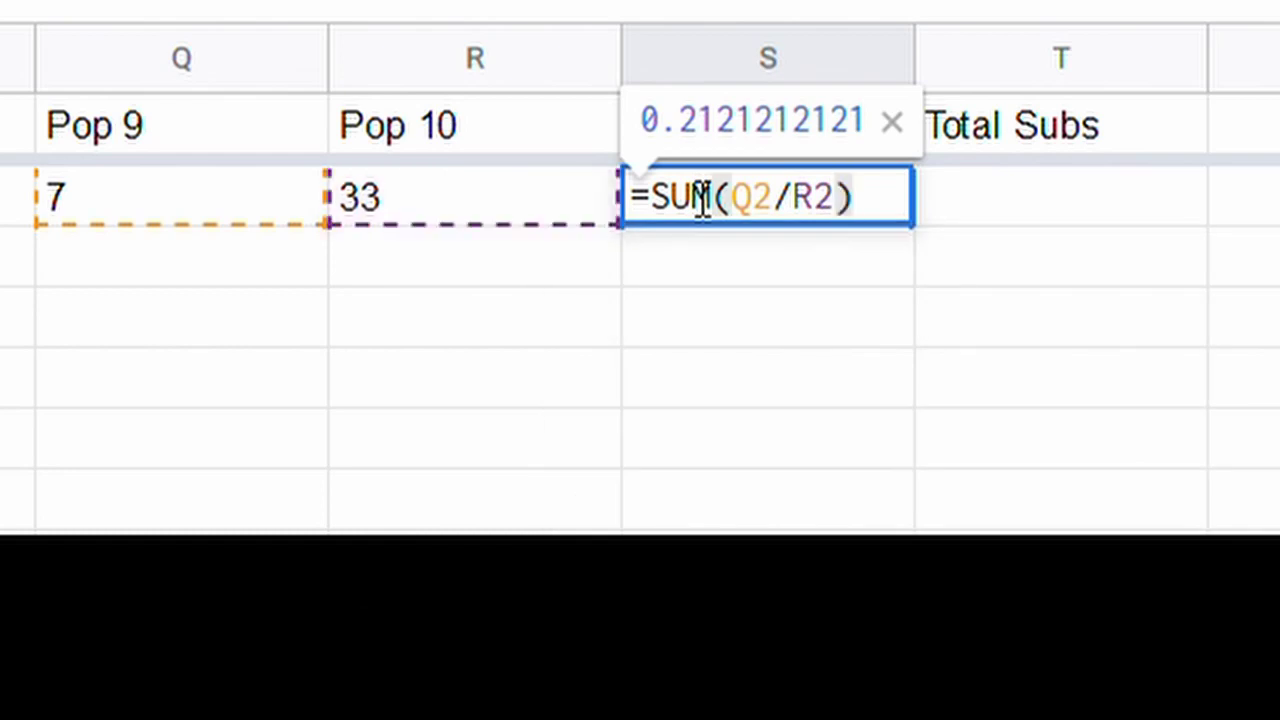
{"action": "key", "text": "Return"}
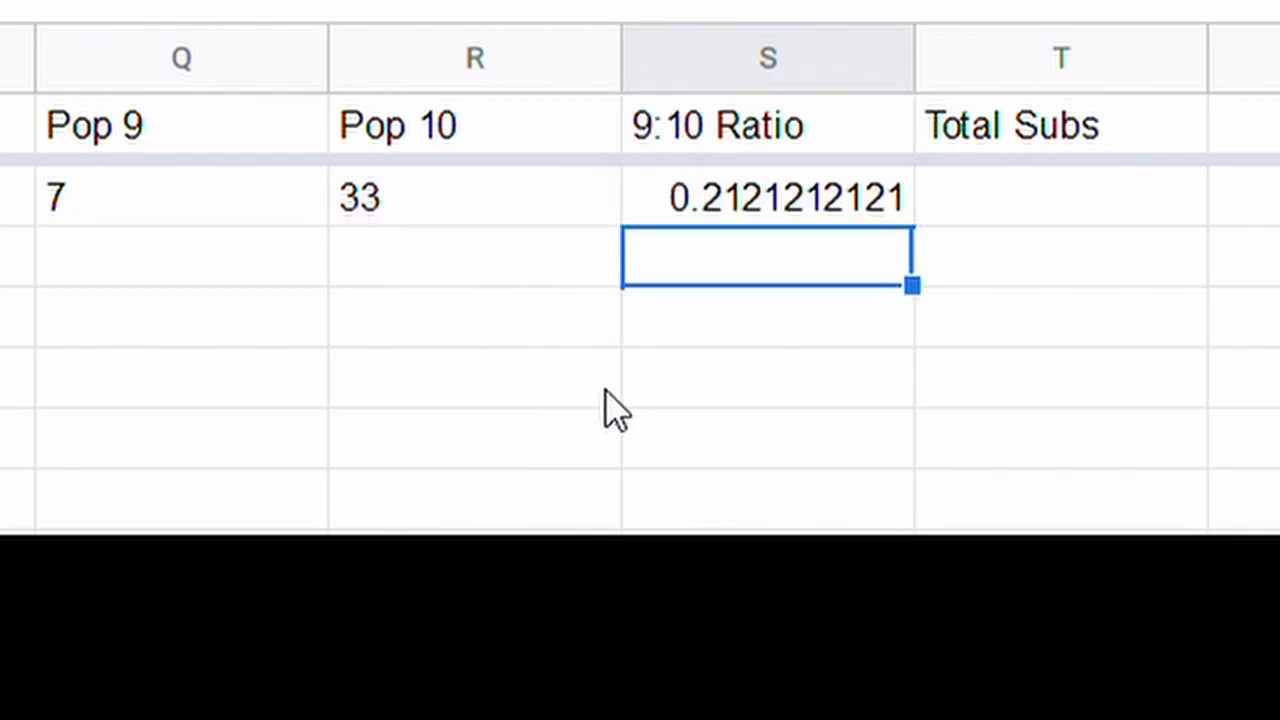
Step: Paste =SUM(SPLIT(TEXTJOIN(", ",TRUE,P2),", ")) into T2 so Total Subs shows 42
{"action": "left_click", "coordinate": [1025, 215]}
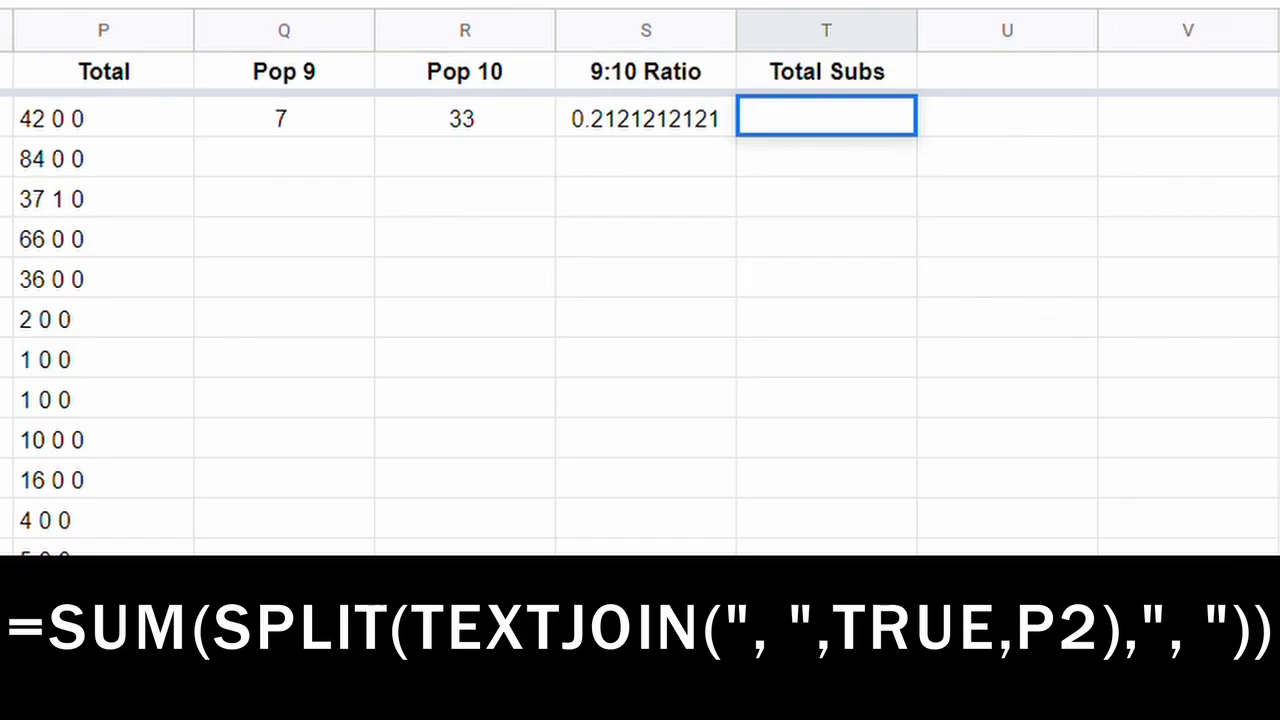
{"action": "type", "text": "=SUM(SPLIT(TEXTJOIN(\", \",TRUE,P2),\", \"))"}
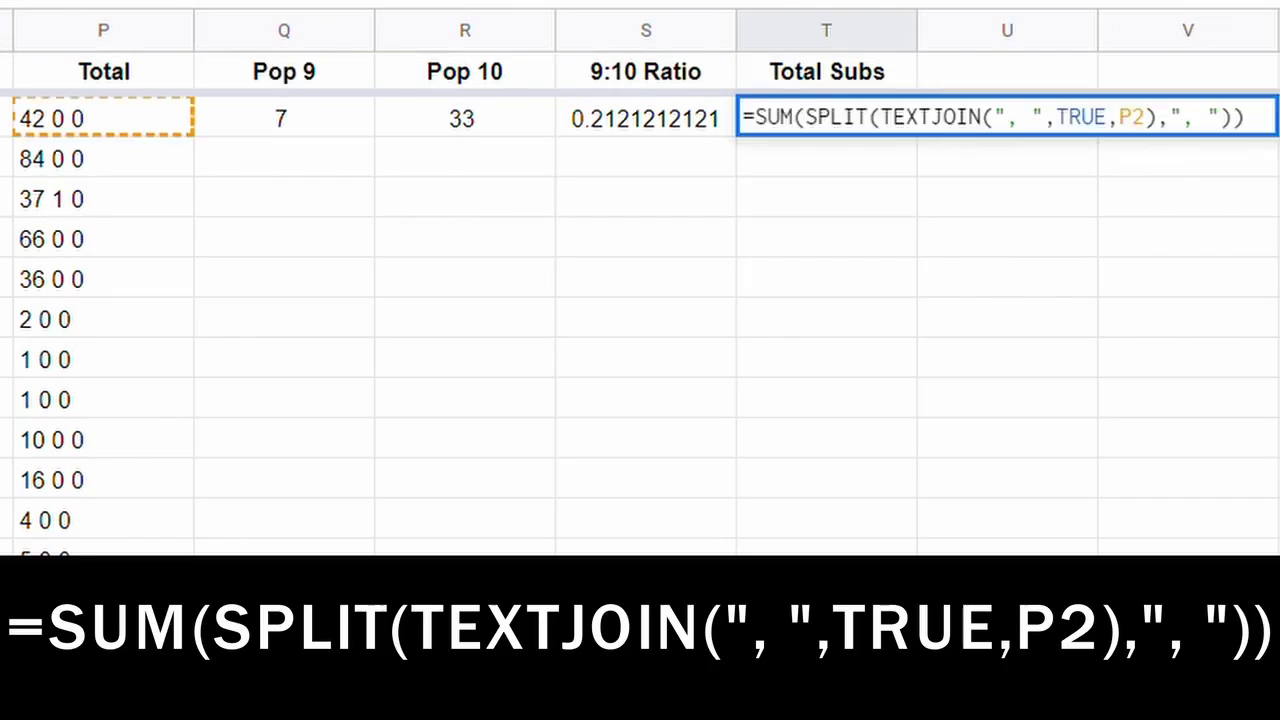
{"action": "key", "text": "Return"}
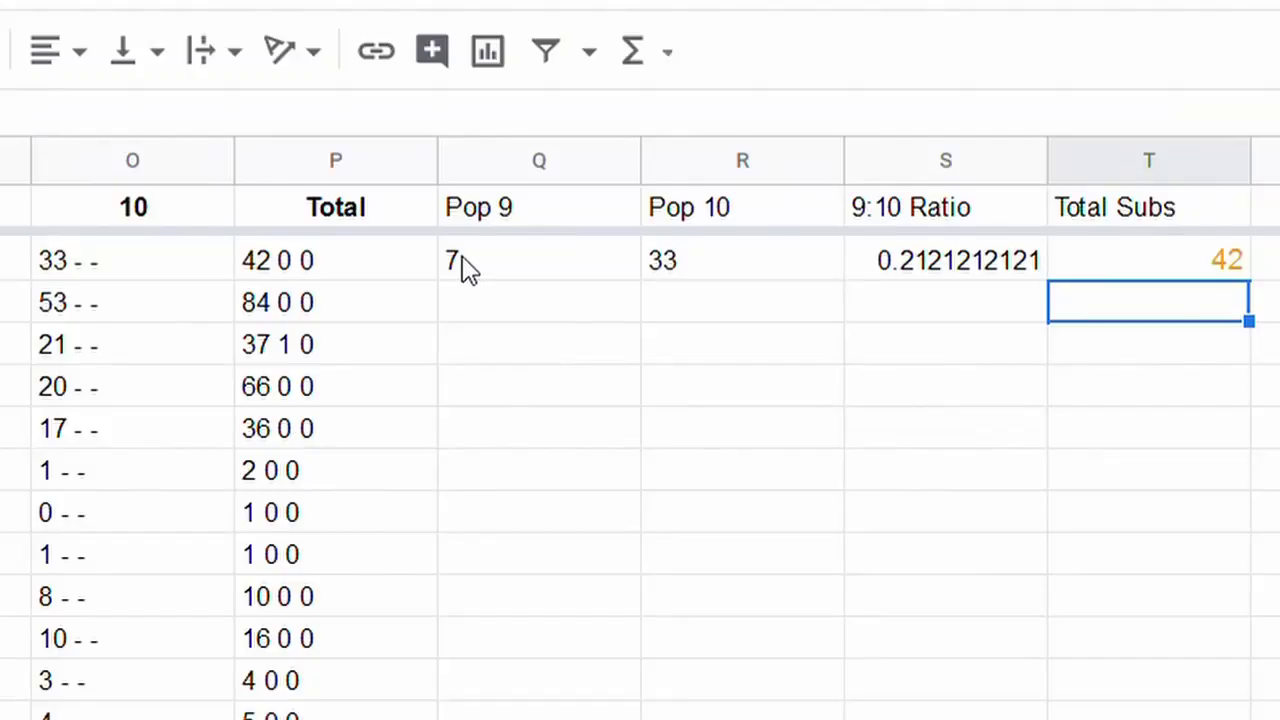
Step: Center-align the first row's Pop 9 through Total Subs values in Q2:T2
{"action": "left_click_drag", "start_coordinate": [745, 109], "coordinate": [1140, 113]}
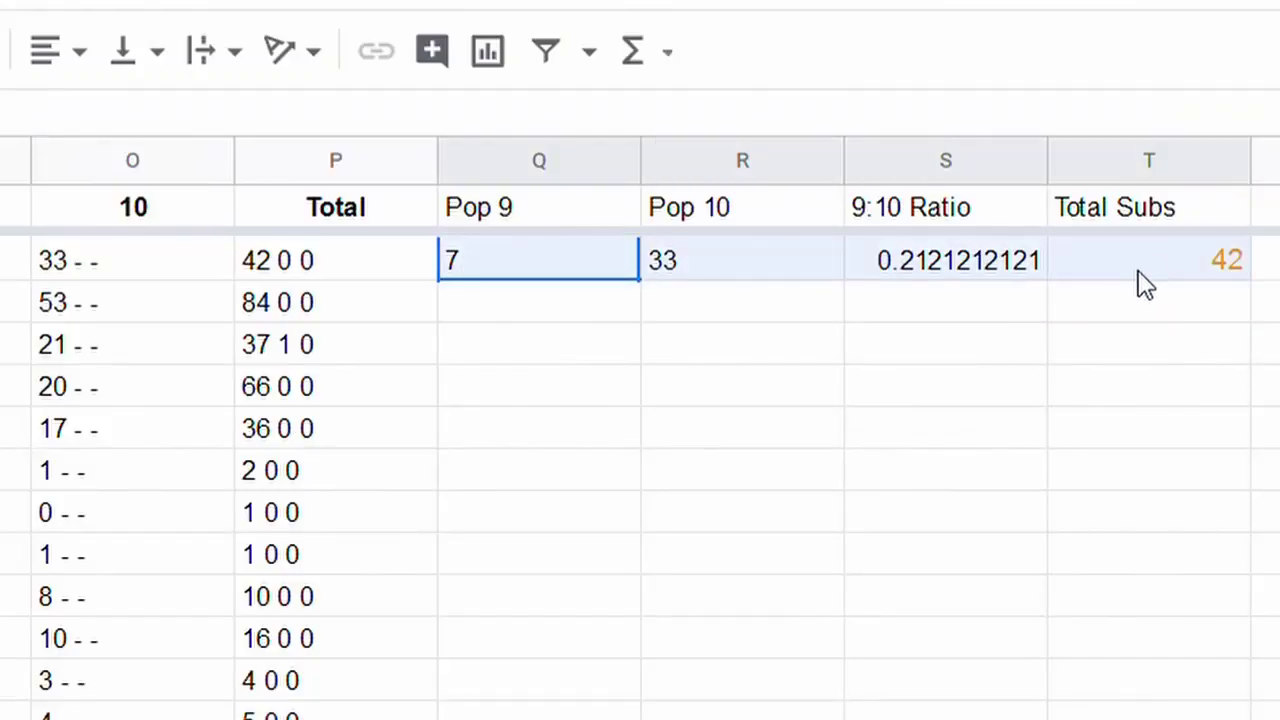
{"action": "left_click_drag", "start_coordinate": [1145, 285], "coordinate": [1157, 277]}
{"action": "left_click", "coordinate": [60, 51]}
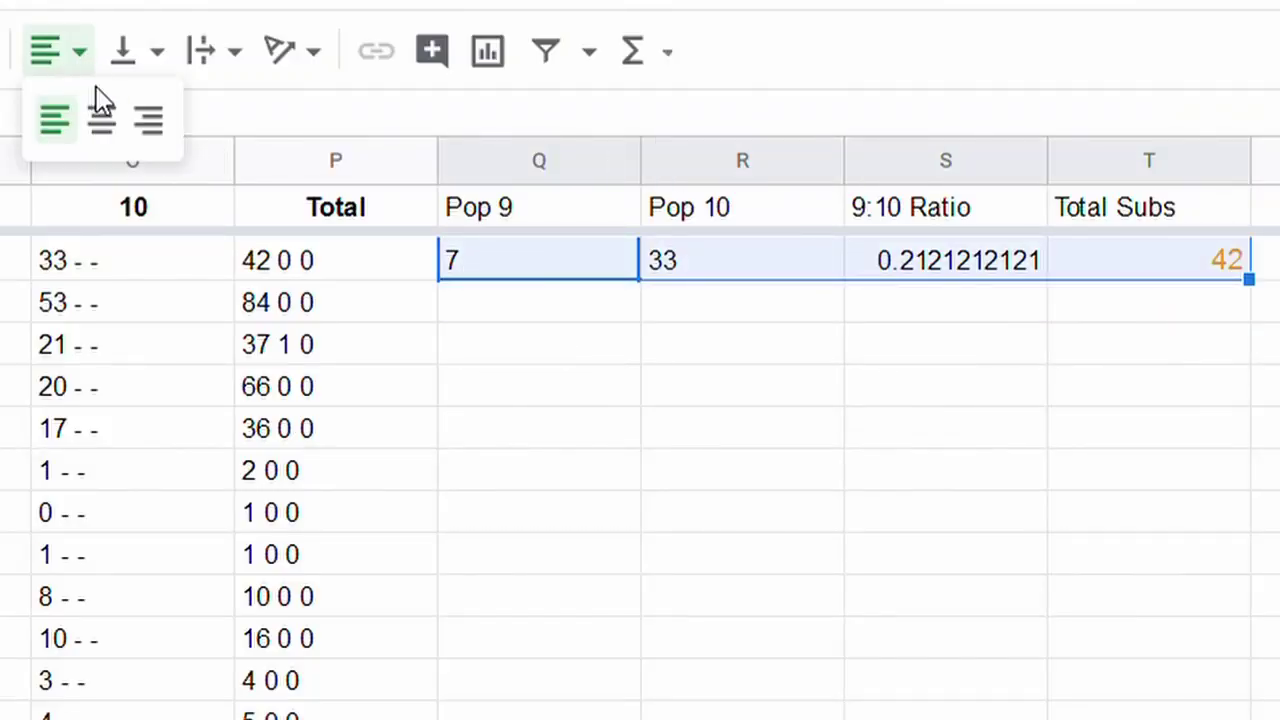
{"action": "left_click", "coordinate": [104, 120]}
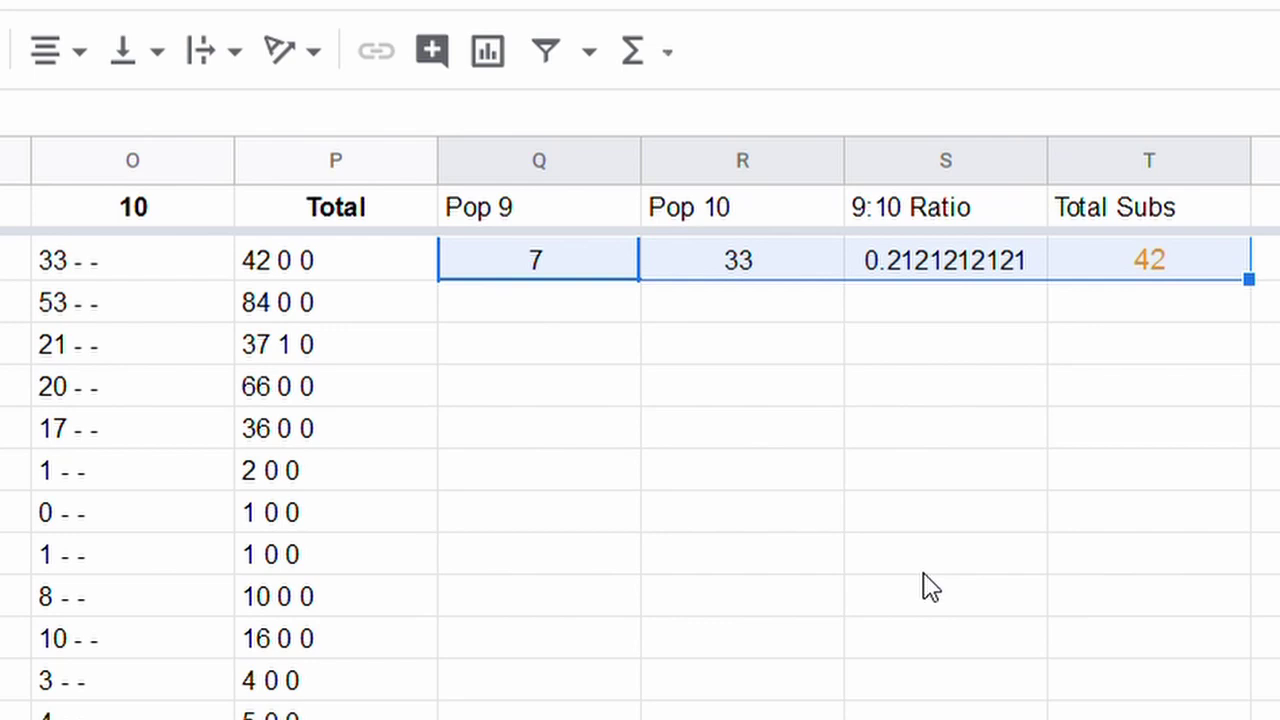
Step: Apply the Number format to S2 so the 9:10 ratio shows 0.21
{"action": "left_click", "coordinate": [907, 279]}
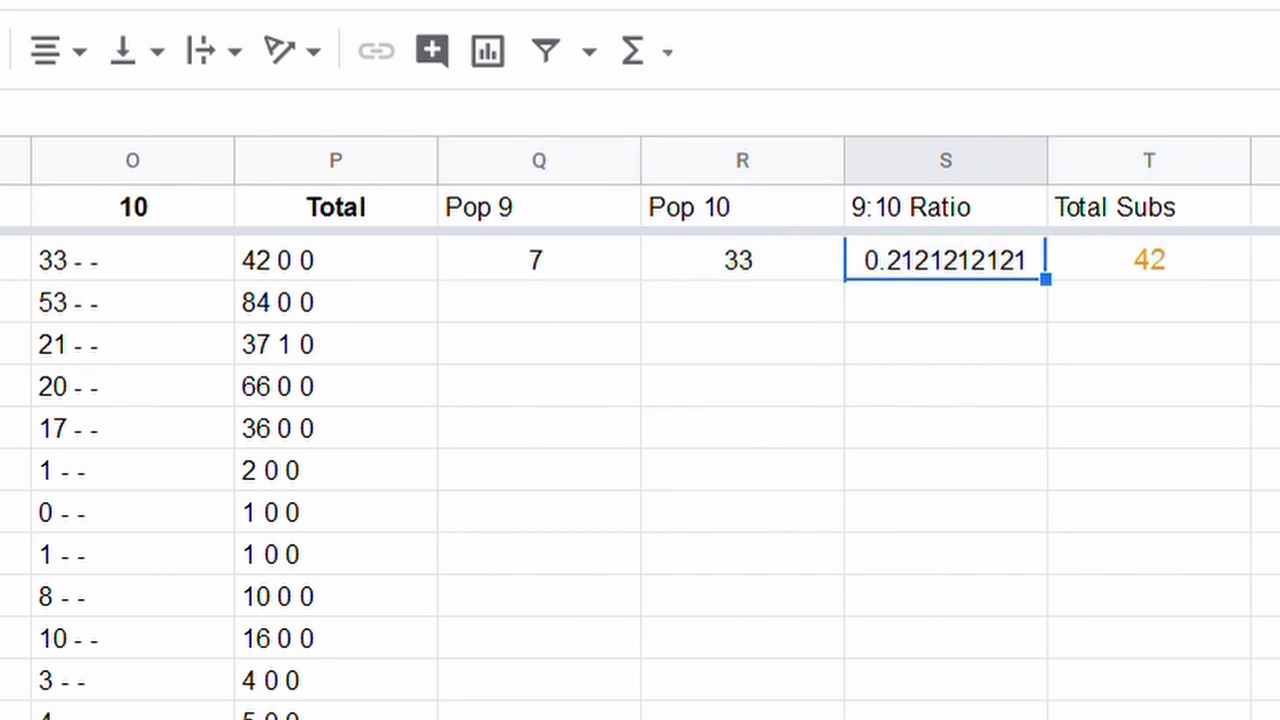
{"action": "left_click", "coordinate": [40, 27]}
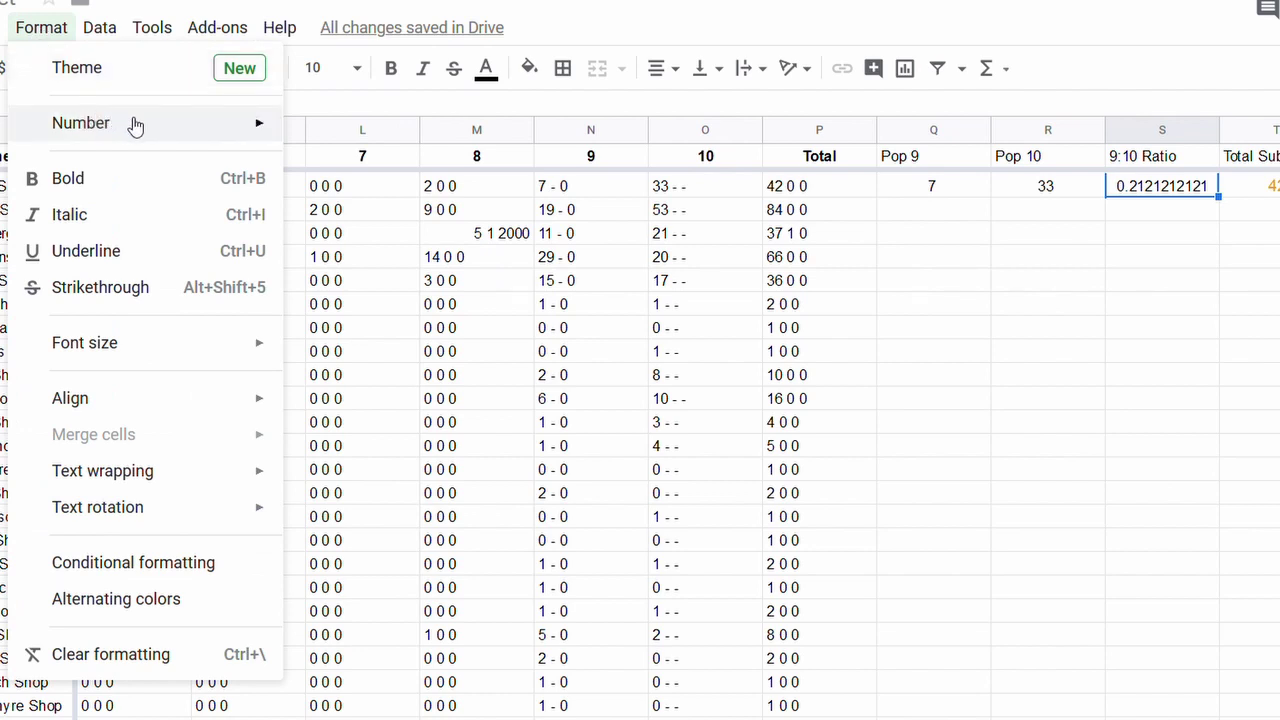
{"action": "mouse_move", "coordinate": [135, 123]}
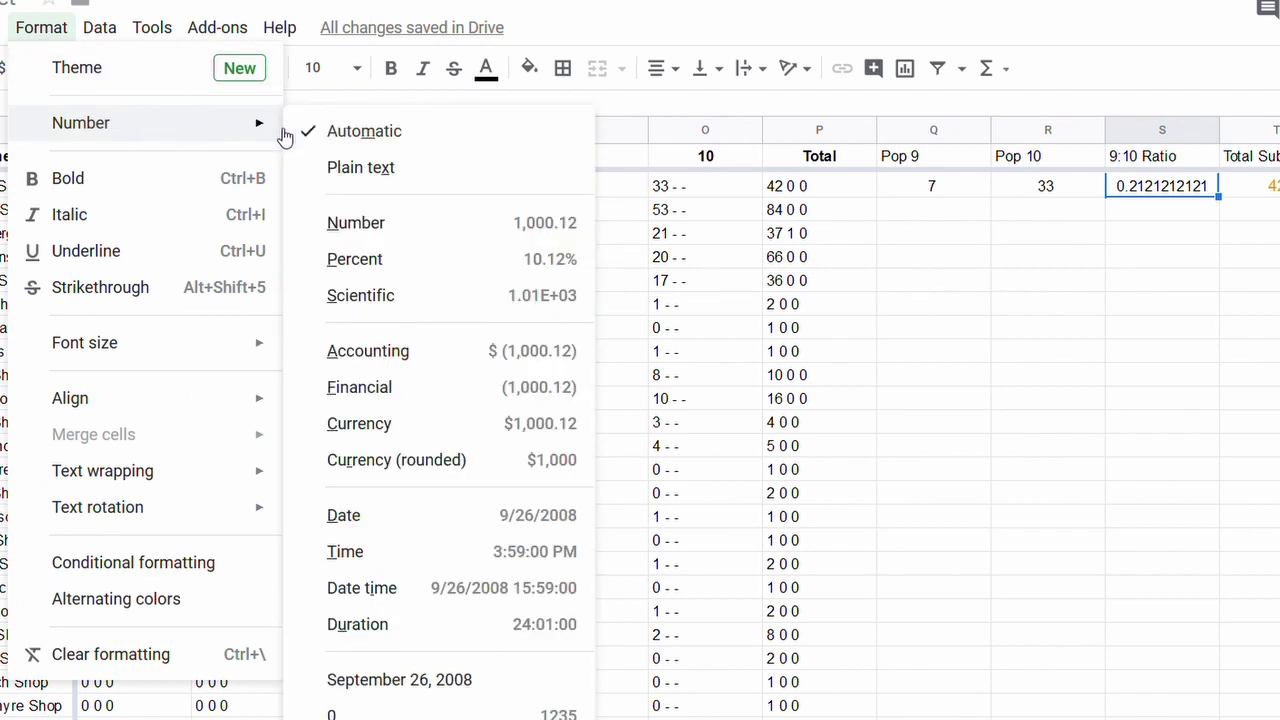
{"action": "left_click", "coordinate": [522, 234]}
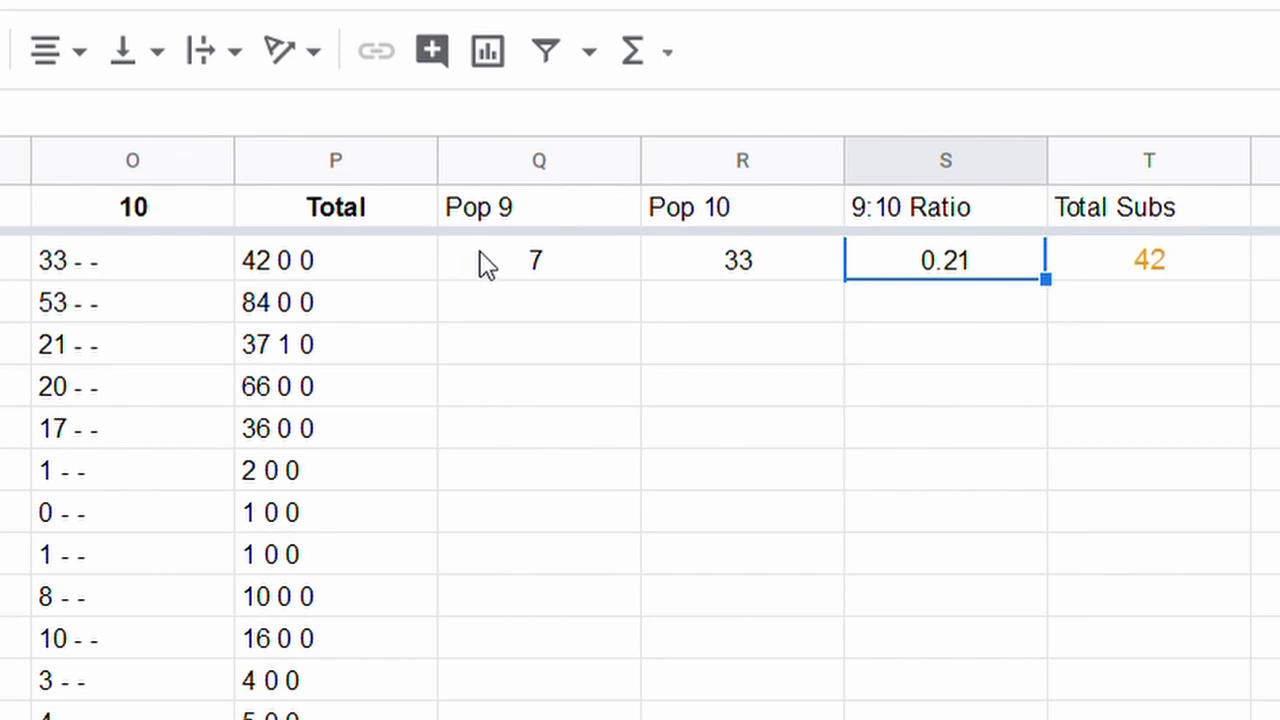
Step: Fill the Q2:T2 formulas down to the last card row, giving e.g. 19, 53, 0.36, 84 for card 2
{"action": "left_click_drag", "start_coordinate": [480, 256], "coordinate": [1148, 275]}
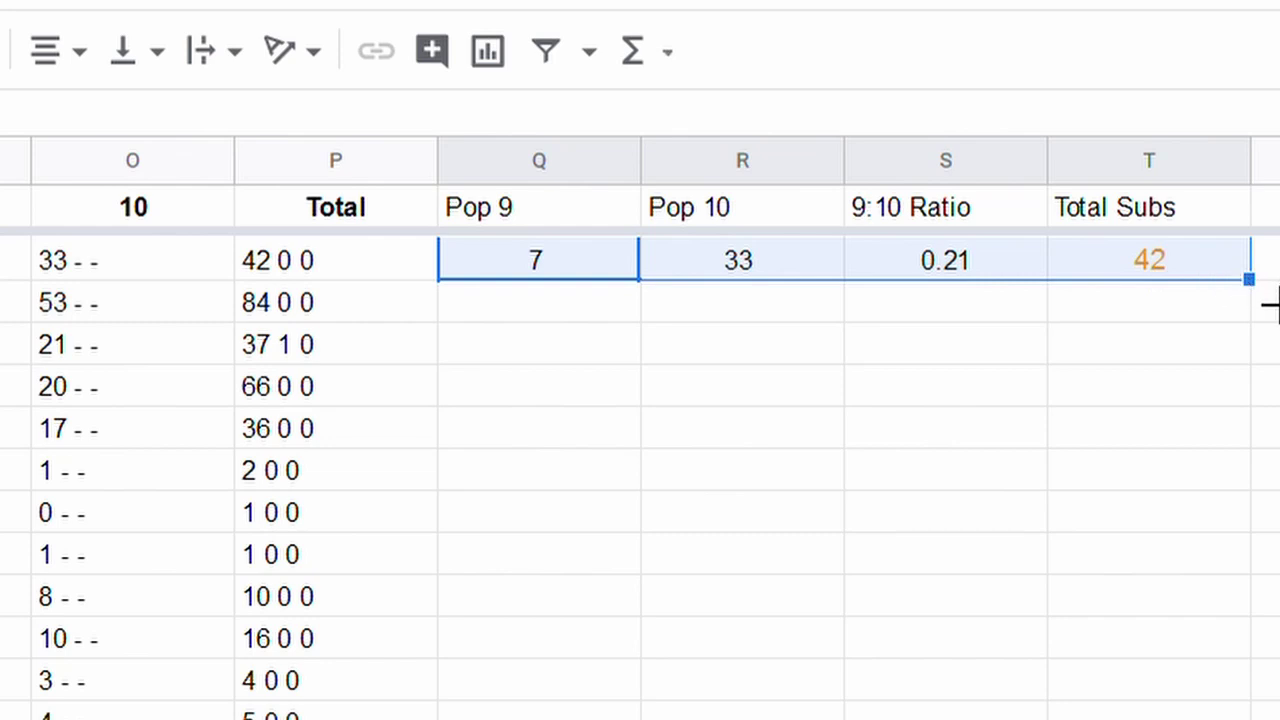
{"action": "left_click_drag", "start_coordinate": [1270, 306], "coordinate": [1260, 486]}
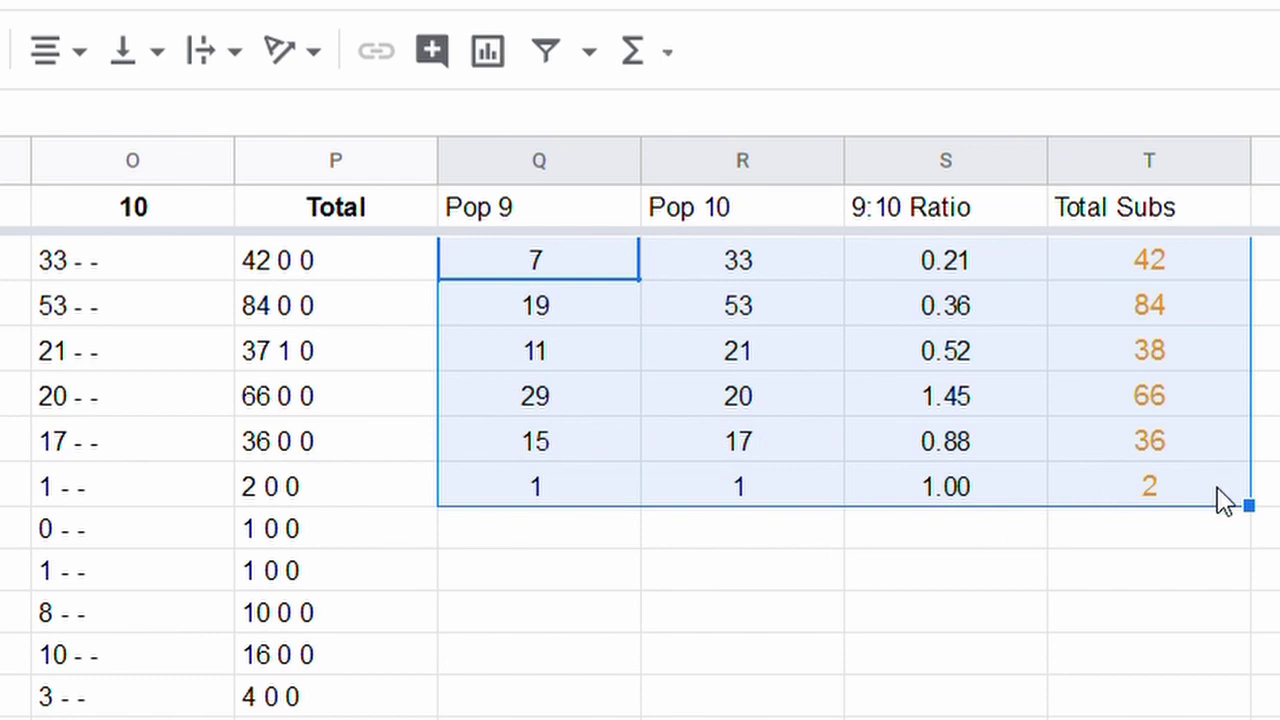
{"action": "left_click_drag", "start_coordinate": [1249, 506], "coordinate": [1266, 227]}
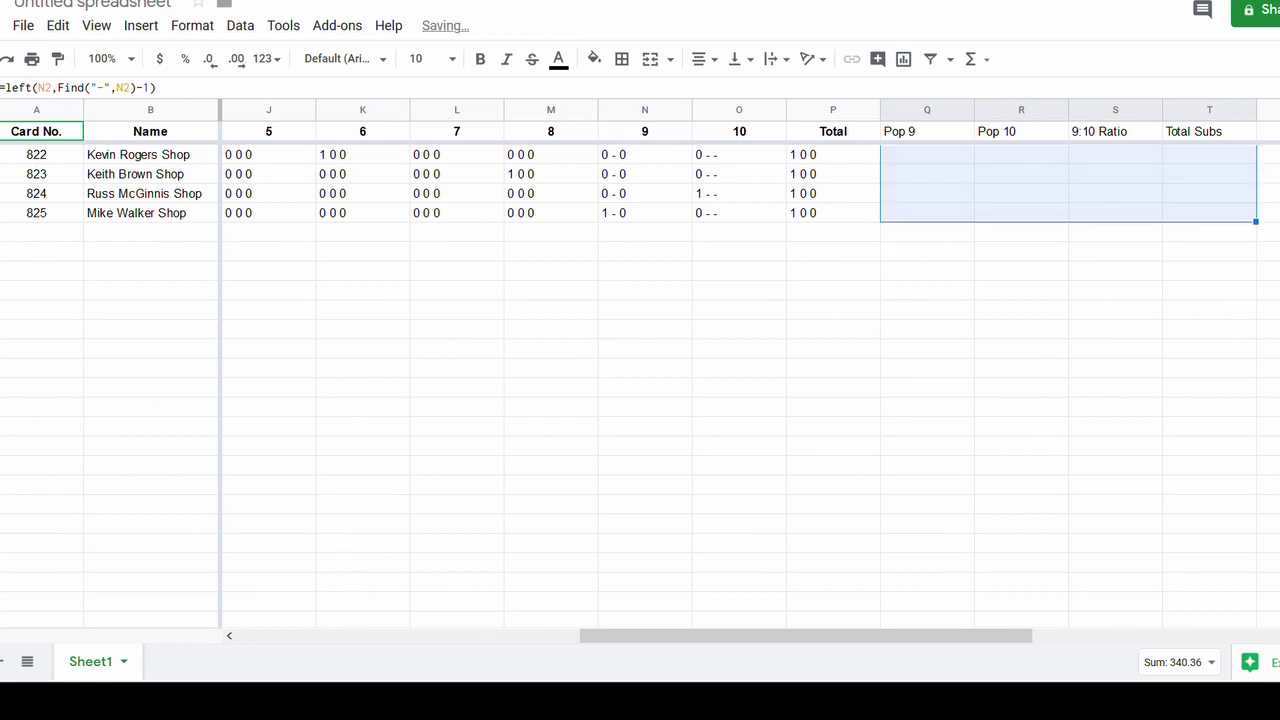
Step: Review the filled formula columns, including #DIV/0! rows, and inspect the odd 1 1 2000 total
{"action": "scroll", "coordinate": [640, 400], "scroll_direction": "up", "scroll_amount": 15}
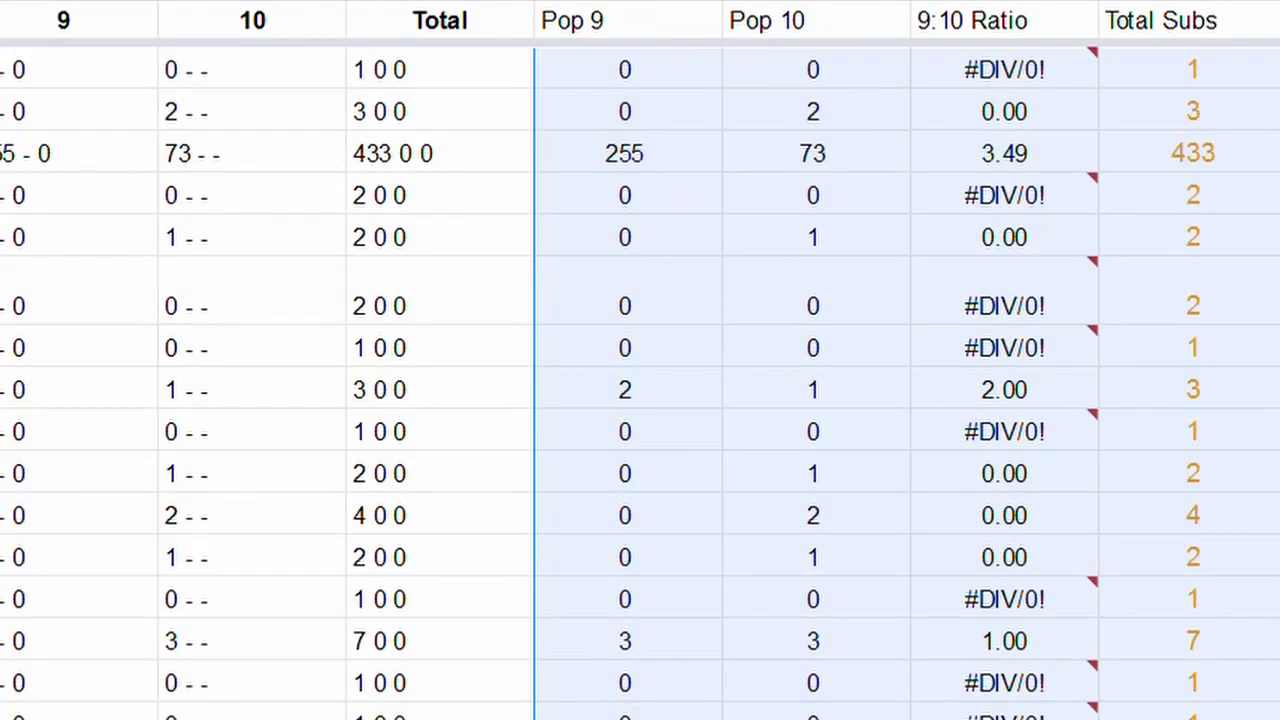
{"action": "scroll", "coordinate": [640, 400], "scroll_direction": "up", "scroll_amount": 20}
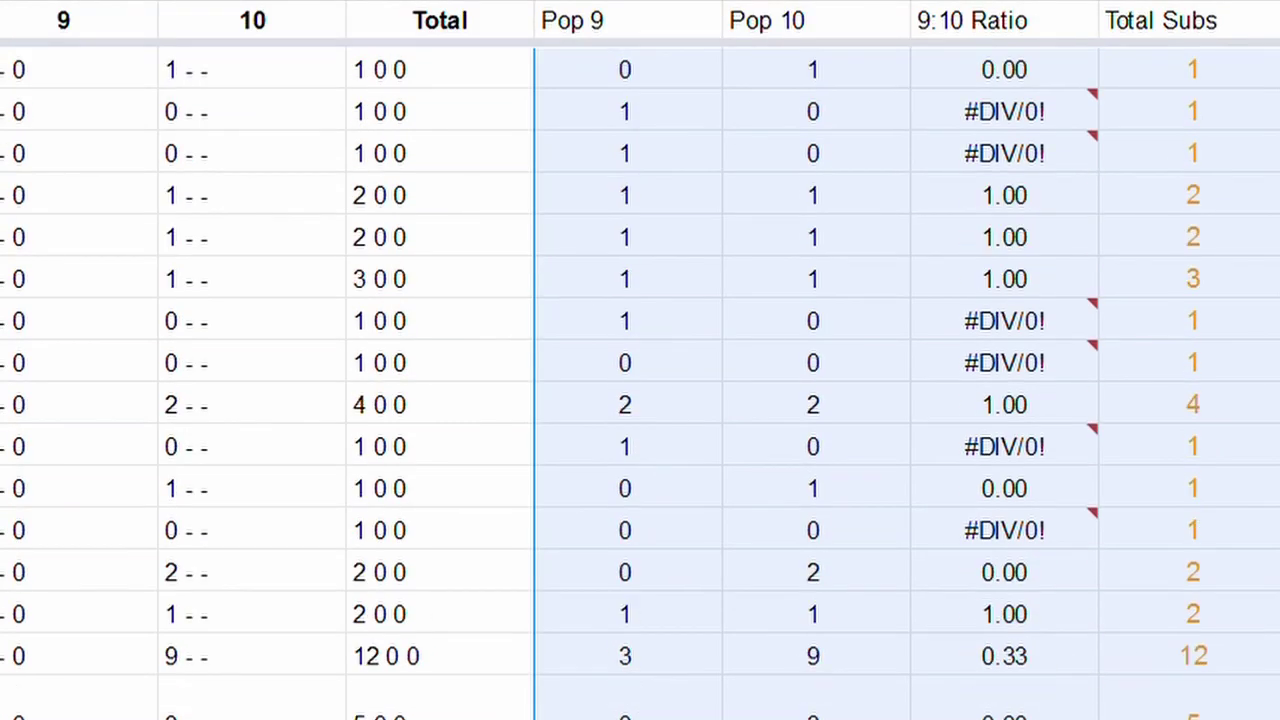
{"action": "scroll", "coordinate": [640, 400], "scroll_direction": "up", "scroll_amount": 10}
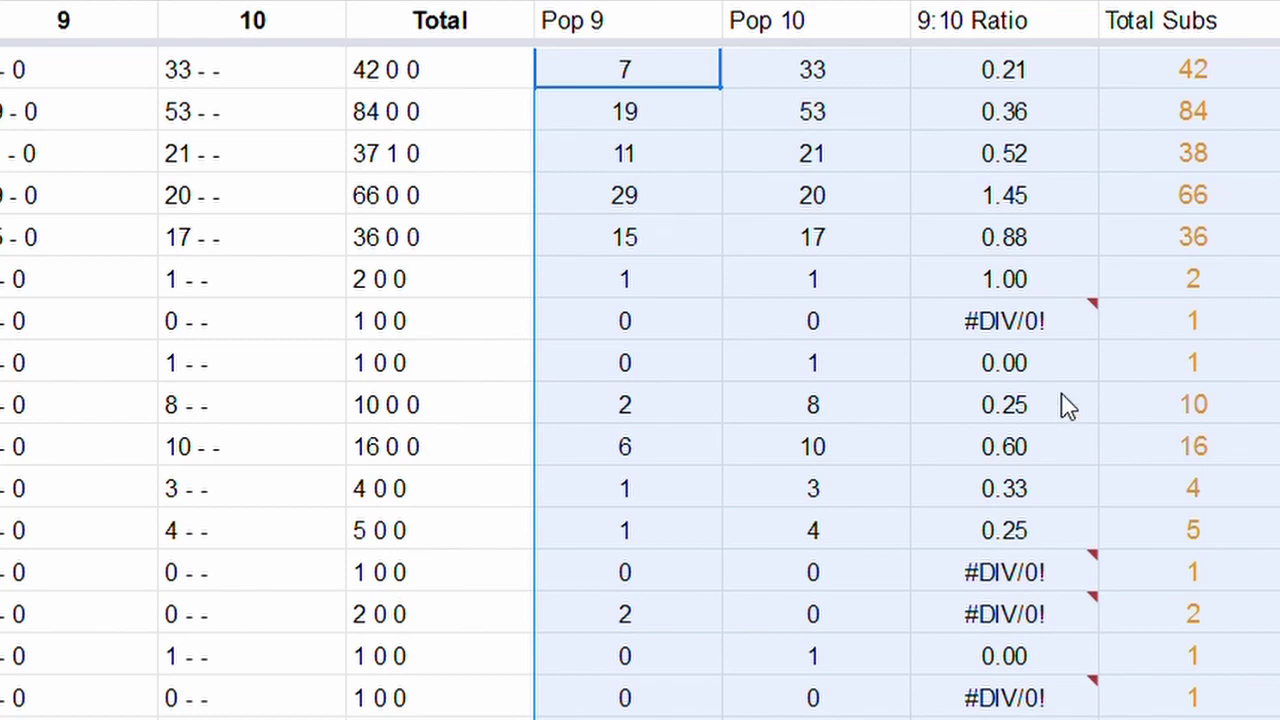
{"action": "scroll", "coordinate": [905, 575], "scroll_direction": "down", "scroll_amount": 1}
{"action": "scroll", "coordinate": [915, 574], "scroll_direction": "down", "scroll_amount": 1}
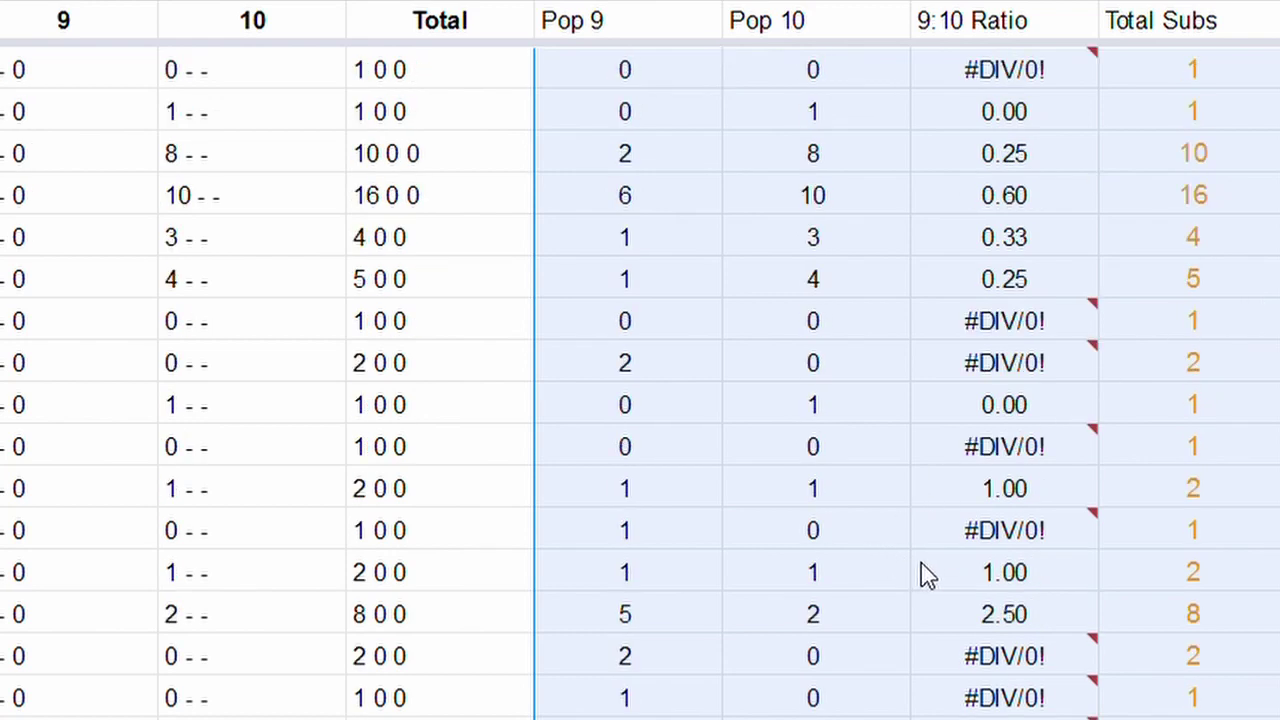
{"action": "scroll", "coordinate": [875, 600], "scroll_direction": "up", "scroll_amount": 2}
{"action": "scroll", "coordinate": [905, 573], "scroll_direction": "down", "scroll_amount": 2}
{"action": "mouse_move", "coordinate": [1020, 690]}
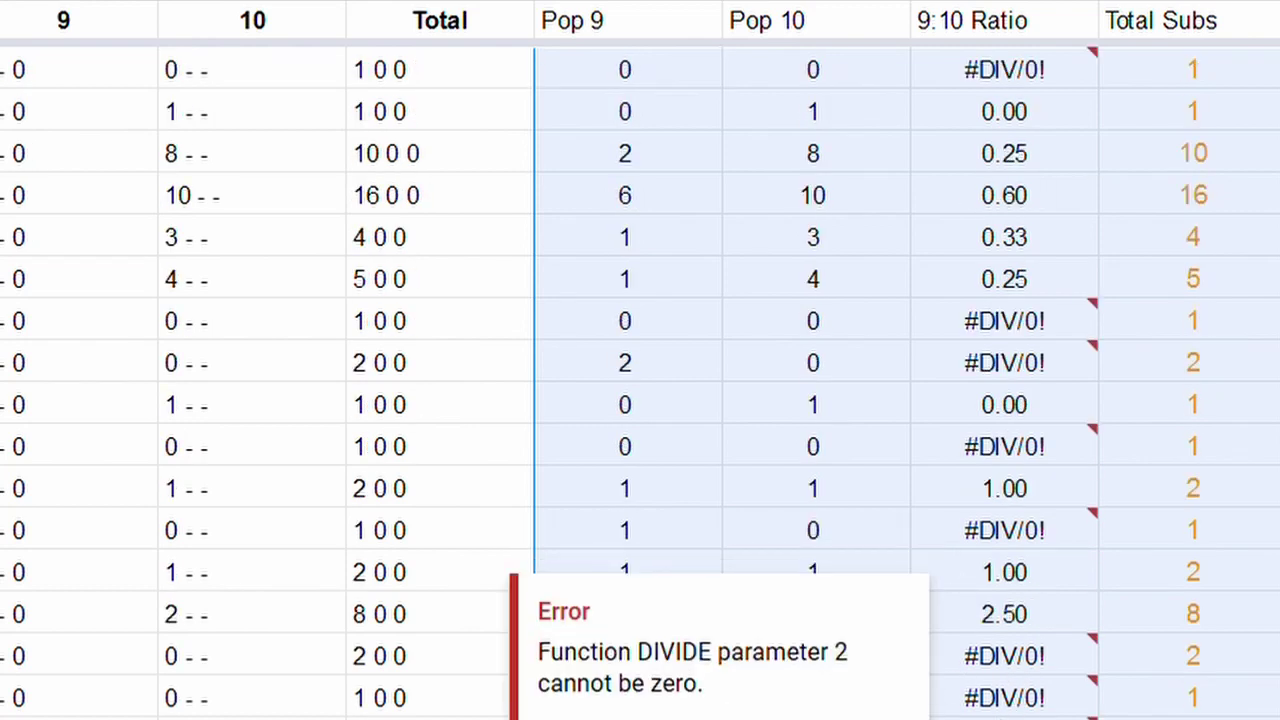
{"action": "scroll", "coordinate": [640, 380], "scroll_direction": "down", "scroll_amount": 5}
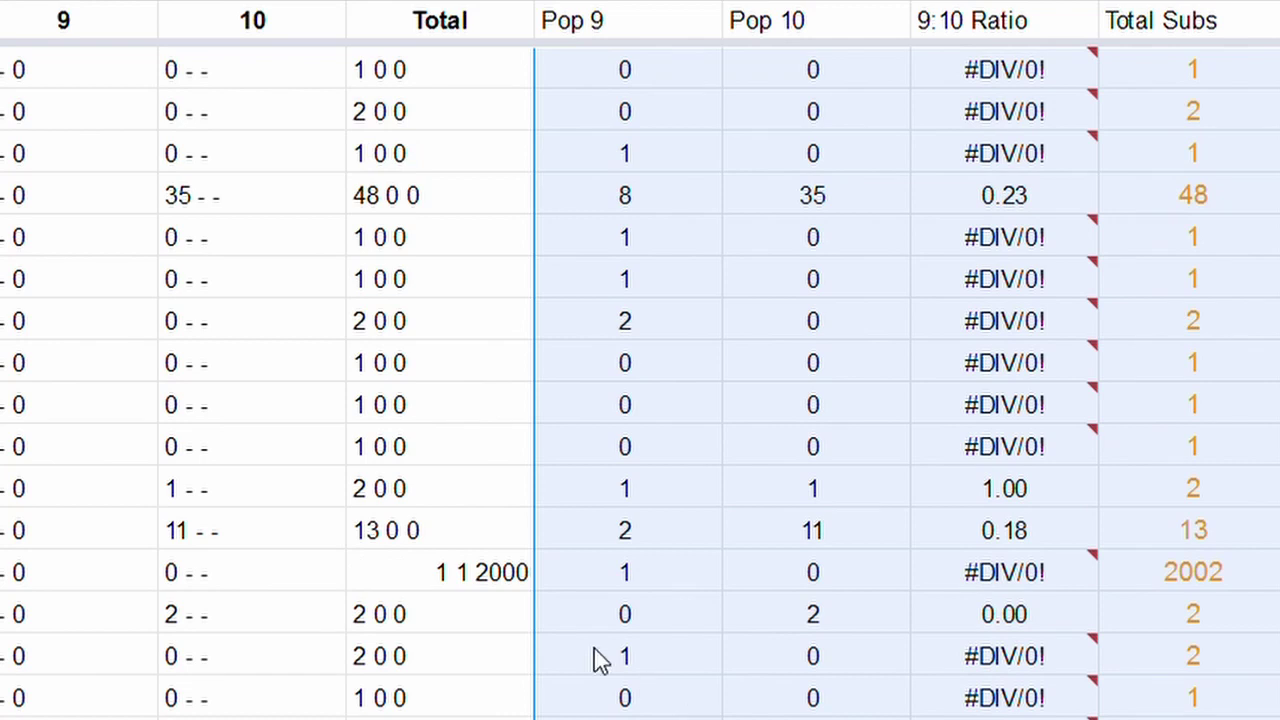
{"action": "left_click", "coordinate": [432, 580]}
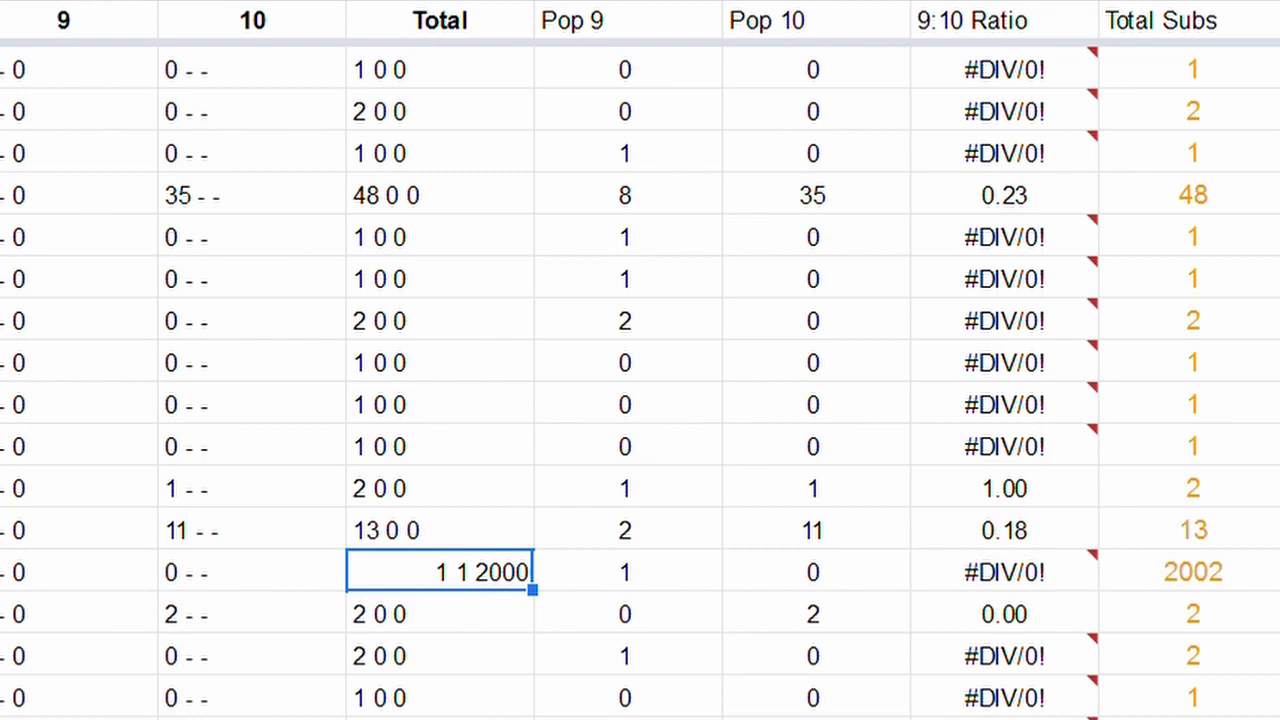
Step: Select the whole Total column P and bring up its number format choices
{"action": "left_click", "coordinate": [805, 138]}
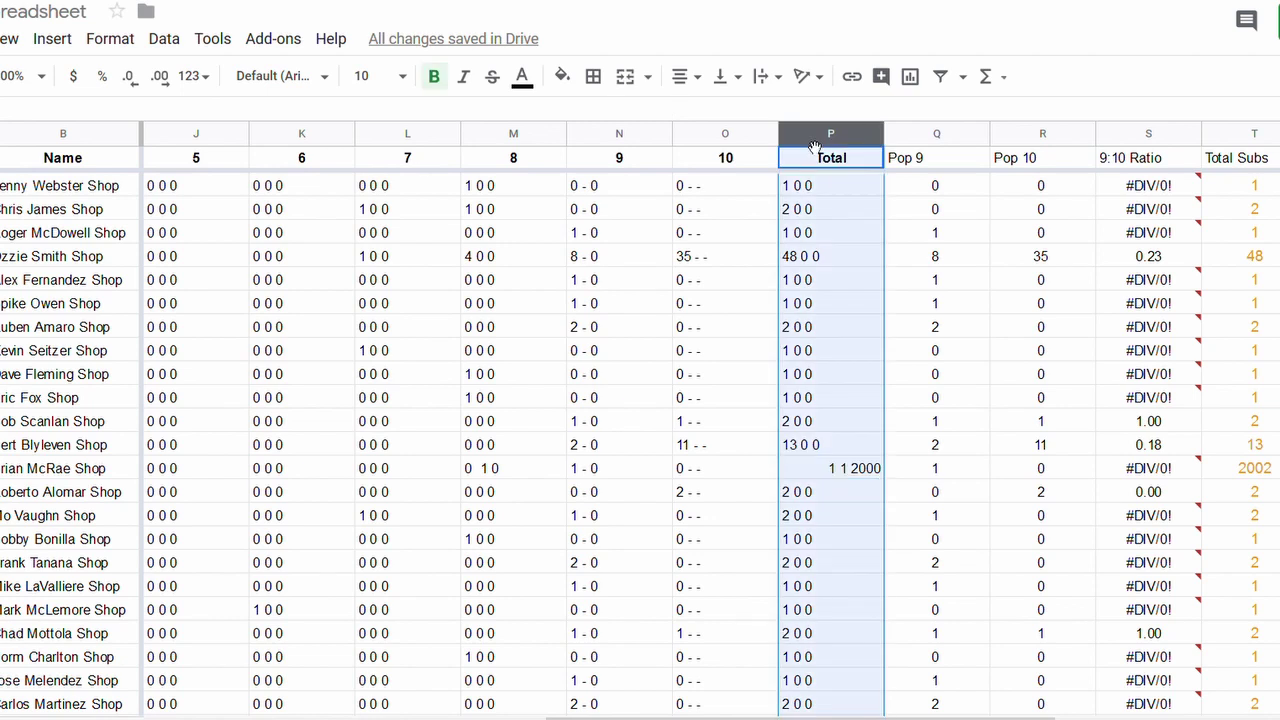
{"action": "left_click", "coordinate": [110, 38]}
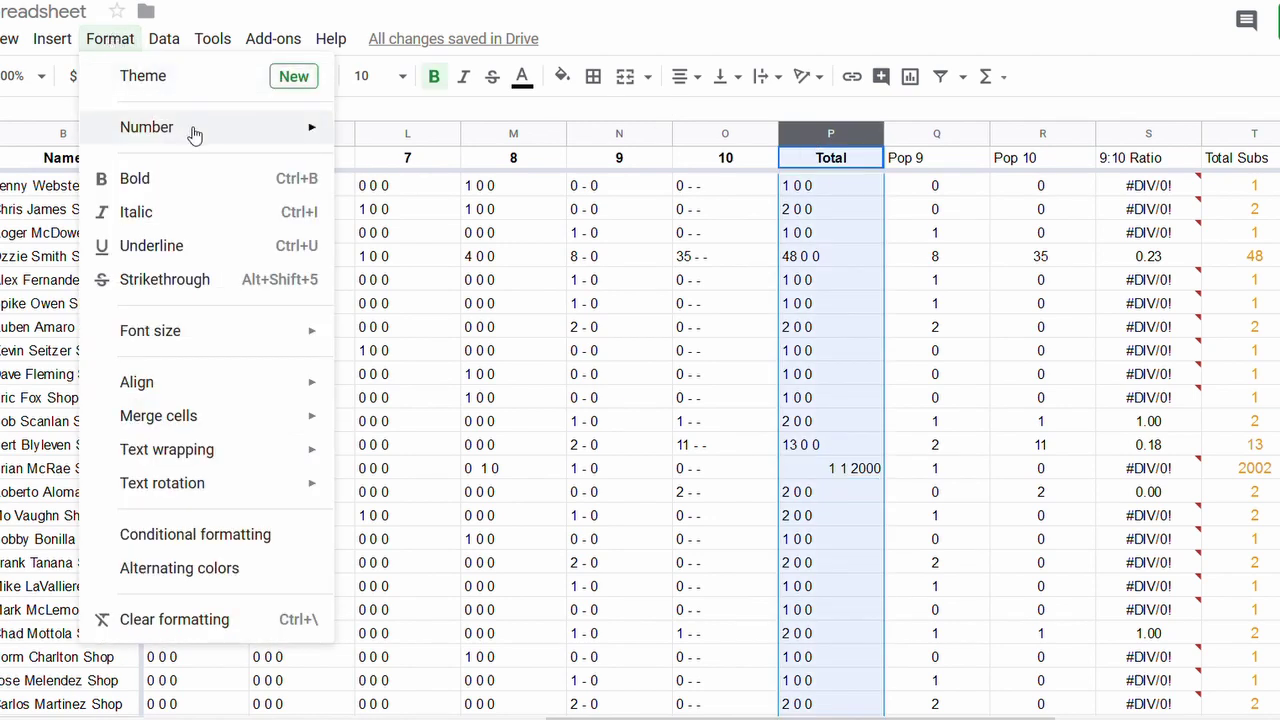
{"action": "mouse_move", "coordinate": [194, 135]}
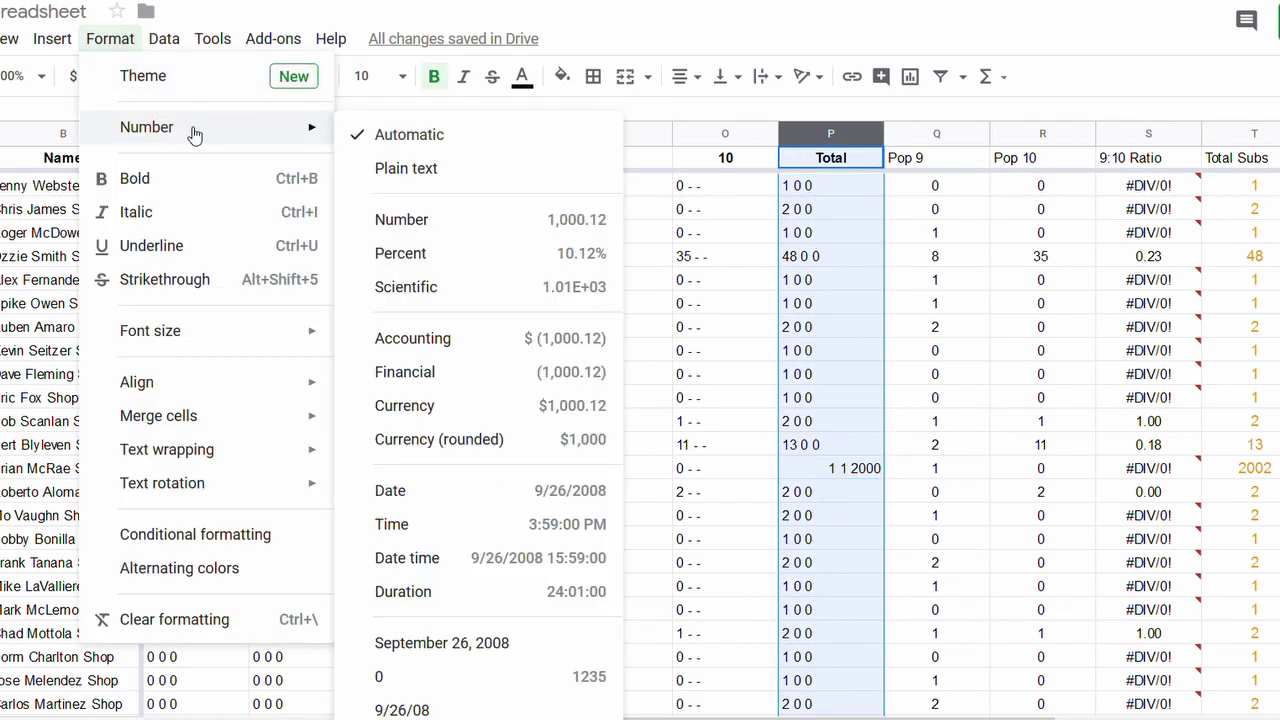
Step: Format the Total column as plain text and correct the 1 1 2000 total to 1 1 0
{"action": "left_click", "coordinate": [448, 169]}
{"action": "left_click", "coordinate": [822, 467]}
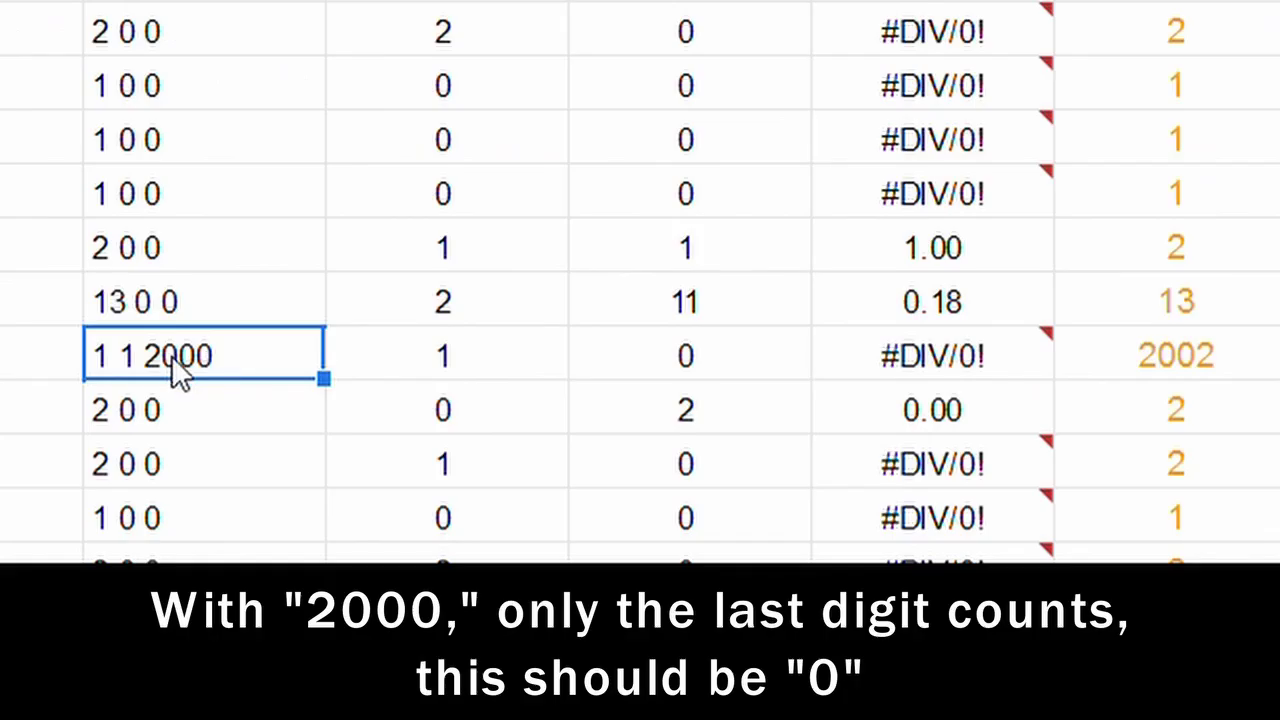
{"action": "type", "text": "1 1"}
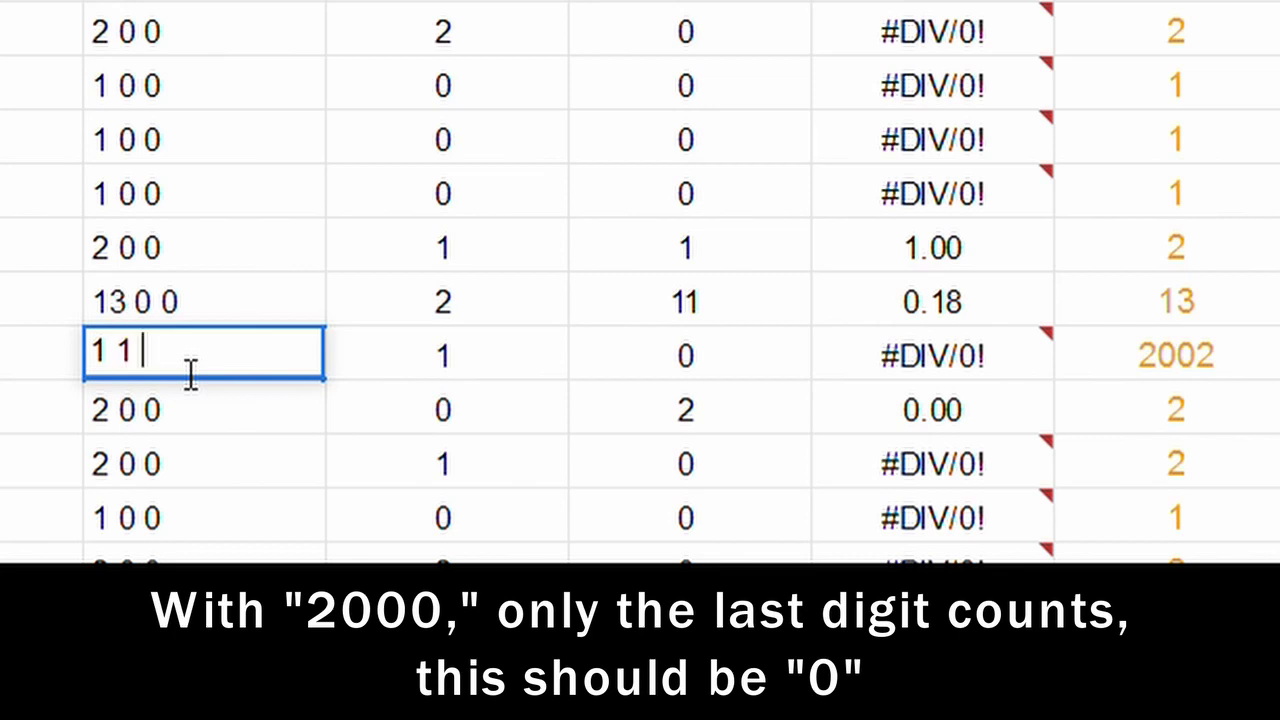
{"action": "type", "text": "0"}
{"action": "key", "text": "Return"}
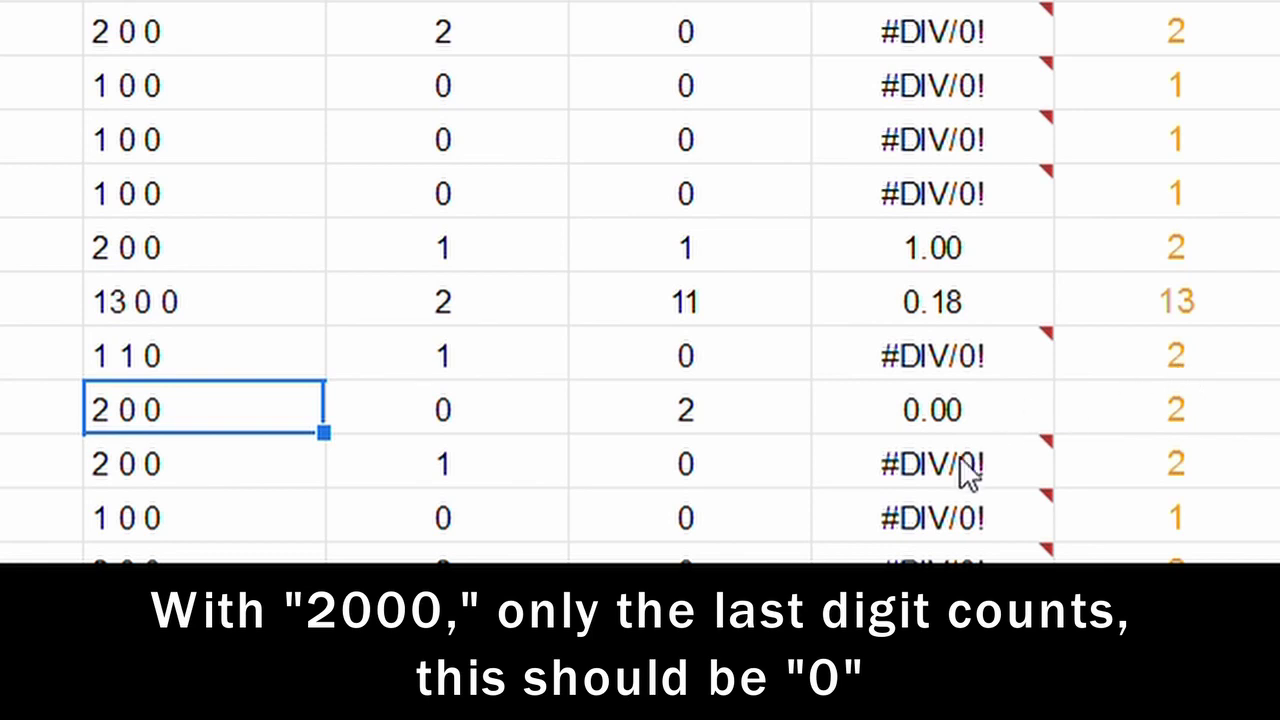
Step: Correct the 2 1 2000 total to 2 1 0 so its Total Subs reads 3
{"action": "mouse_move", "coordinate": [923, 518]}
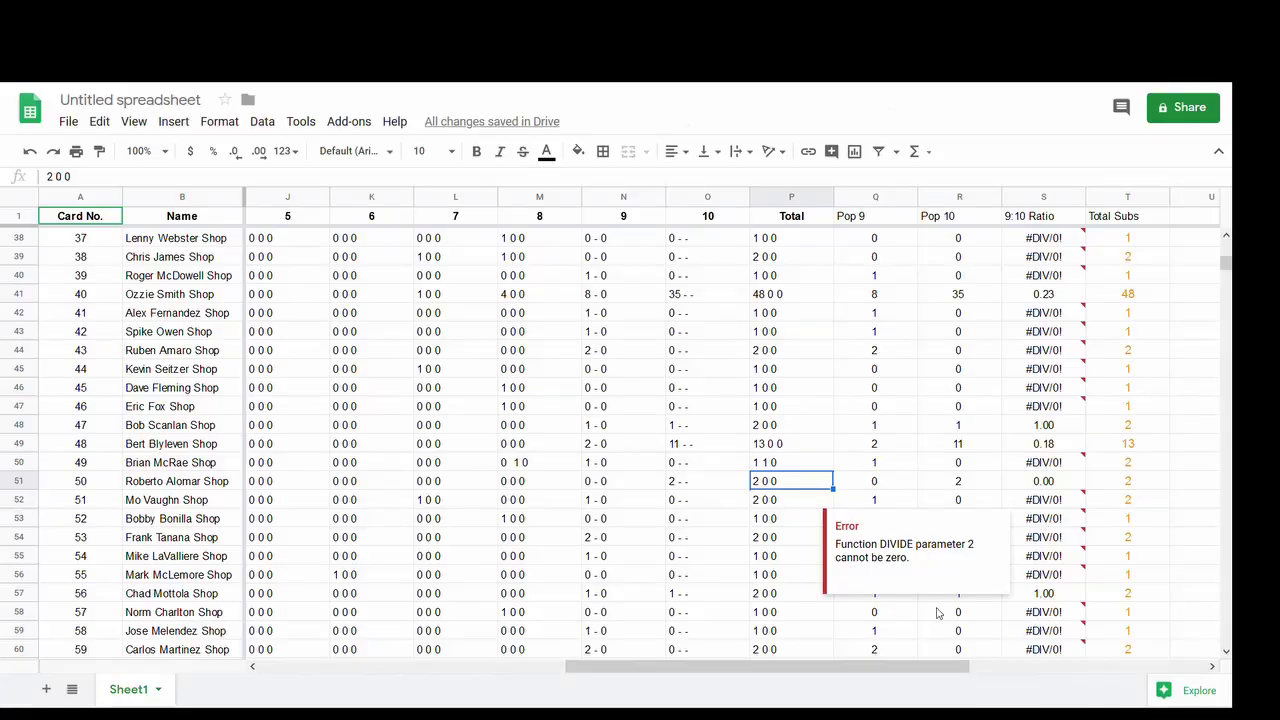
{"action": "left_click_drag", "start_coordinate": [1226, 268], "coordinate": [1222, 514]}
{"action": "left_click", "coordinate": [790, 356]}
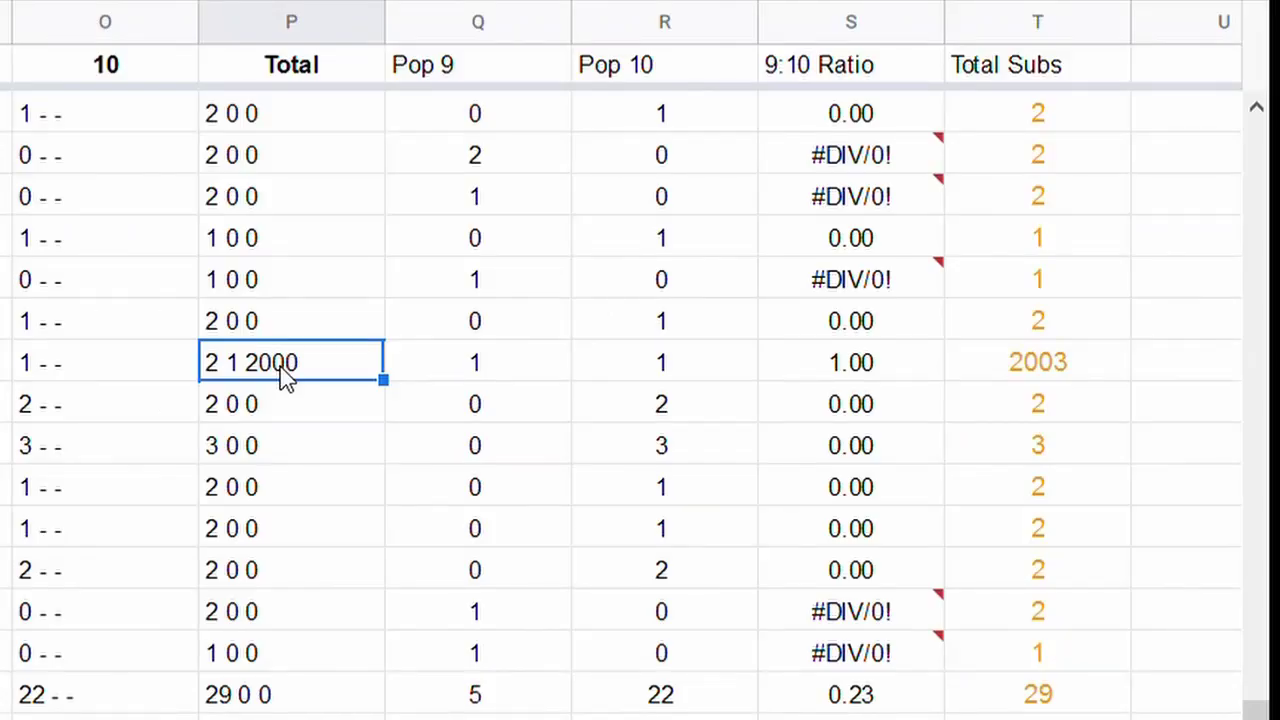
{"action": "type", "text": "2 1 0"}
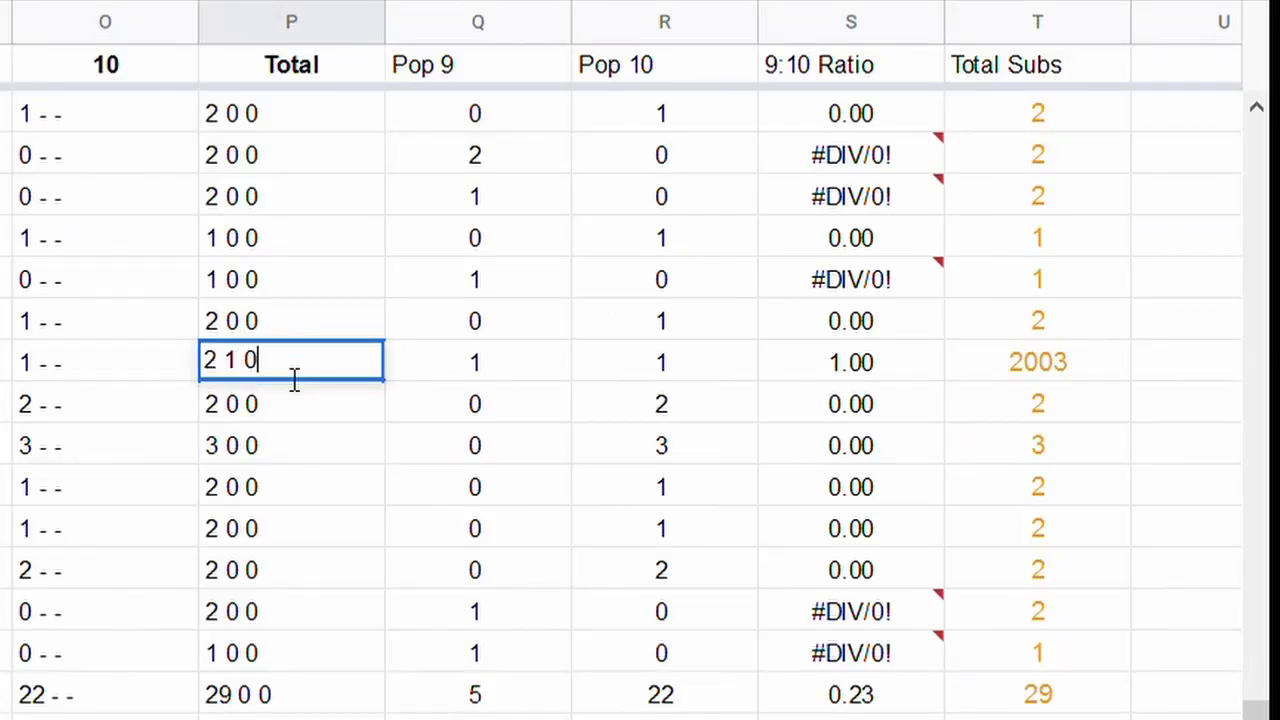
{"action": "key", "text": "Return"}
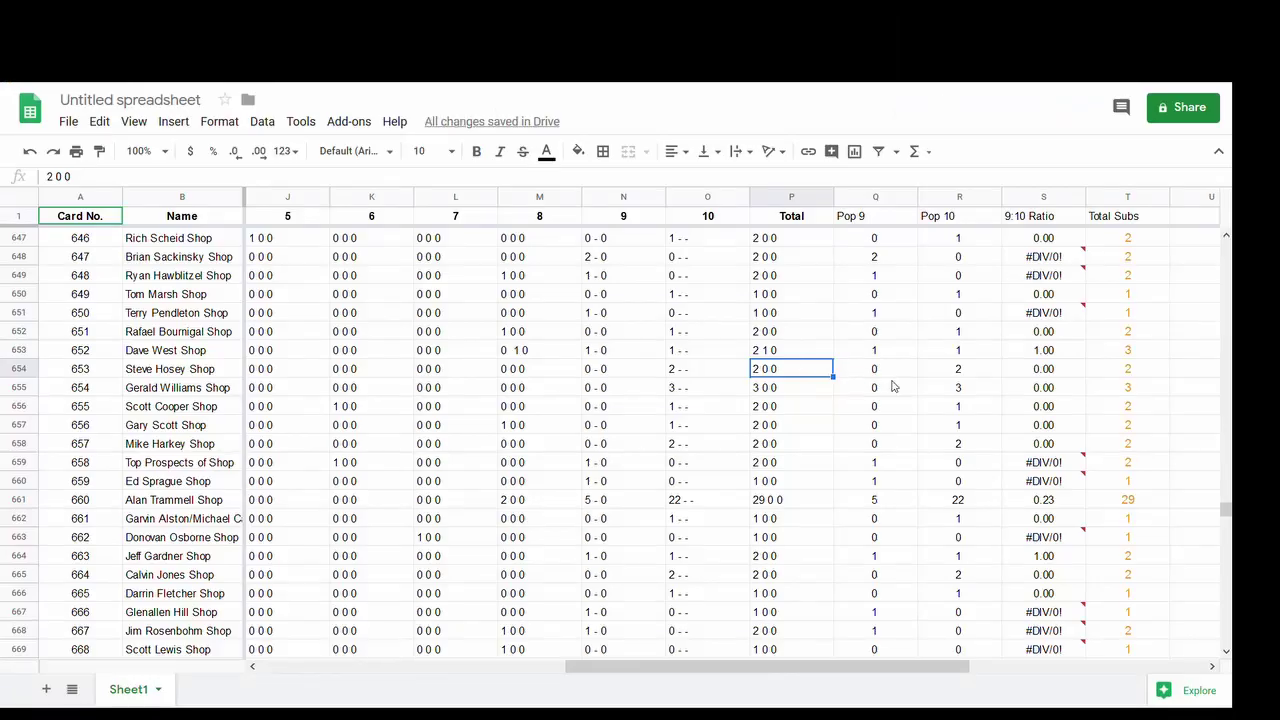
Step: Change the 5,403 60 15 total to 5403 60 15 so Total Subs becomes 5478
{"action": "left_click_drag", "start_coordinate": [1226, 511], "coordinate": [1225, 281]}
{"action": "scroll", "coordinate": [787, 525], "scroll_direction": "down", "scroll_amount": 2}
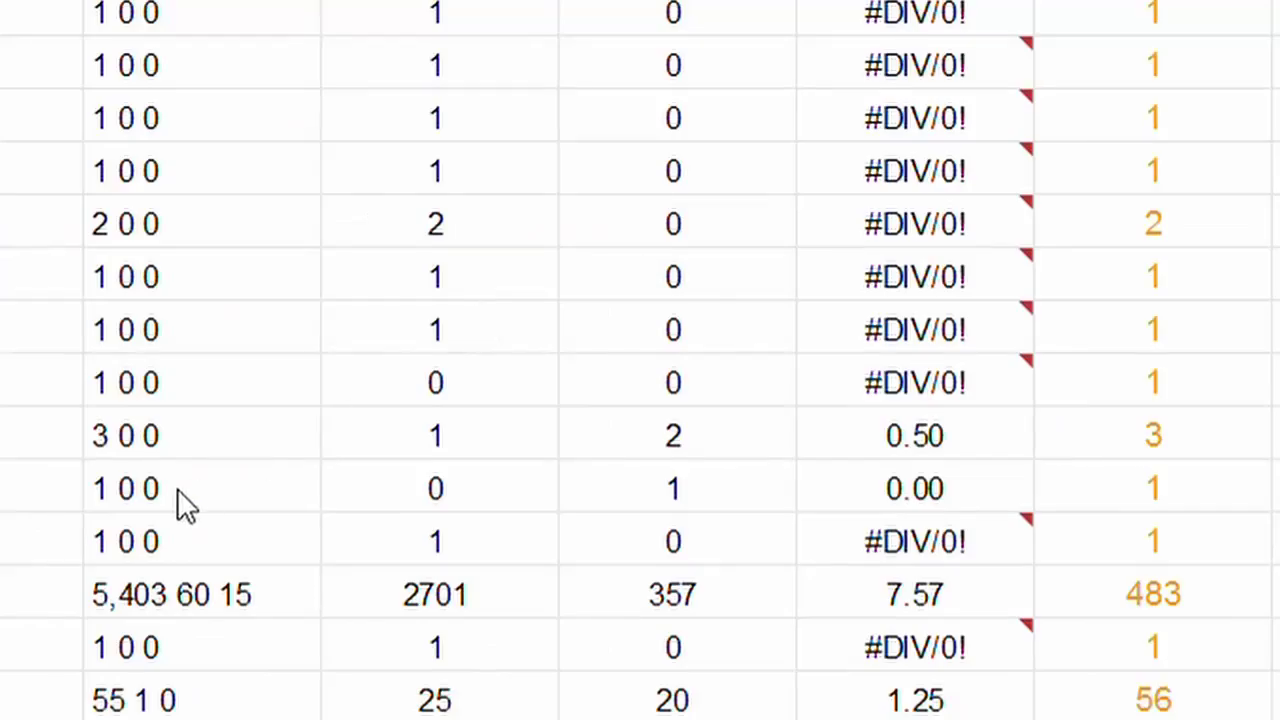
{"action": "scroll", "coordinate": [177, 488], "scroll_direction": "down", "scroll_amount": 2}
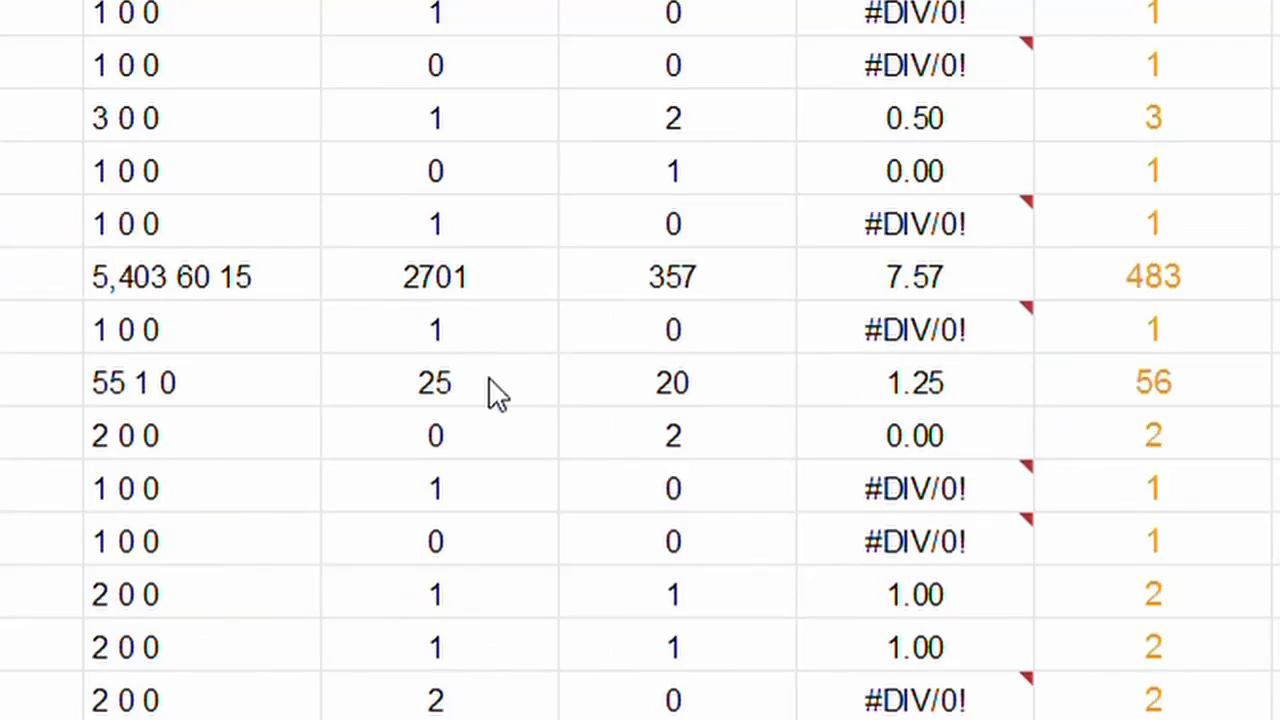
{"action": "left_click", "coordinate": [90, 281]}
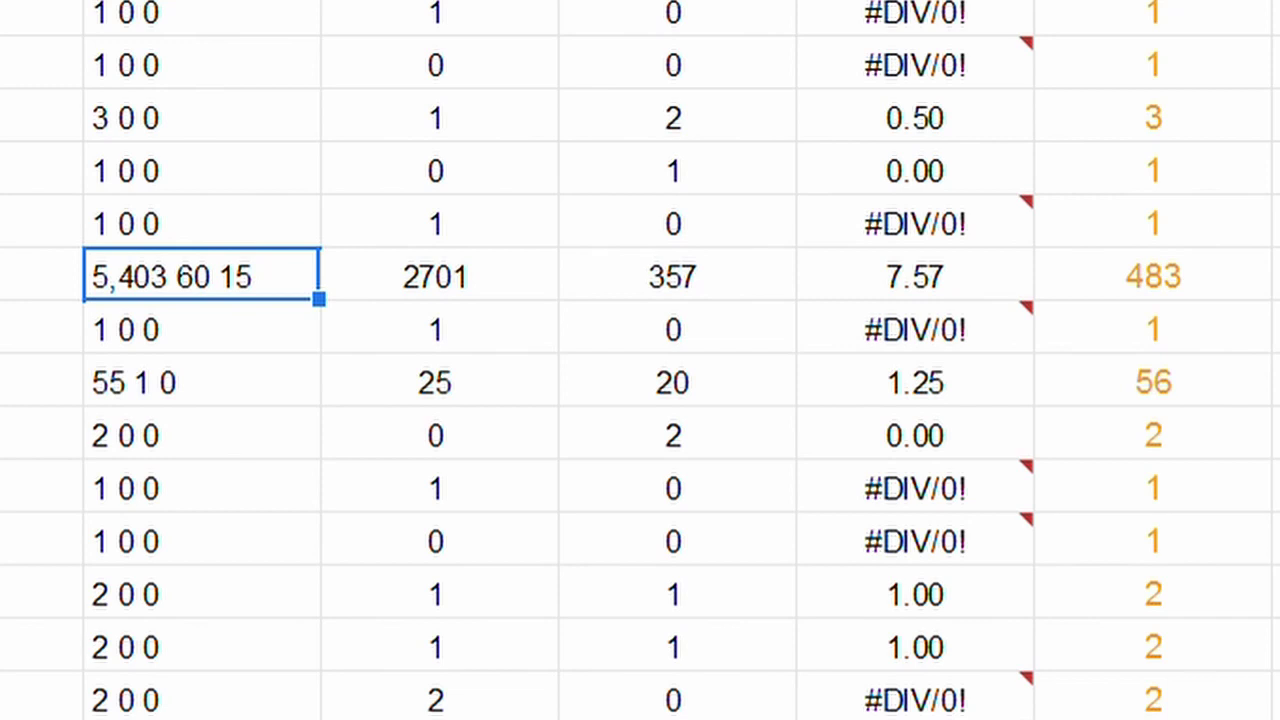
{"action": "key", "text": "Return"}
{"action": "key", "text": "BackSpace"}
{"action": "key", "text": "Return"}
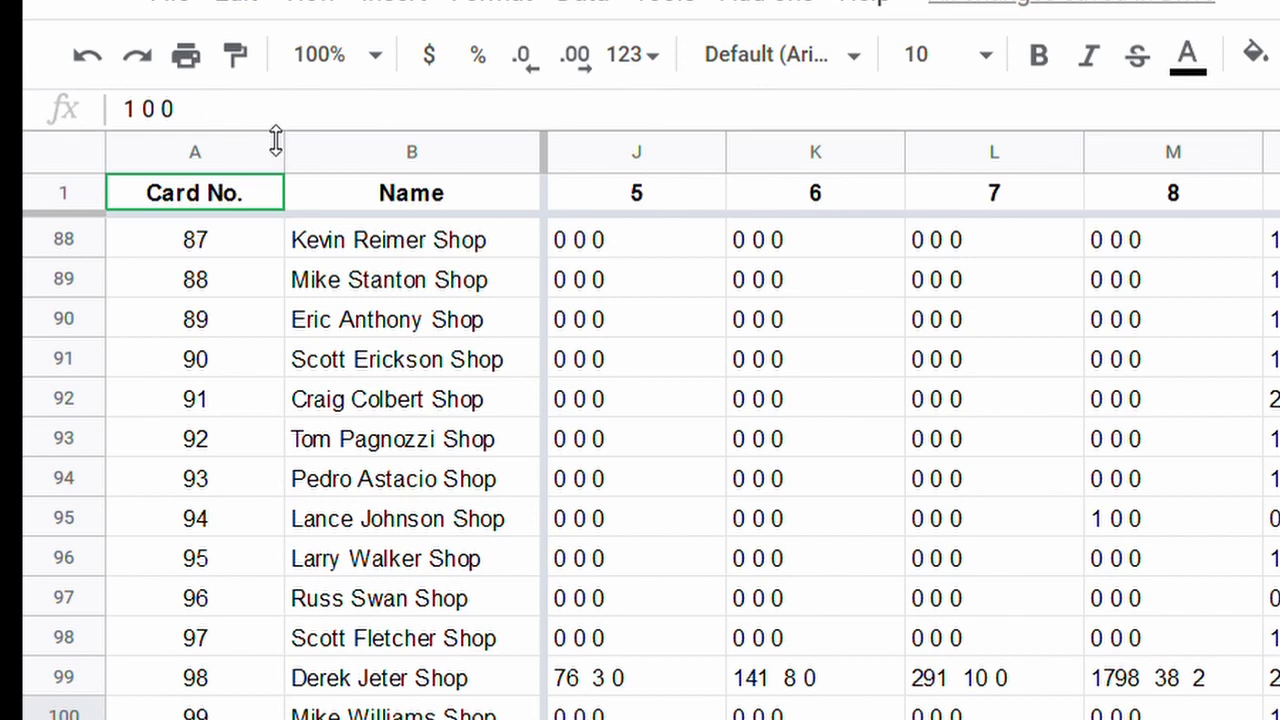
Step: Select every cell with the select-all corner box and jump back to the top rows
{"action": "left_click", "coordinate": [69, 153]}
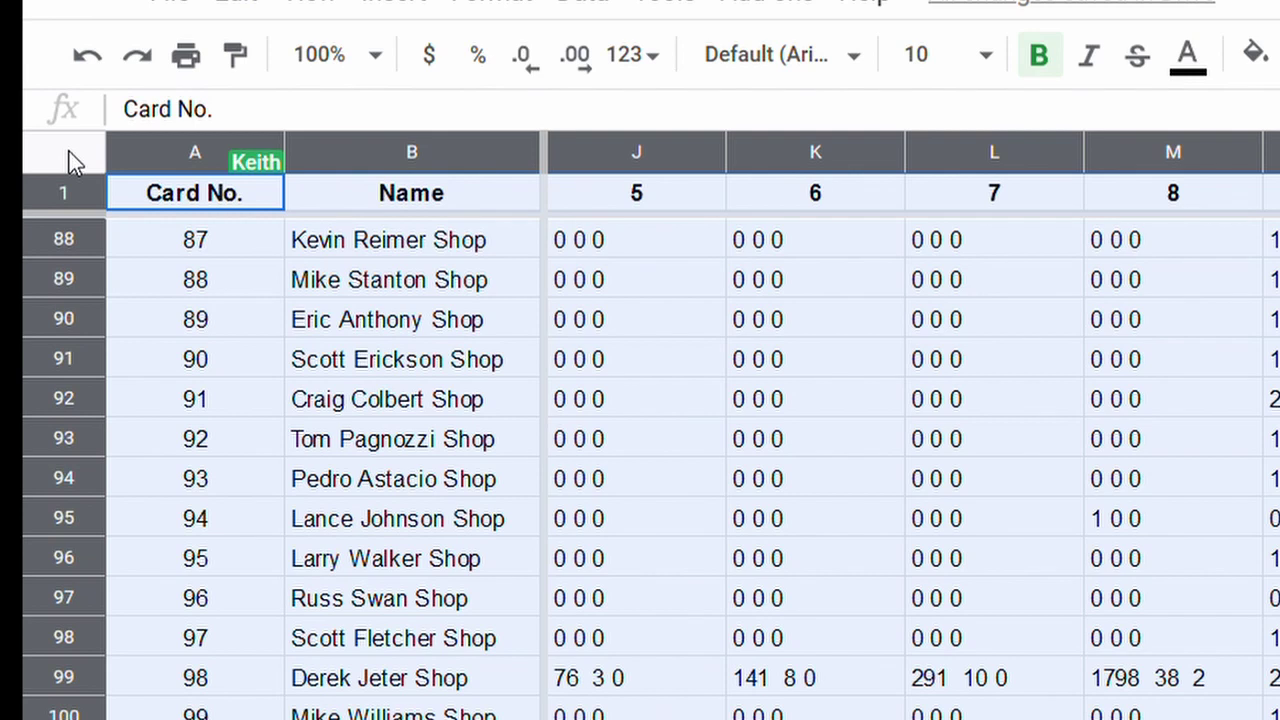
{"action": "key", "text": "Return"}
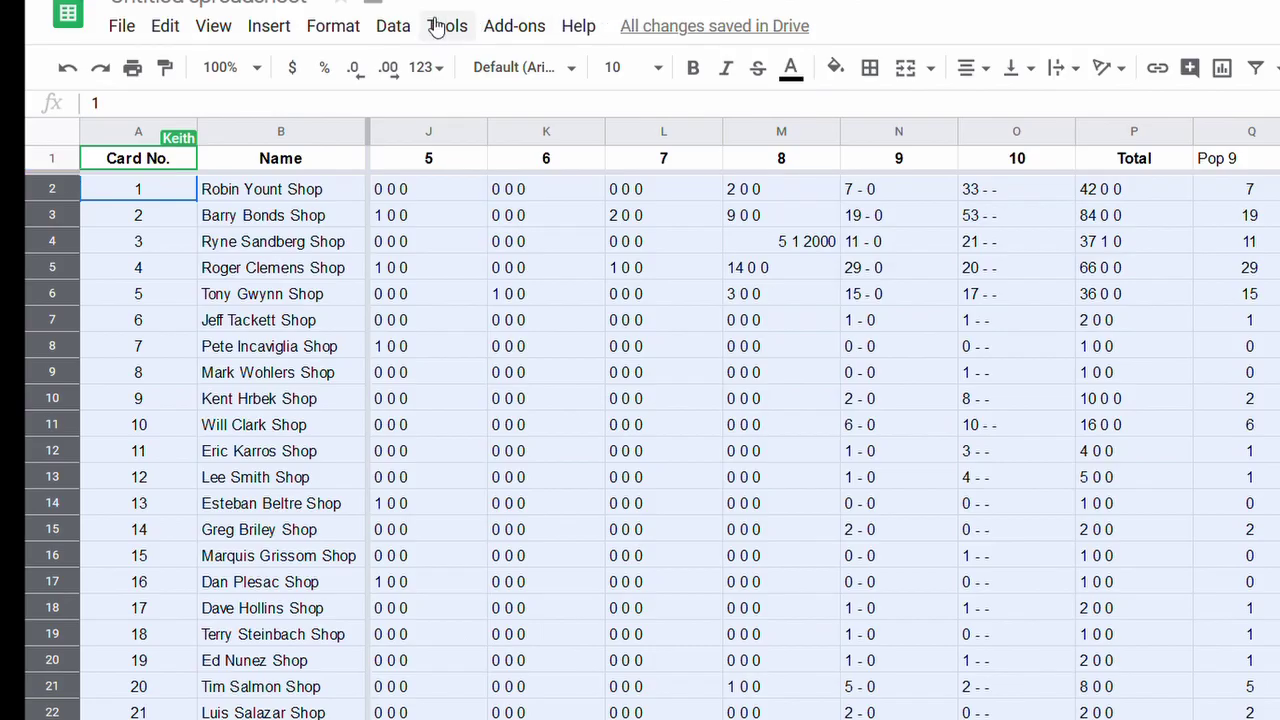
Step: Sort the range by column S (9:10 Ratio) Z→A, putting card 7 first
{"action": "left_click", "coordinate": [583, 0]}
{"action": "left_click", "coordinate": [491, 258]}
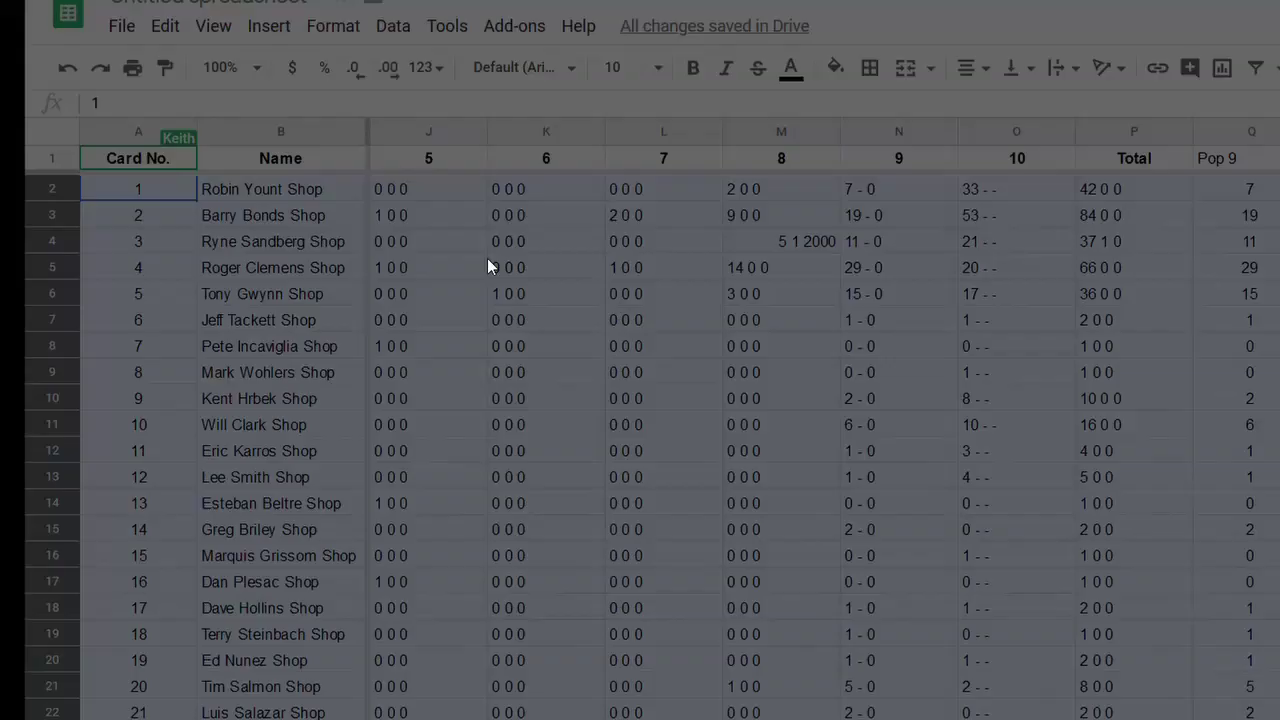
{"action": "left_click", "coordinate": [818, 390]}
{"action": "scroll", "coordinate": [795, 600], "scroll_direction": "down", "scroll_amount": 3}
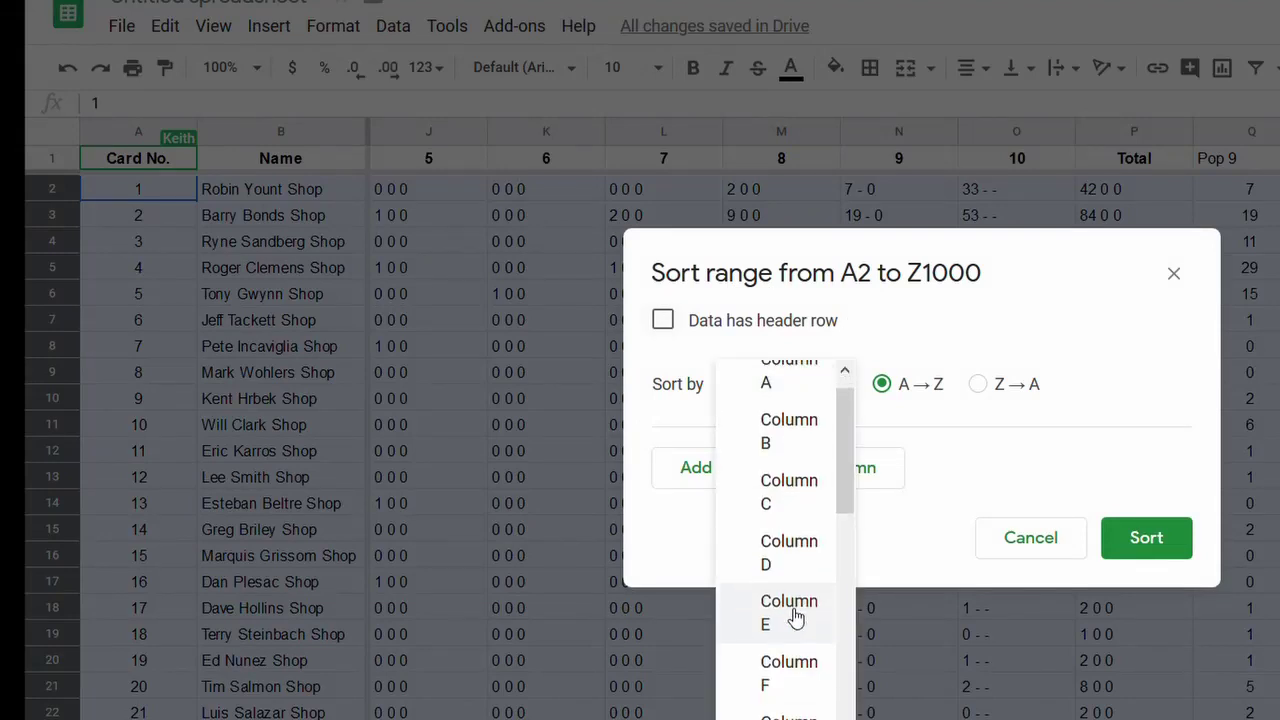
{"action": "scroll", "coordinate": [797, 612], "scroll_direction": "down", "scroll_amount": 7}
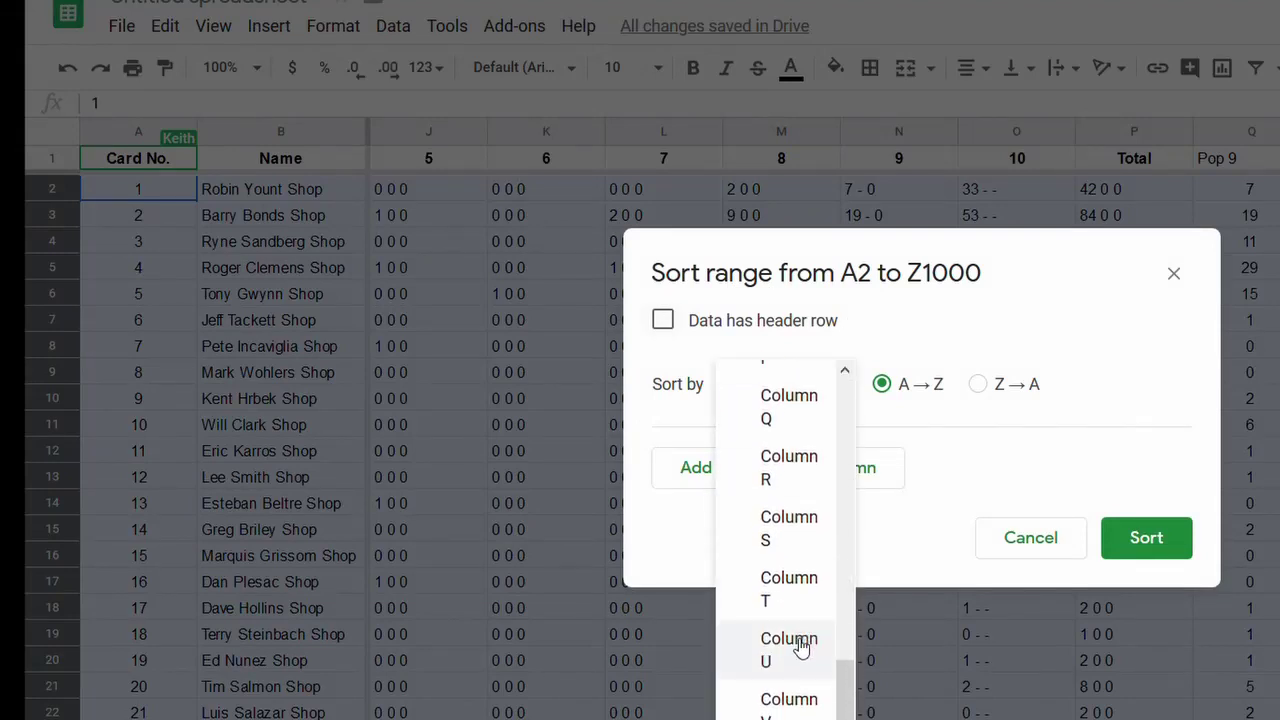
{"action": "left_click", "coordinate": [769, 530]}
{"action": "left_click", "coordinate": [977, 384]}
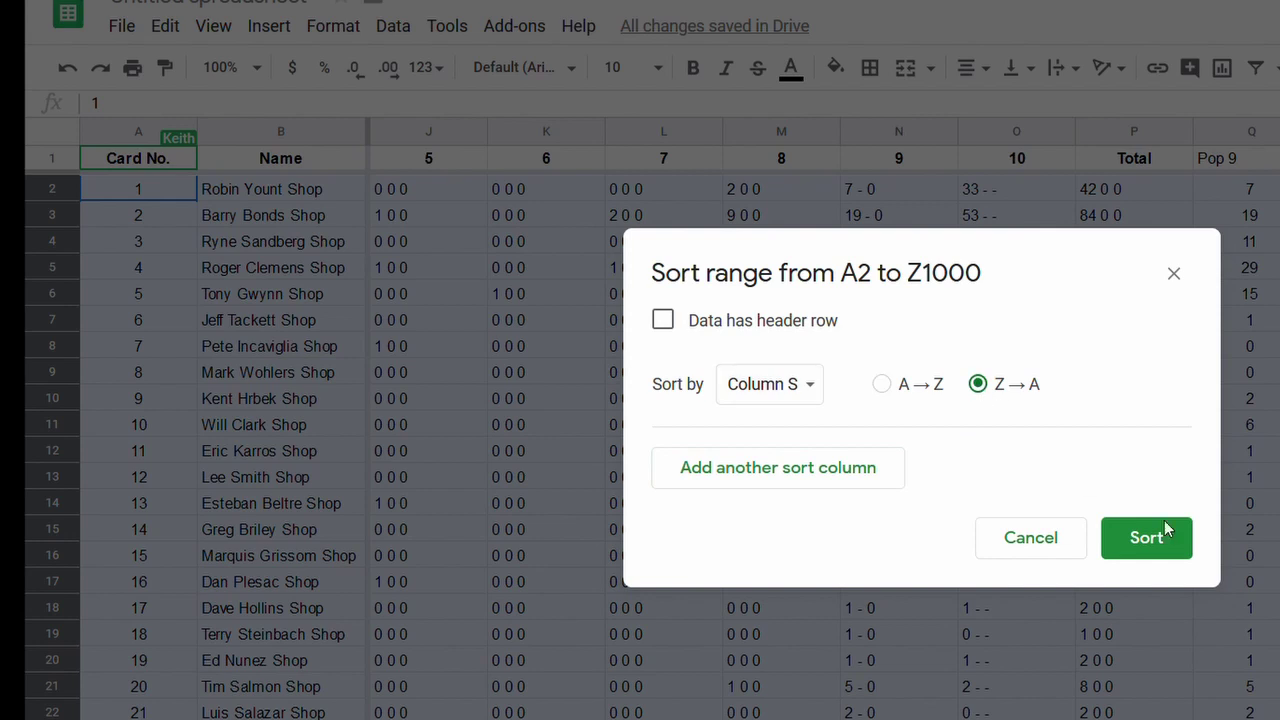
{"action": "left_click", "coordinate": [1146, 538]}
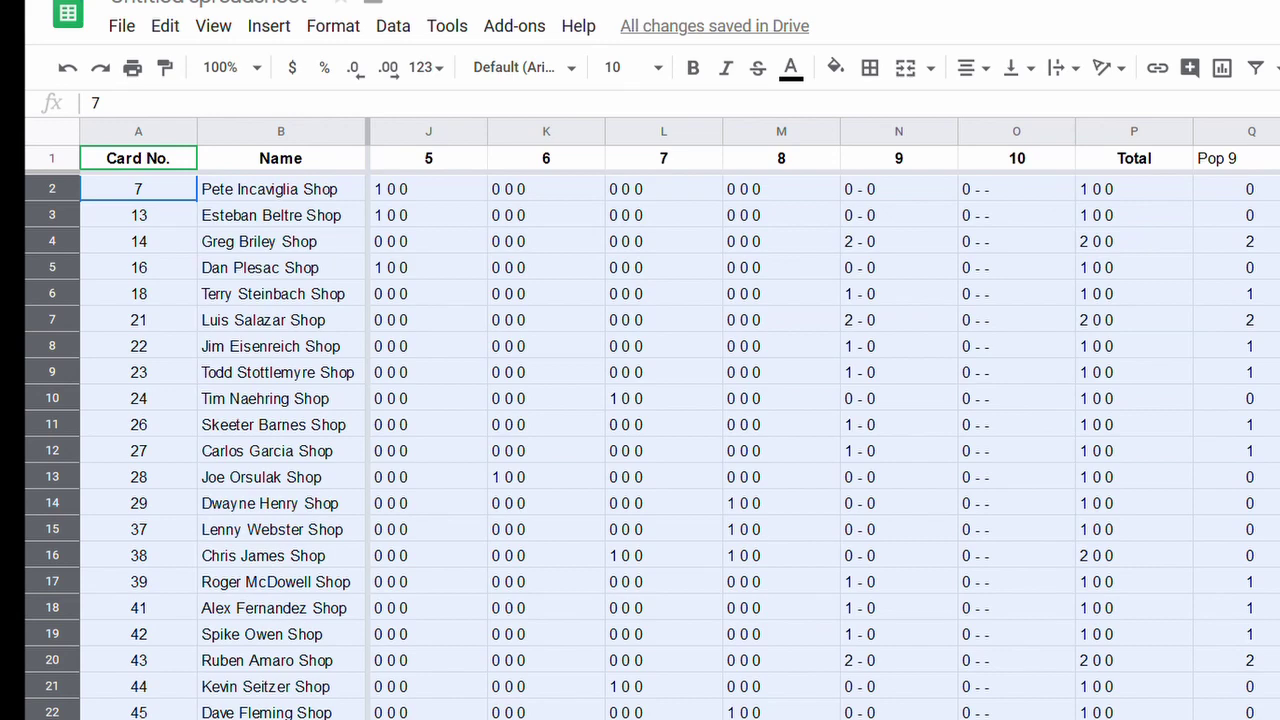
Step: Scroll to the 9:10 Ratio column past the #DIV/0! rows and select the 7.57 cell
{"action": "scroll", "coordinate": [992, 406], "scroll_direction": "right", "scroll_amount": 4}
{"action": "scroll", "coordinate": [992, 406], "scroll_direction": "down", "scroll_amount": 4}
{"action": "mouse_move", "coordinate": [1037, 423]}
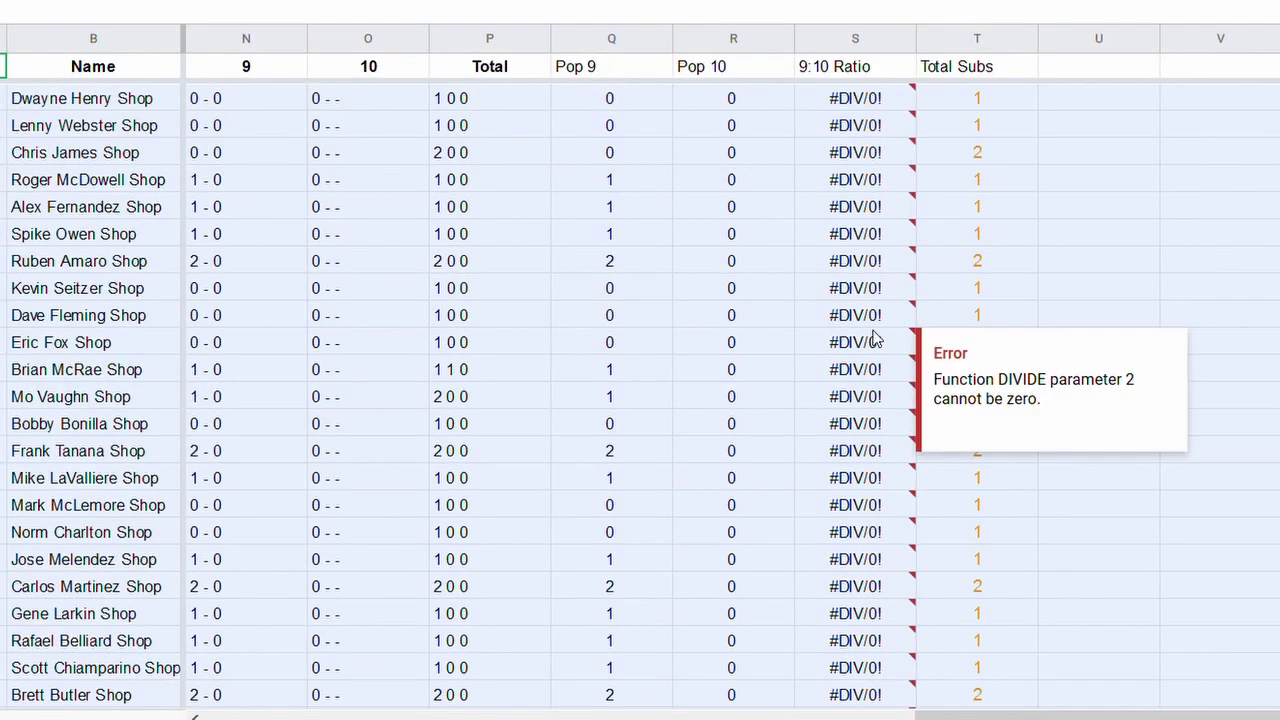
{"action": "scroll", "coordinate": [873, 340], "scroll_direction": "down", "scroll_amount": 20}
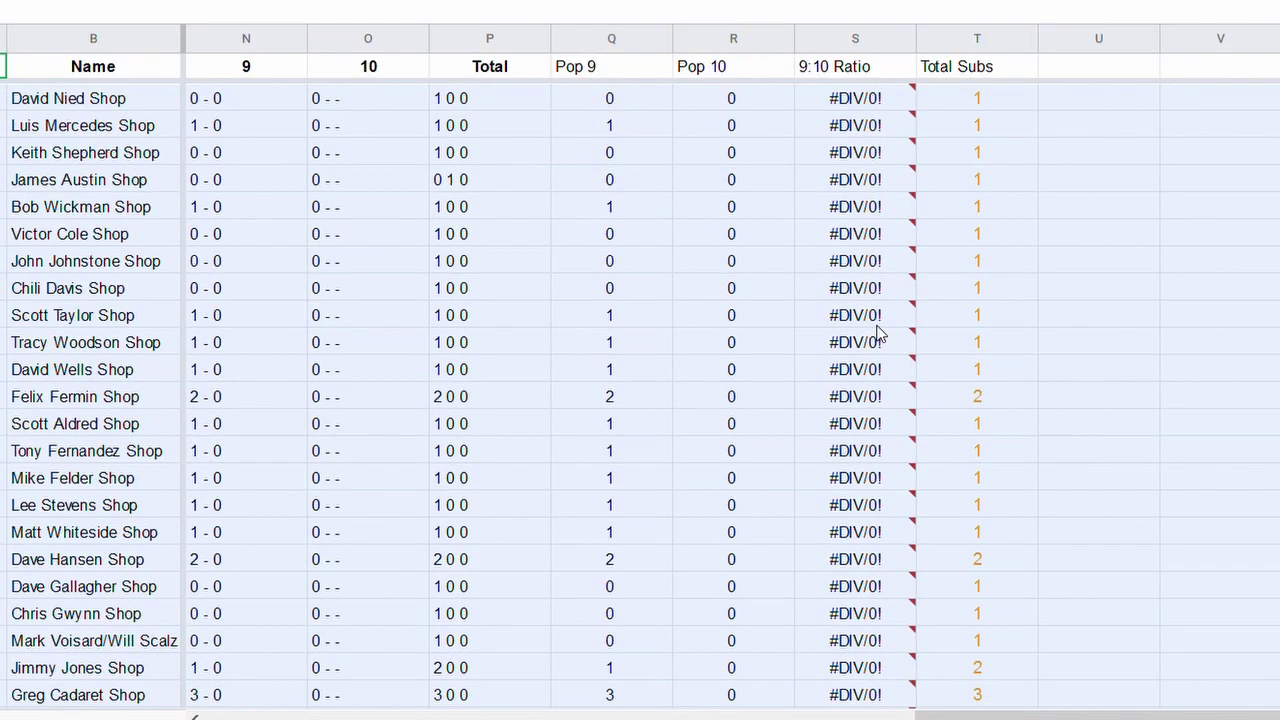
{"action": "scroll", "coordinate": [880, 335], "scroll_direction": "down", "scroll_amount": 18}
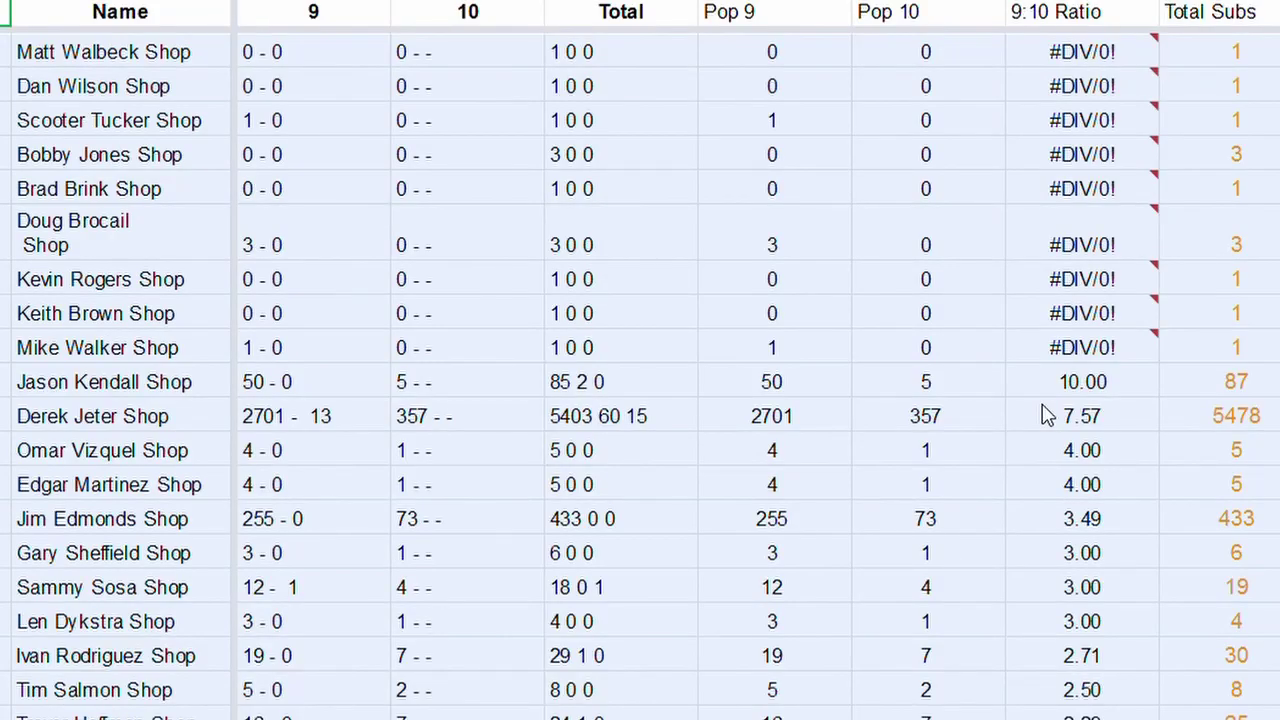
{"action": "left_click", "coordinate": [1045, 415]}
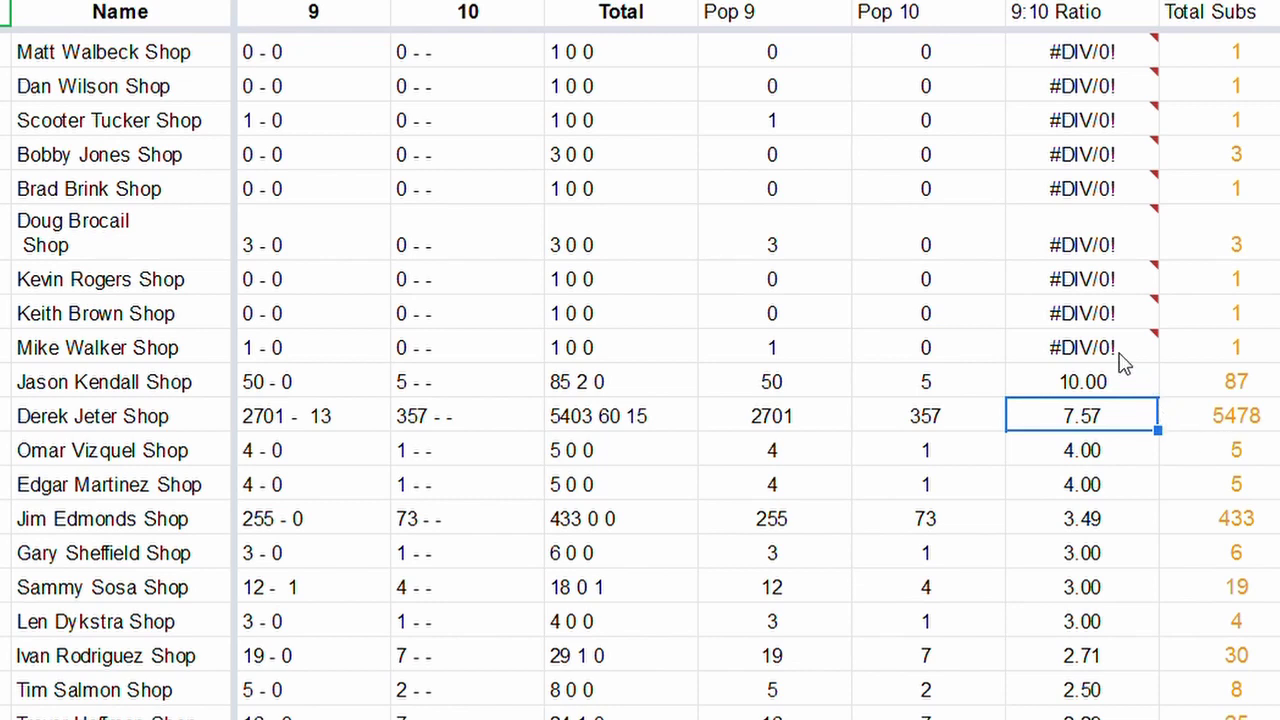
Step: Select S491:S825 and insert =AVERAGE below it, giving 0.56 in S826
{"action": "left_click", "coordinate": [1110, 386]}
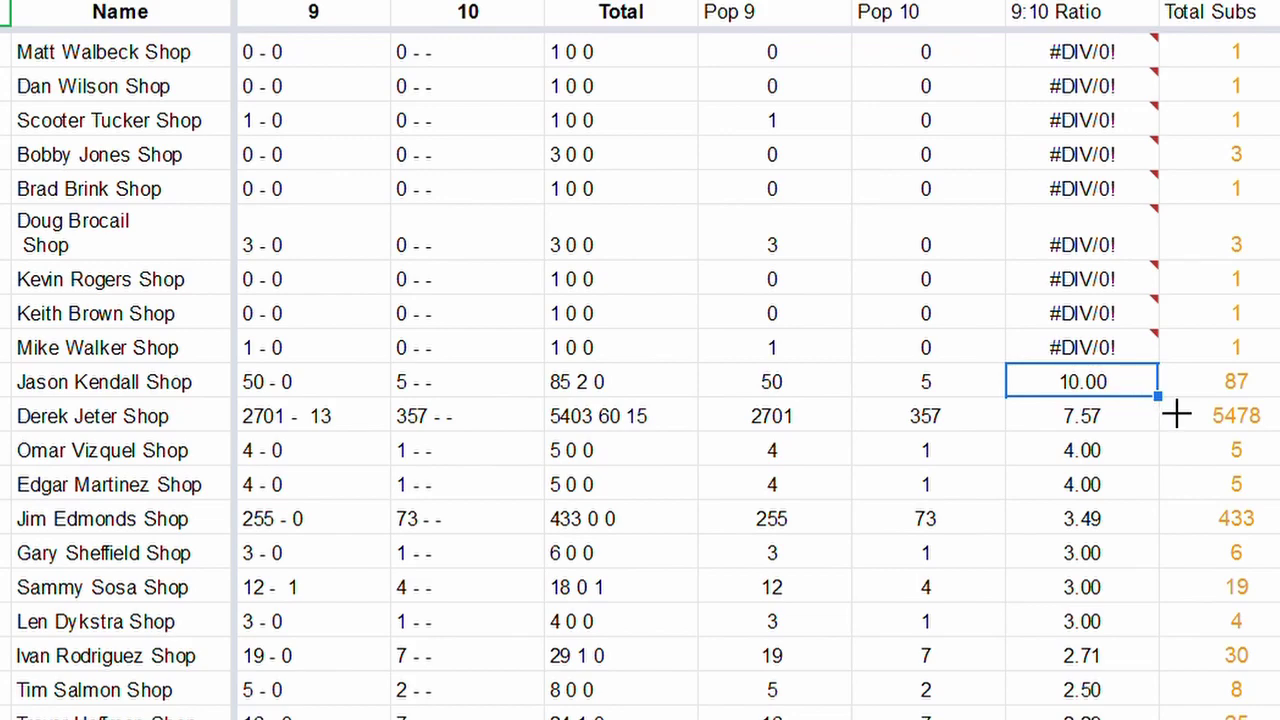
{"action": "left_click_drag", "start_coordinate": [1177, 414], "coordinate": [1029, 571]}
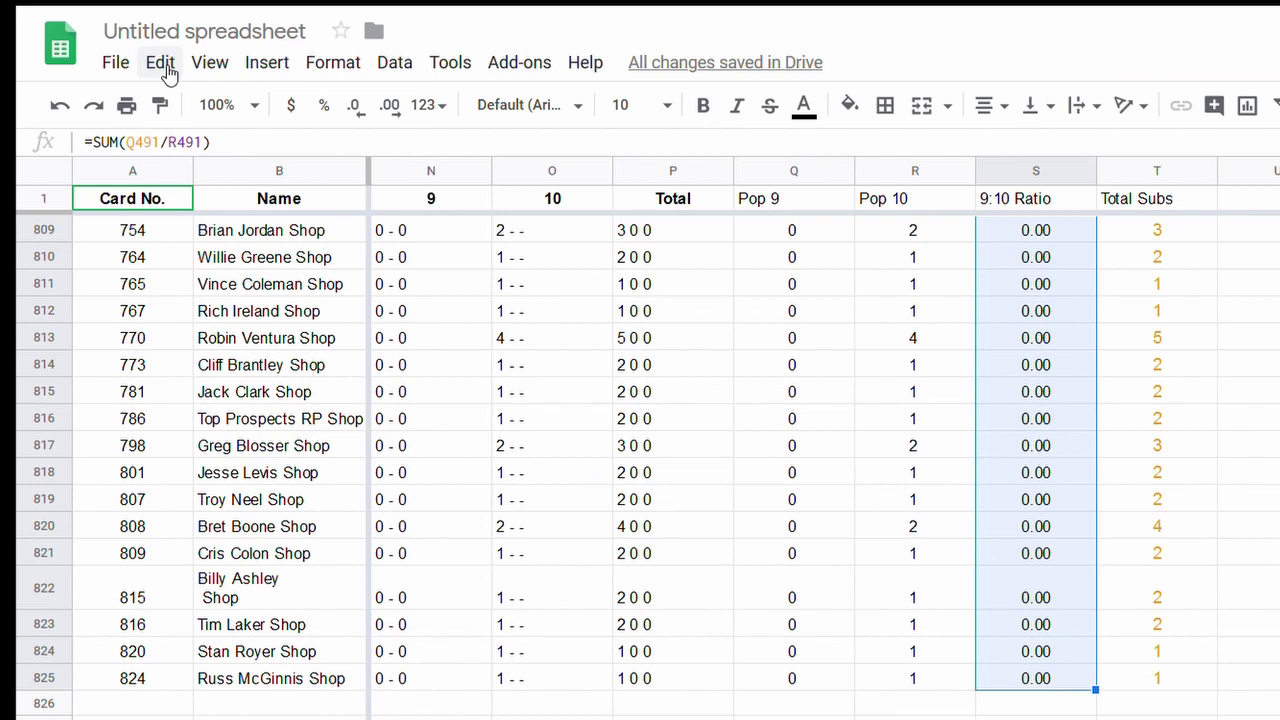
{"action": "left_click", "coordinate": [264, 64]}
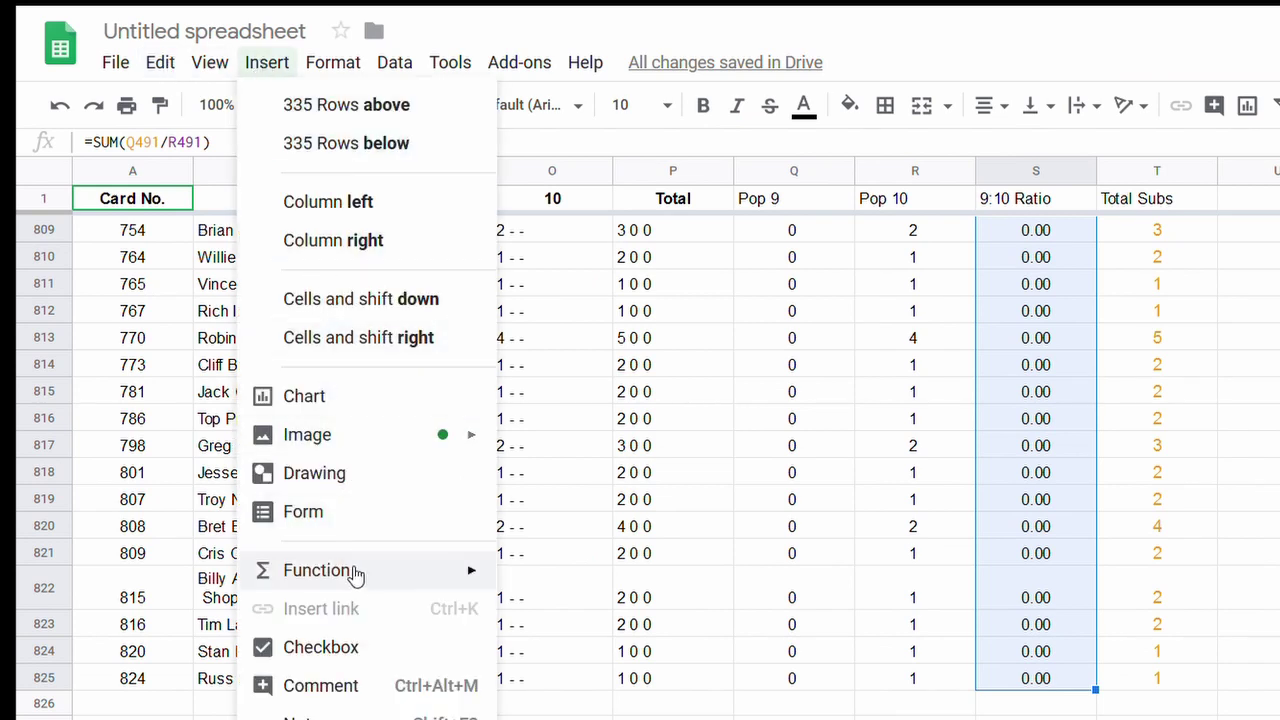
{"action": "mouse_move", "coordinate": [389, 583]}
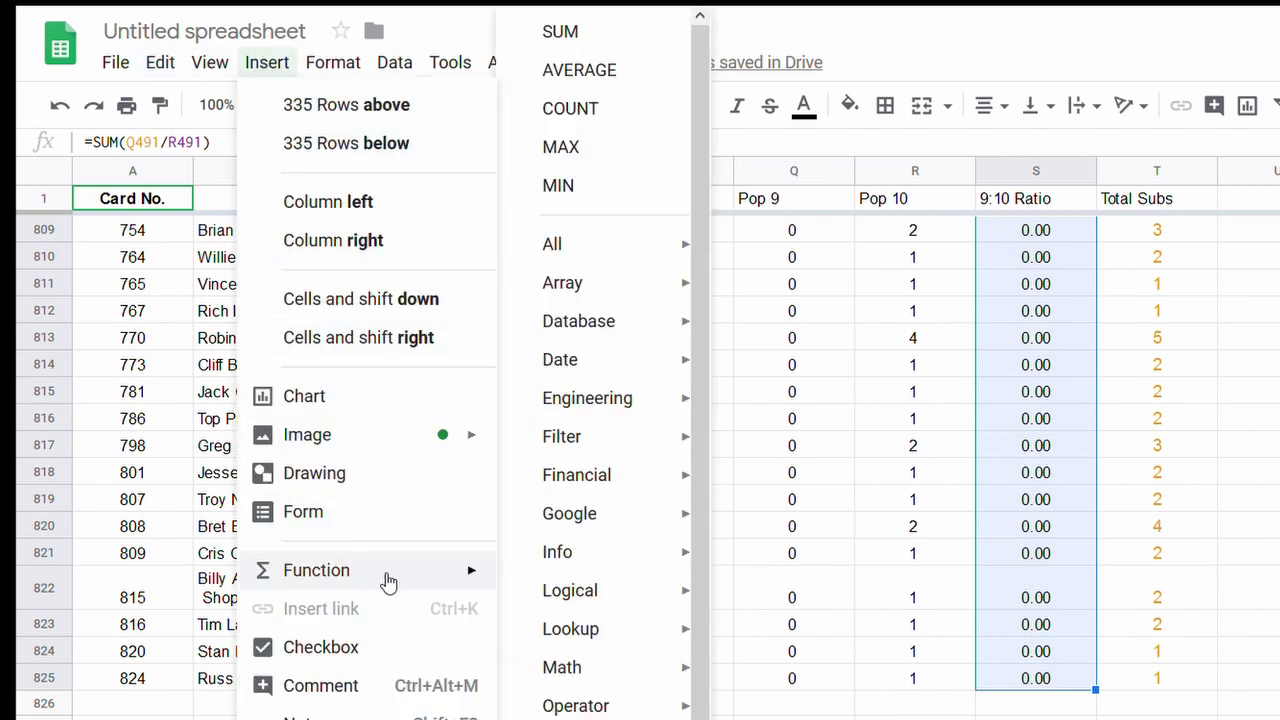
{"action": "left_click", "coordinate": [622, 80]}
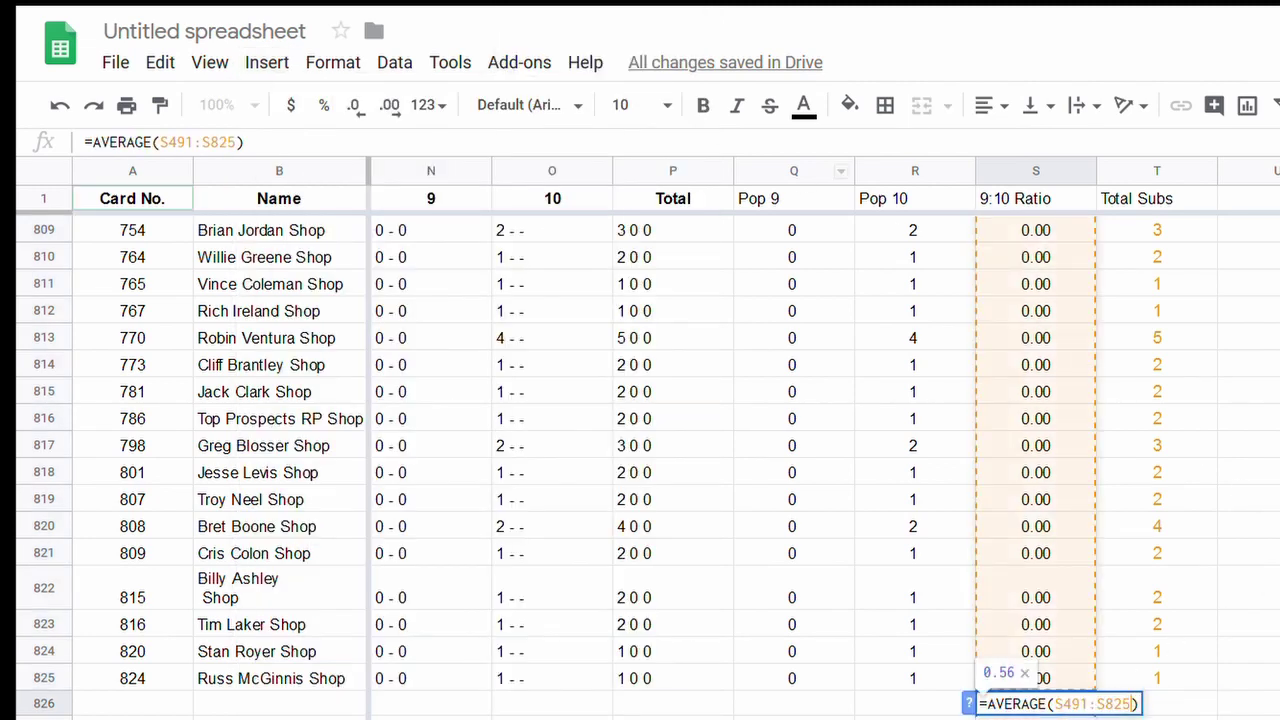
{"action": "key", "text": "Return"}
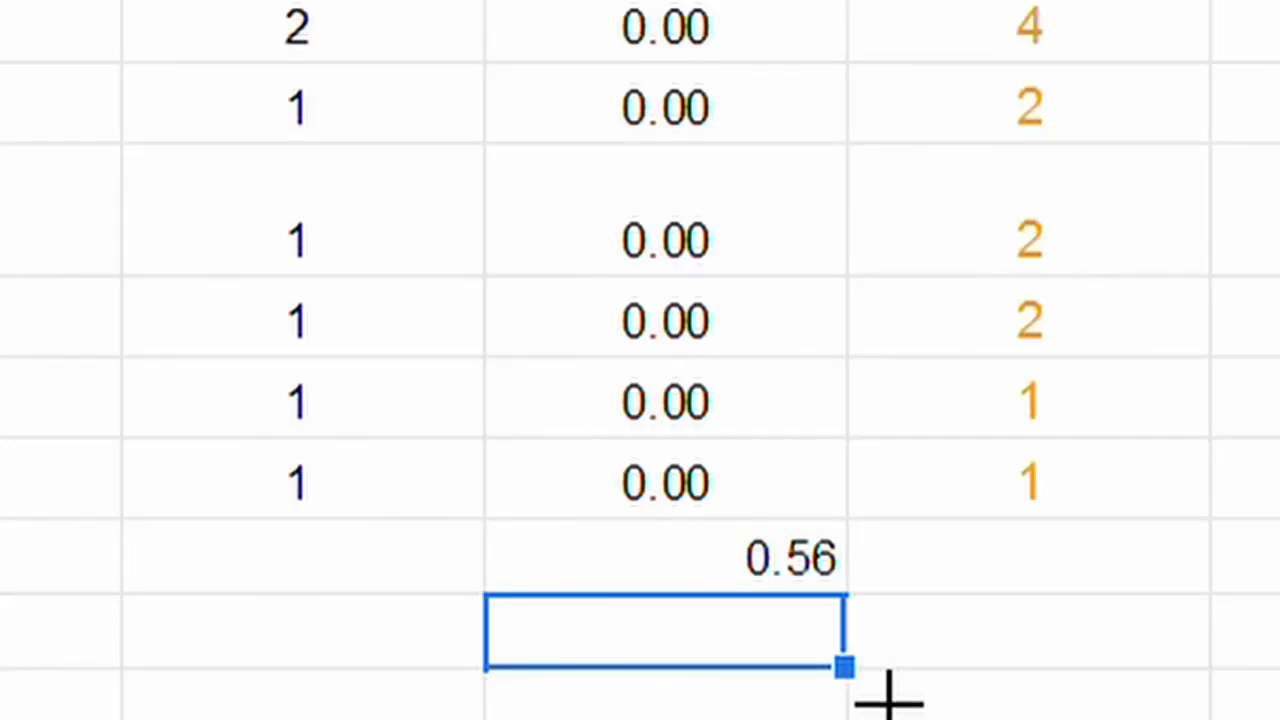
{"action": "left_click", "coordinate": [752, 580]}
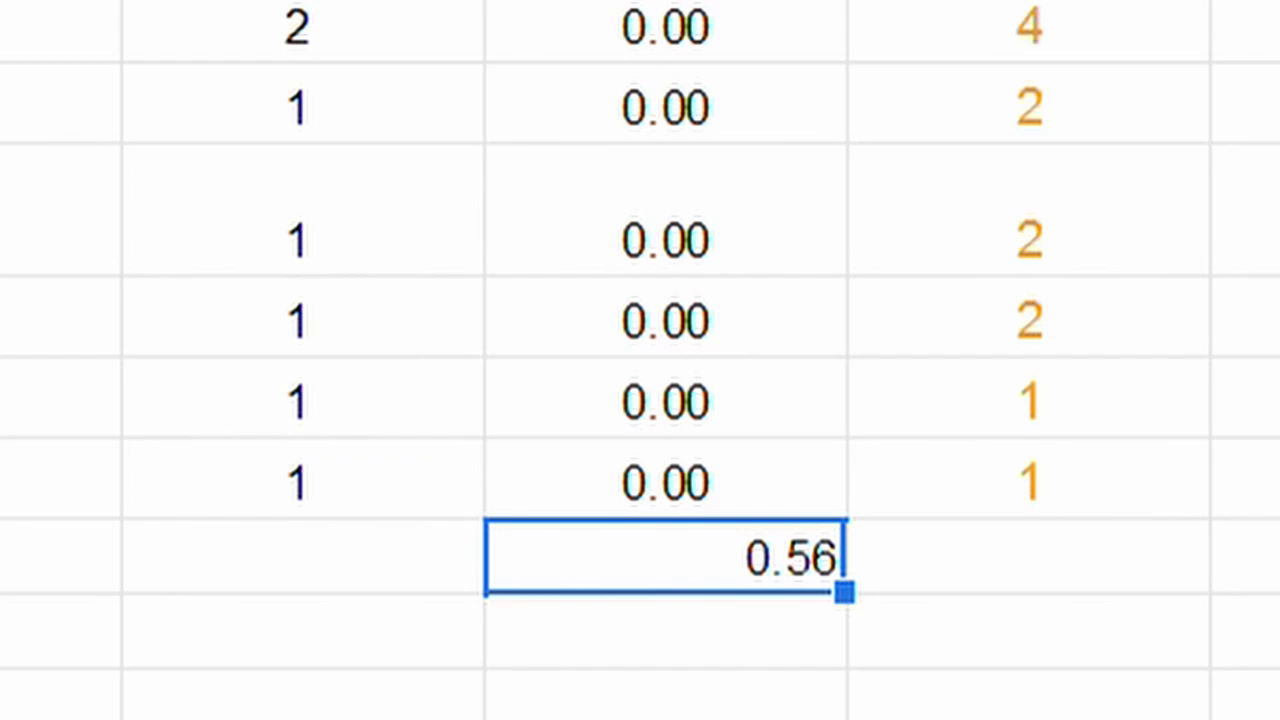
{"action": "scroll", "coordinate": [640, 380], "scroll_direction": "down", "scroll_amount": 15}
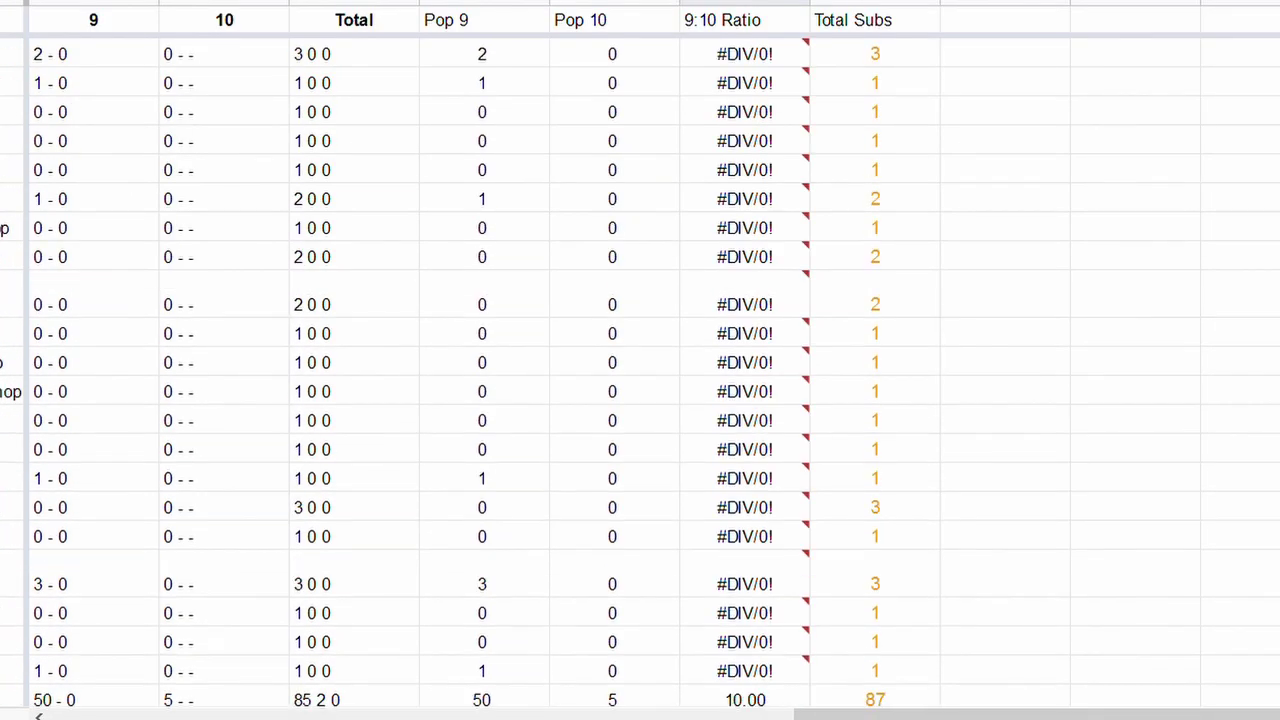
{"action": "scroll", "coordinate": [640, 380], "scroll_direction": "down", "scroll_amount": 5}
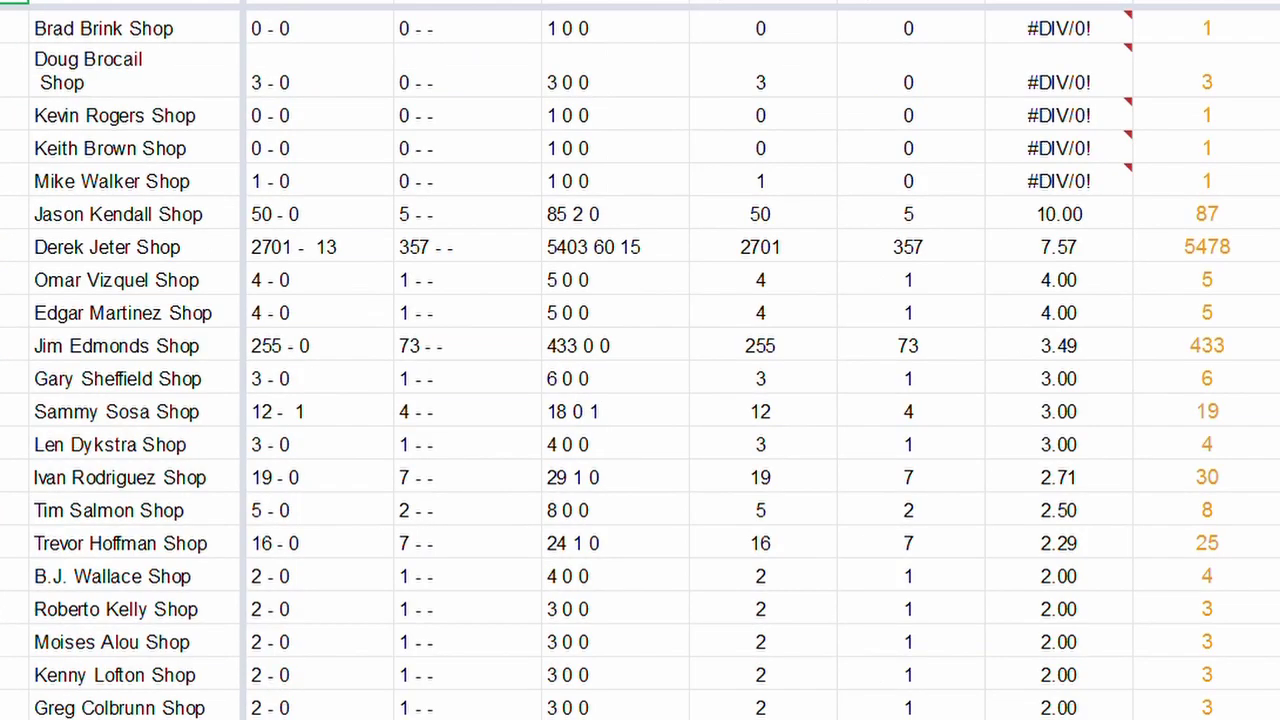
{"action": "left_click", "coordinate": [14, 247]}
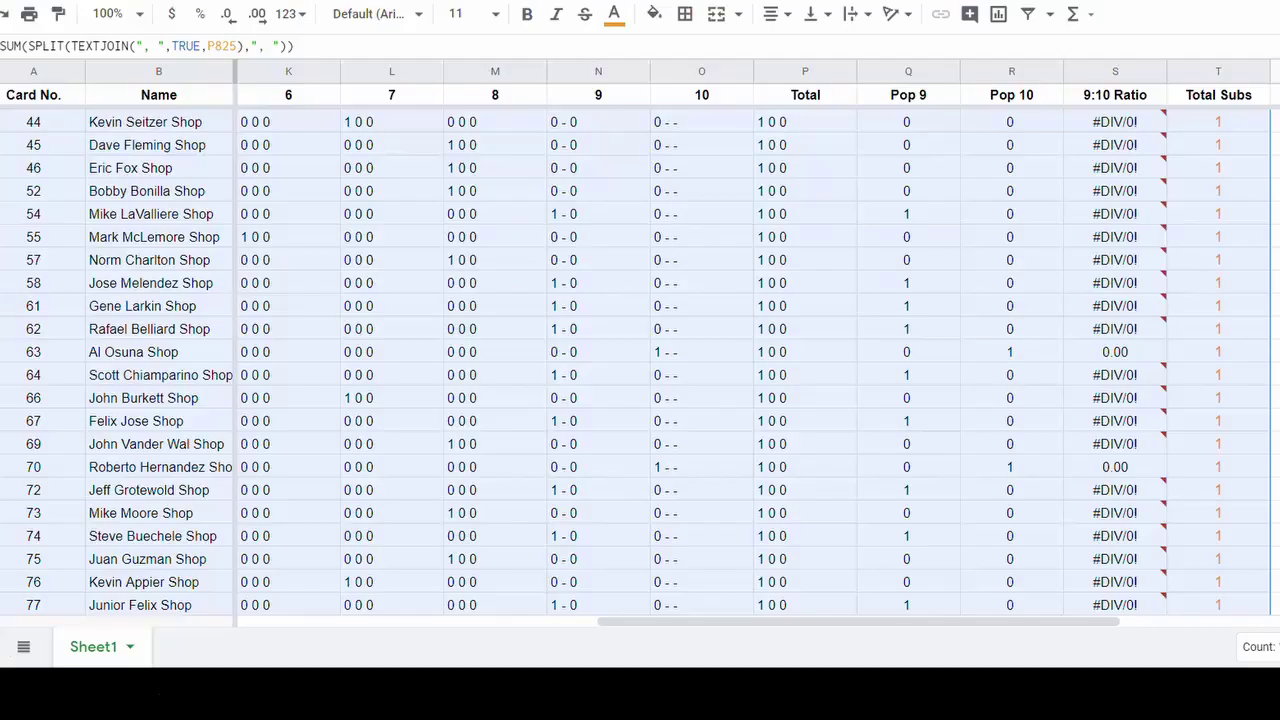
{"action": "scroll", "coordinate": [640, 360], "scroll_direction": "down", "scroll_amount": 15}
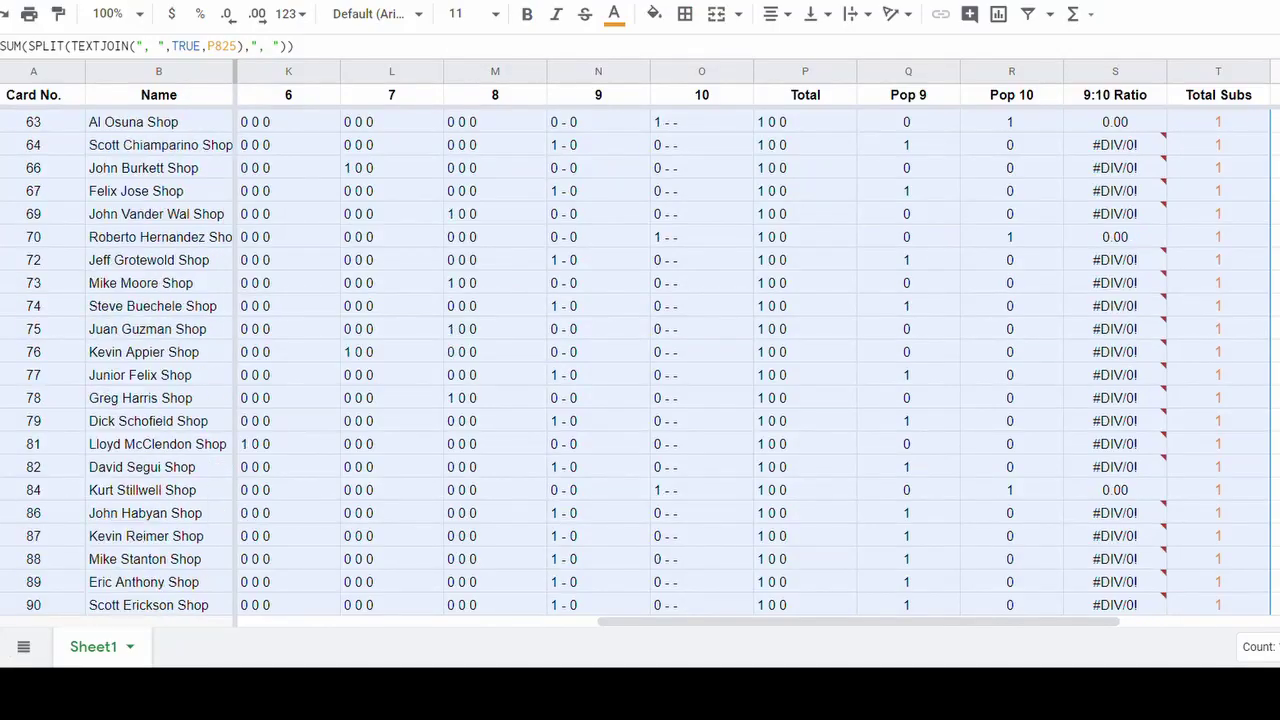
{"action": "scroll", "coordinate": [640, 360], "scroll_direction": "down", "scroll_amount": 15}
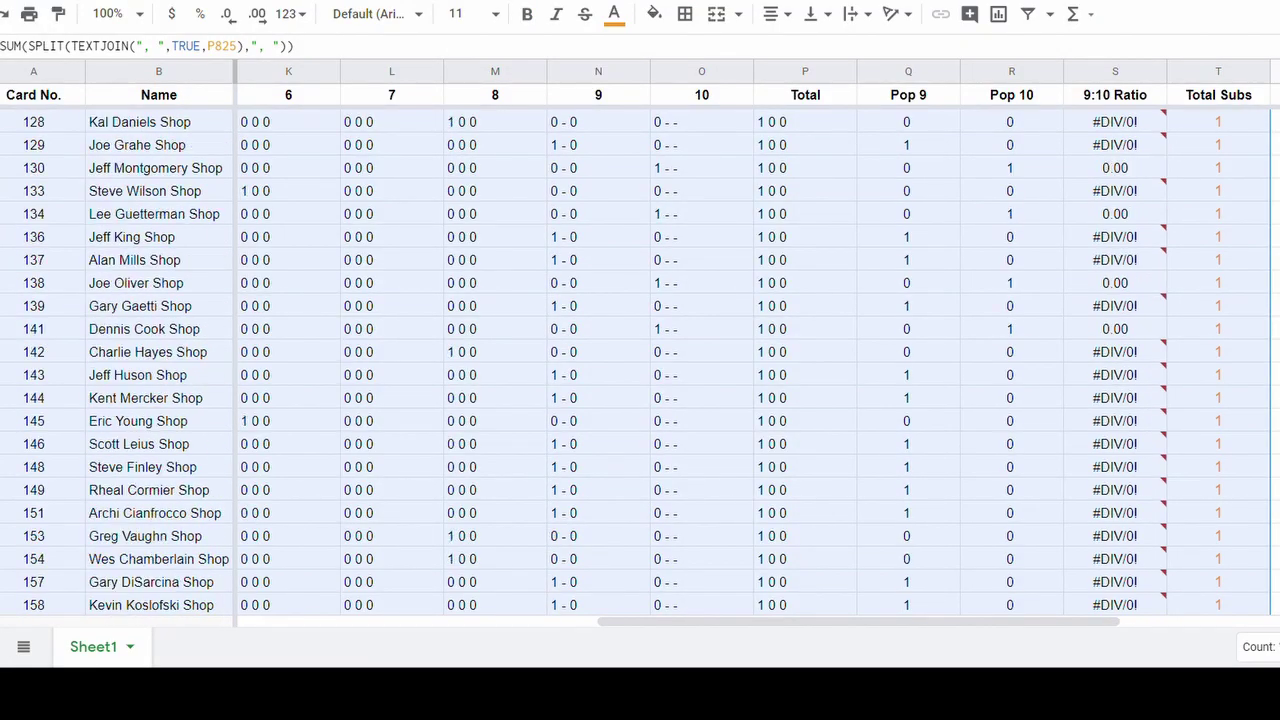
{"action": "scroll", "coordinate": [640, 360], "scroll_direction": "down", "scroll_amount": 15}
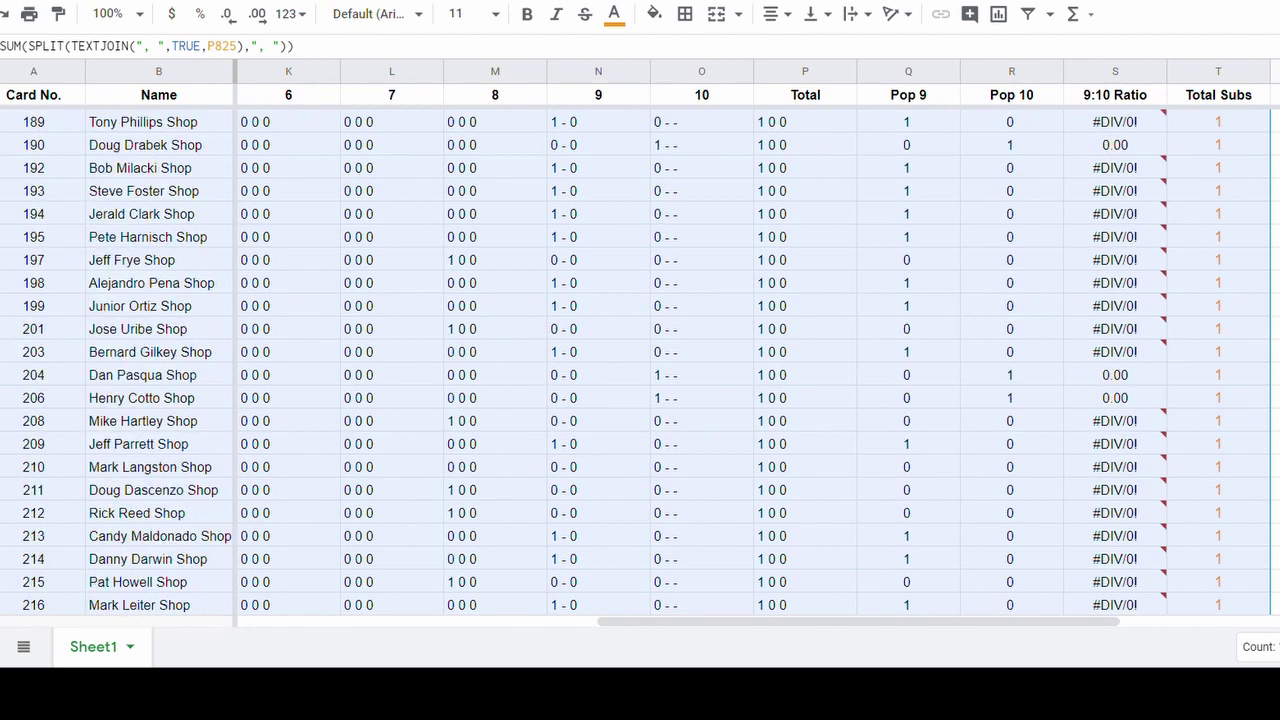
{"action": "scroll", "coordinate": [640, 360], "scroll_direction": "down", "scroll_amount": 15}
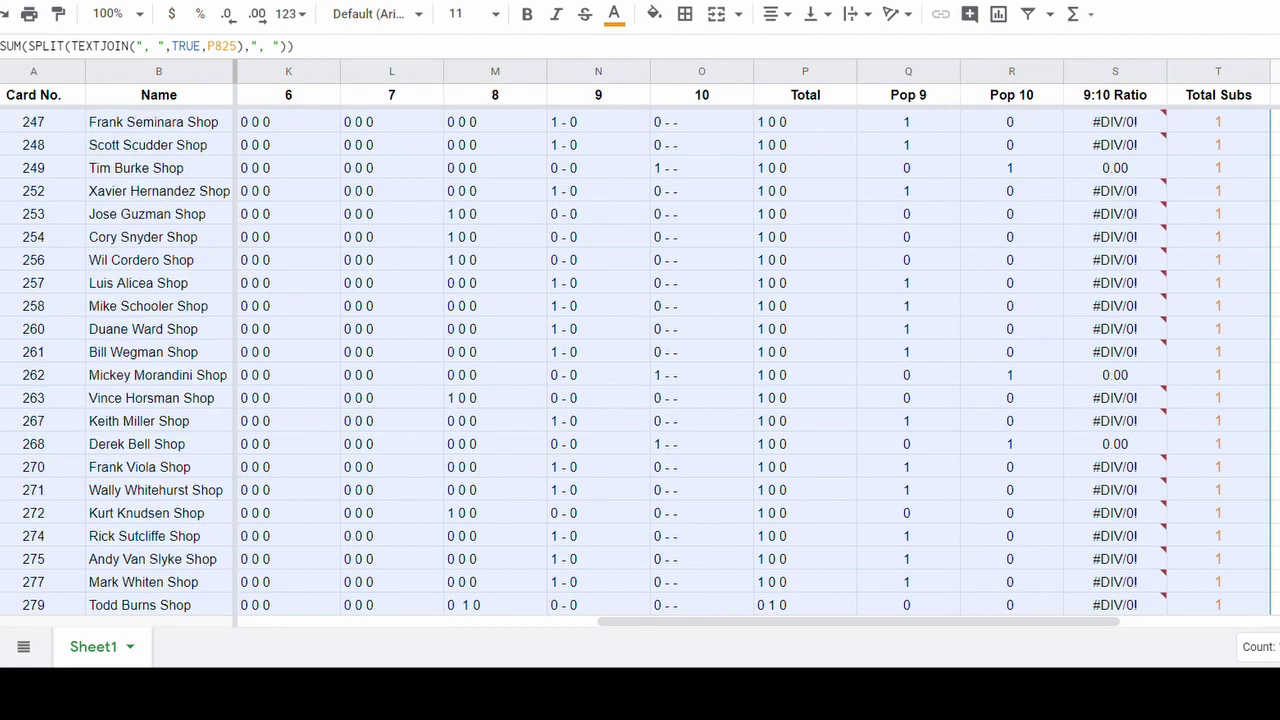
{"action": "scroll", "coordinate": [640, 360], "scroll_direction": "down", "scroll_amount": 20}
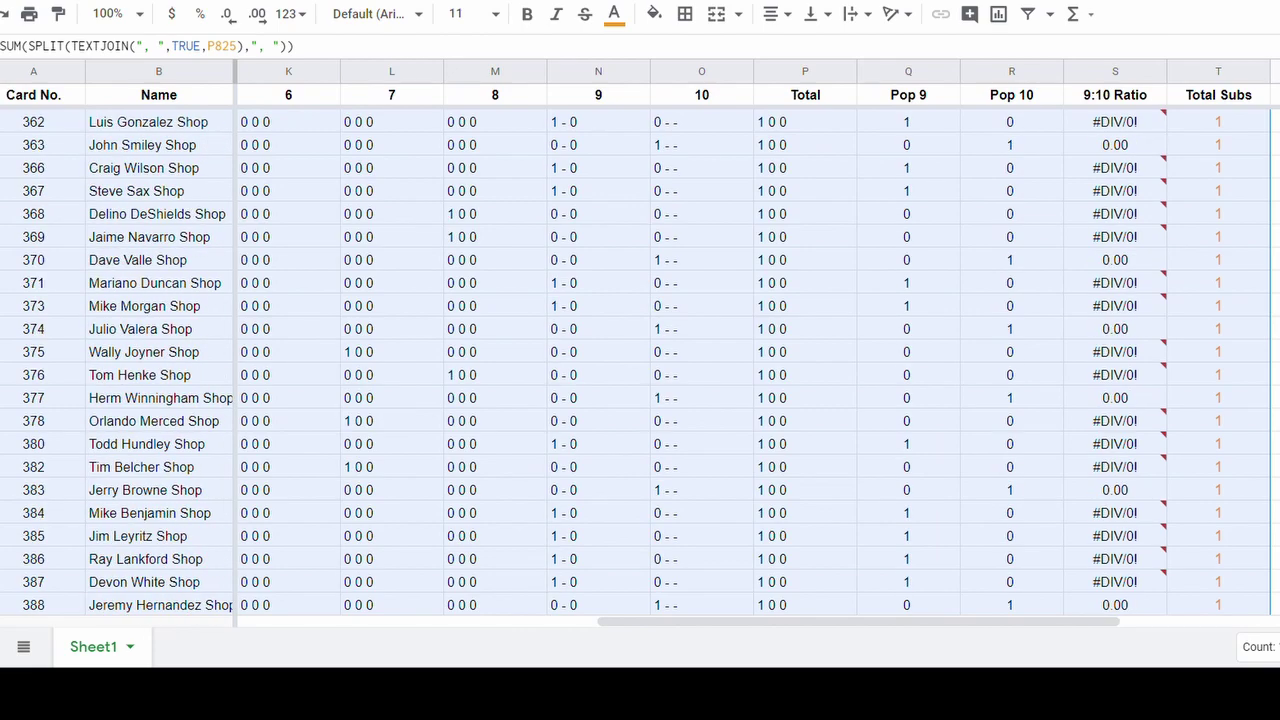
{"action": "scroll", "coordinate": [640, 360], "scroll_direction": "down", "scroll_amount": 20}
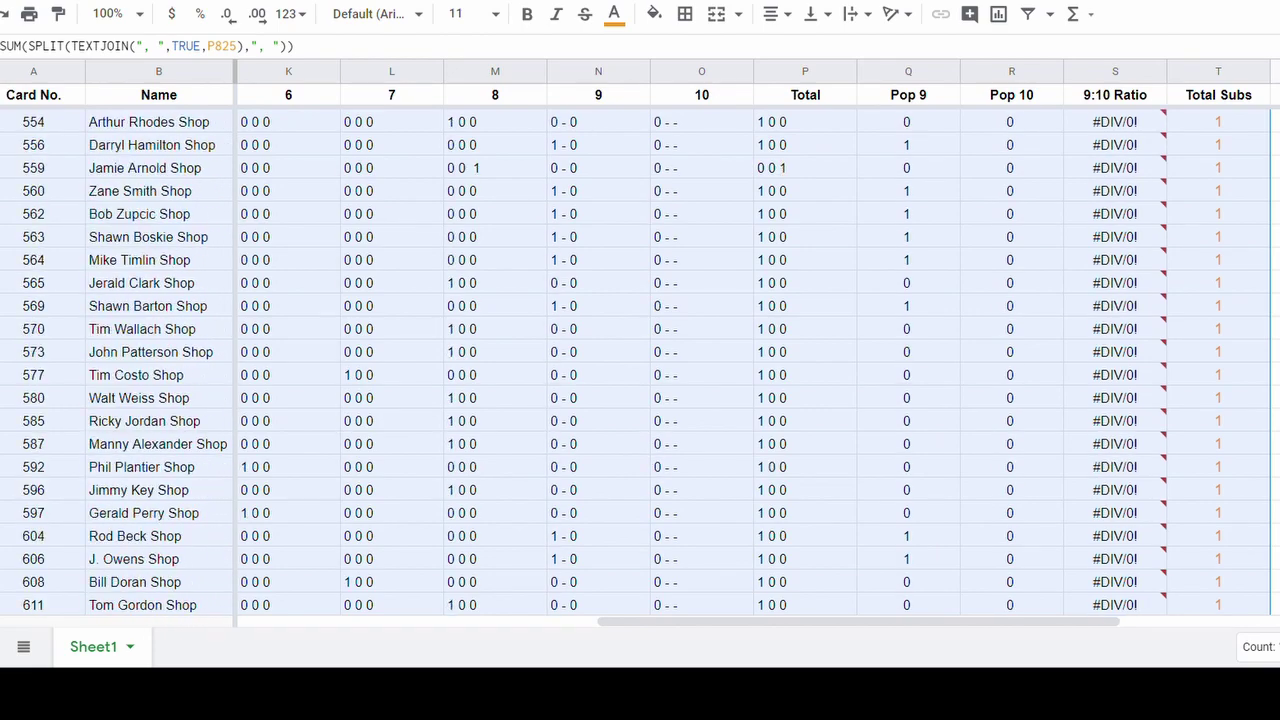